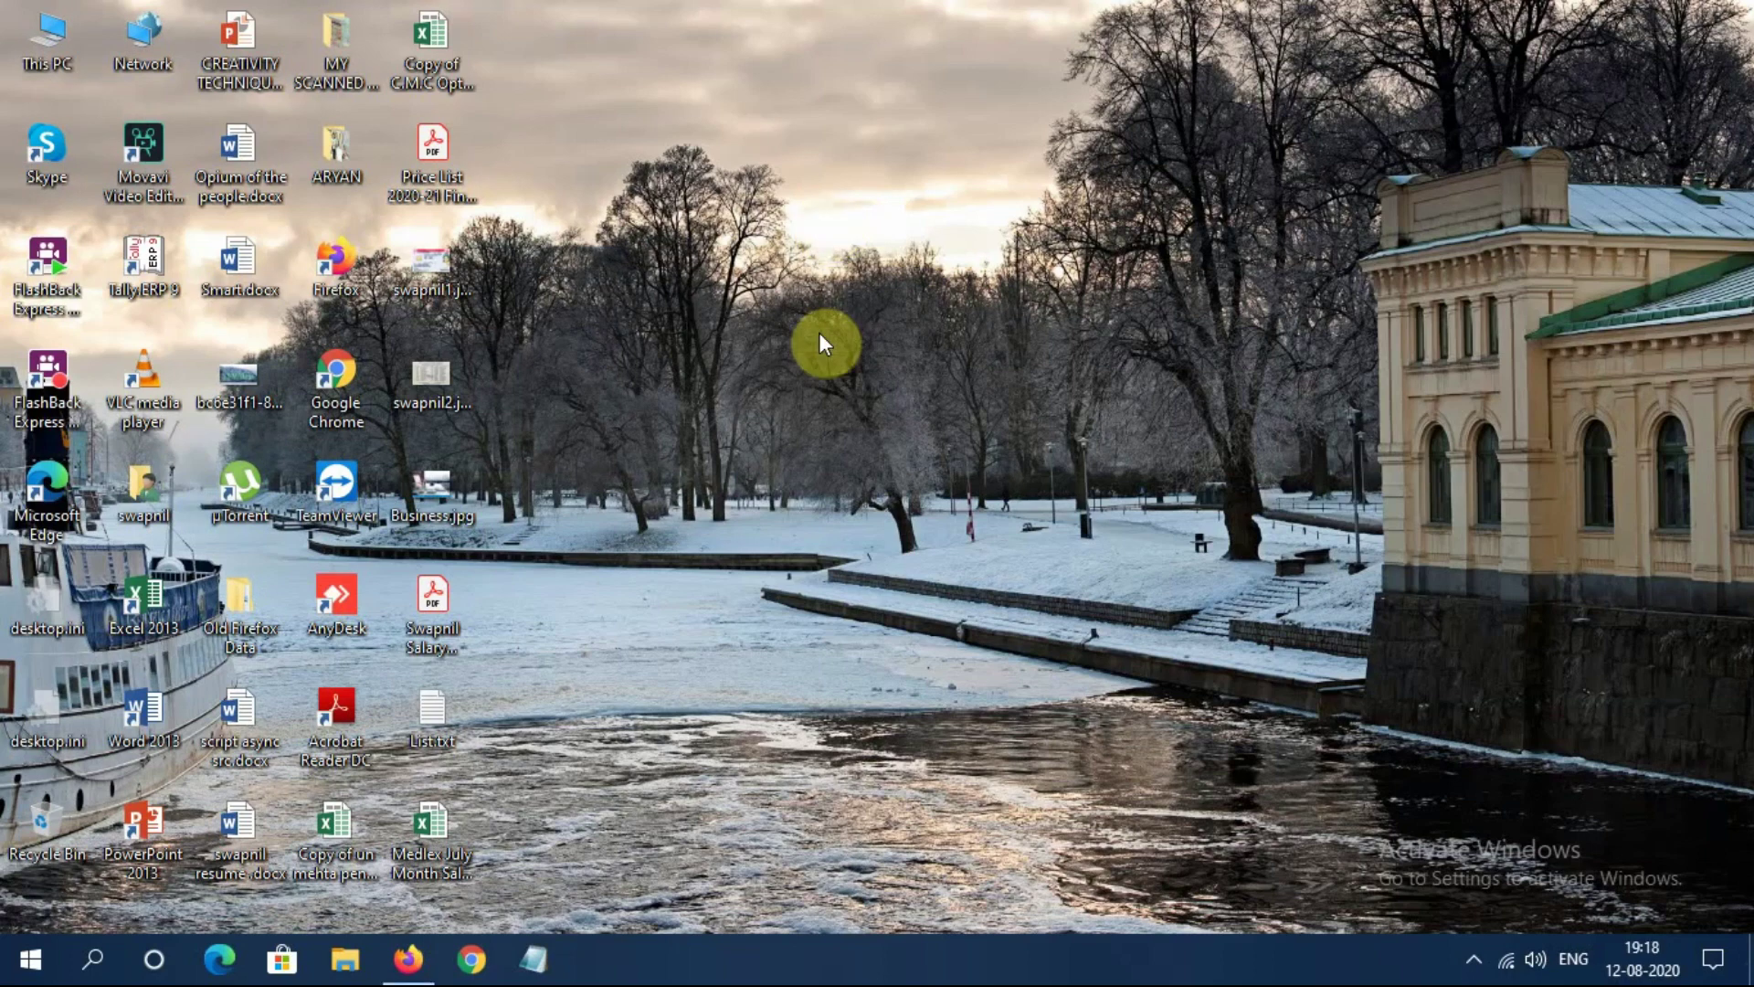
Switch to Firefox and search Google for "flight online booking".
left_click(409, 958)
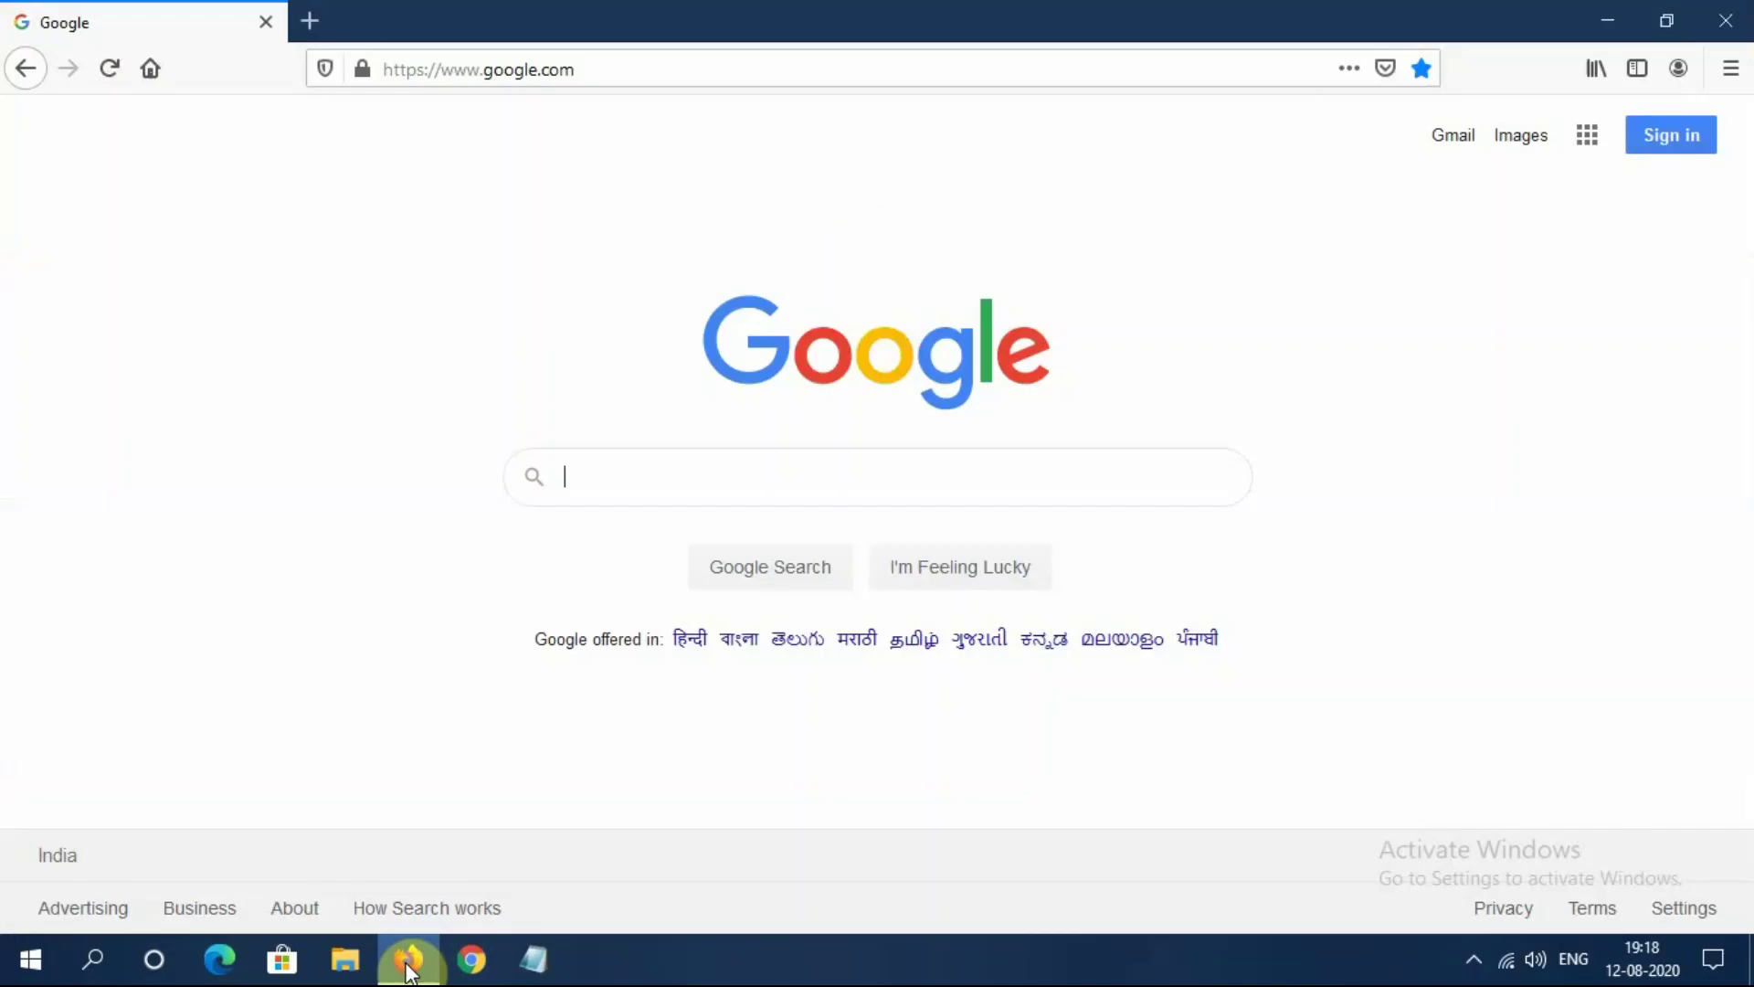
left_click(651, 486)
type("fl")
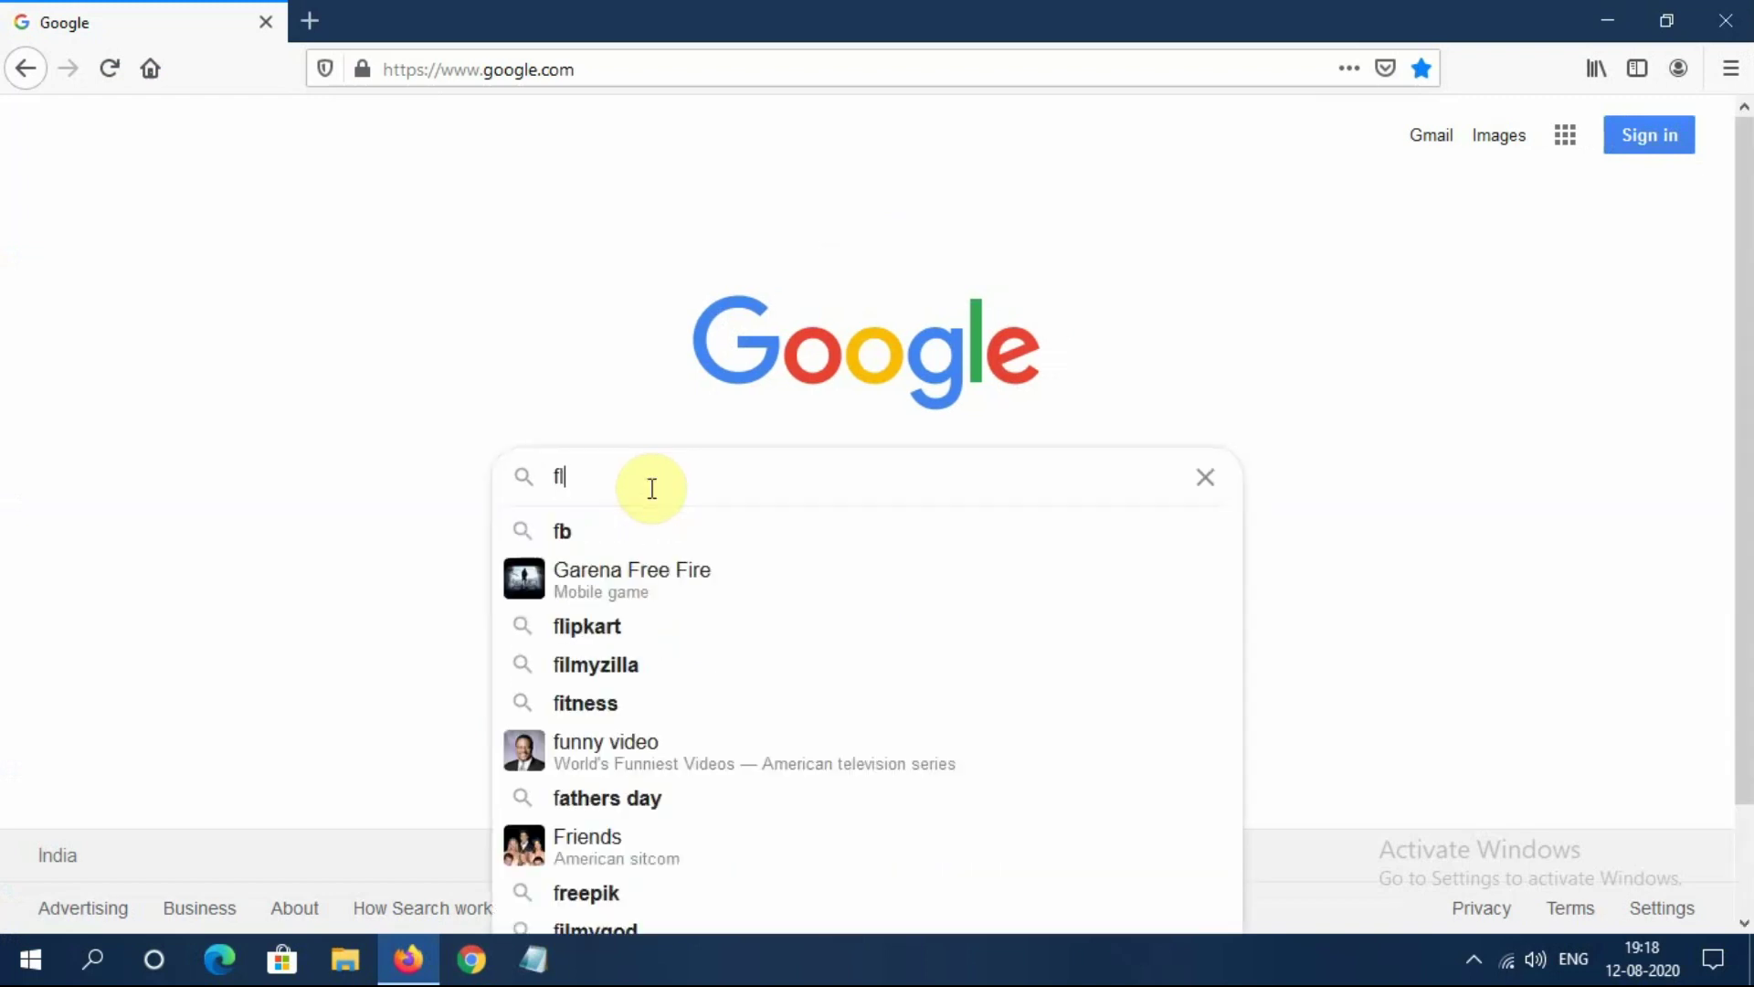
type("ight o")
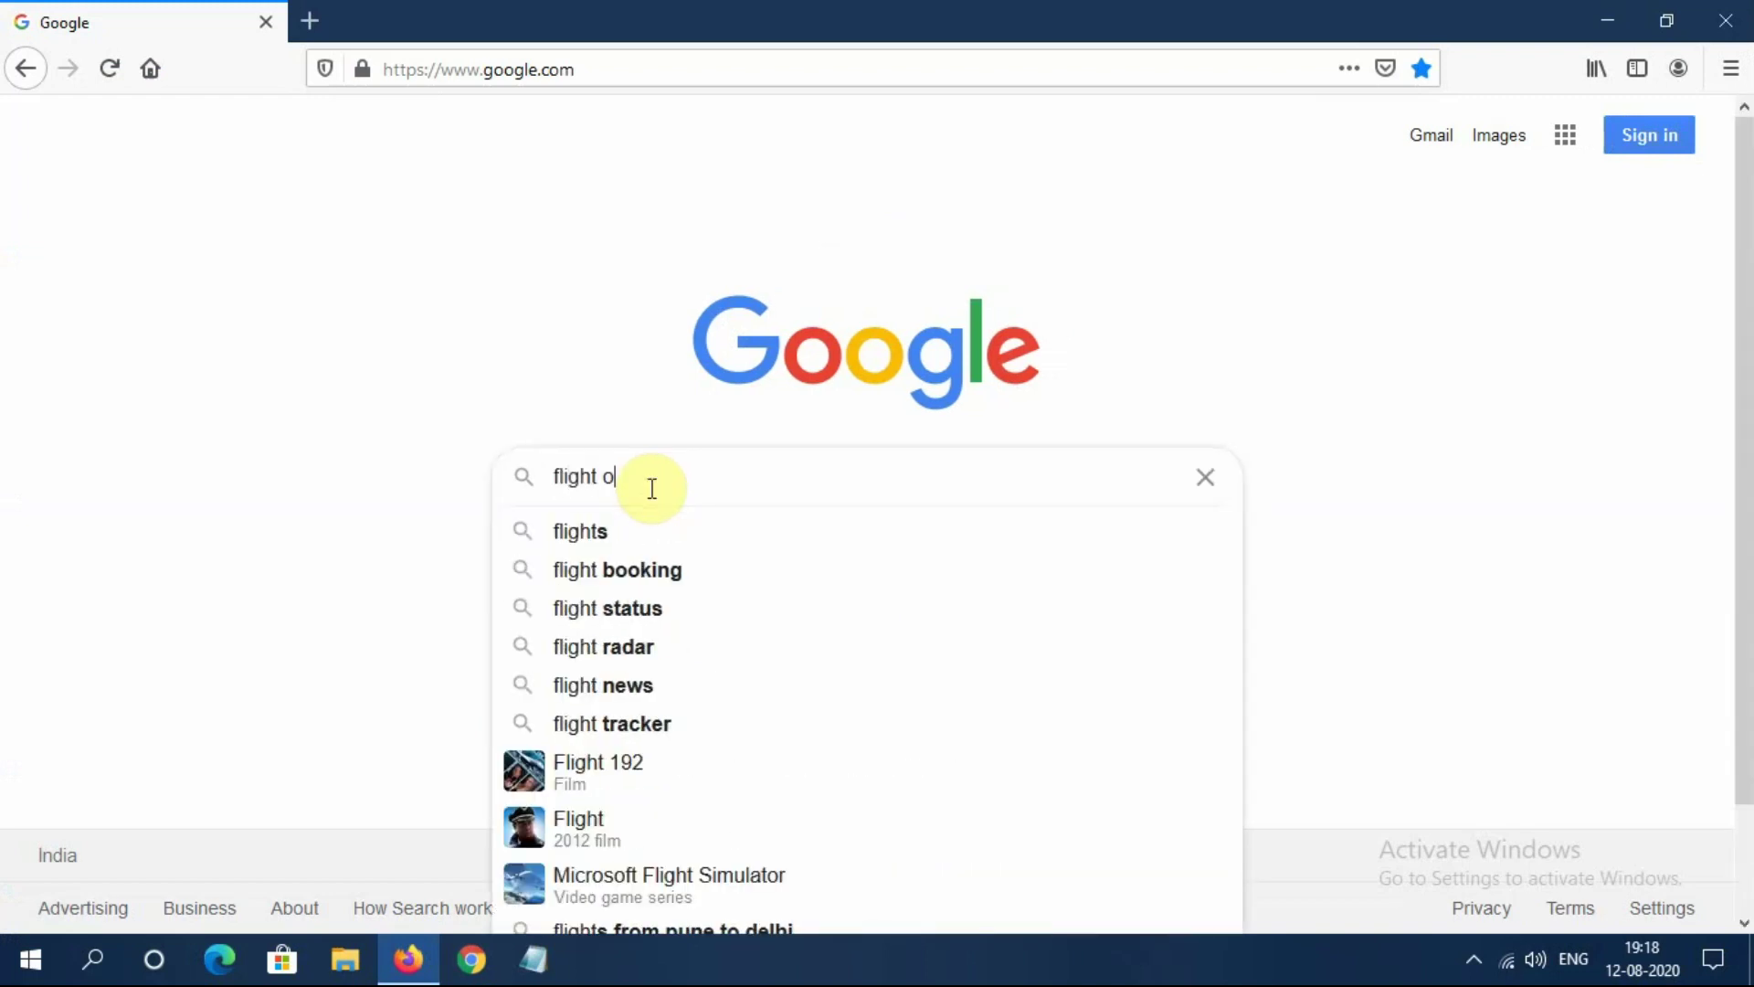
type("nline book")
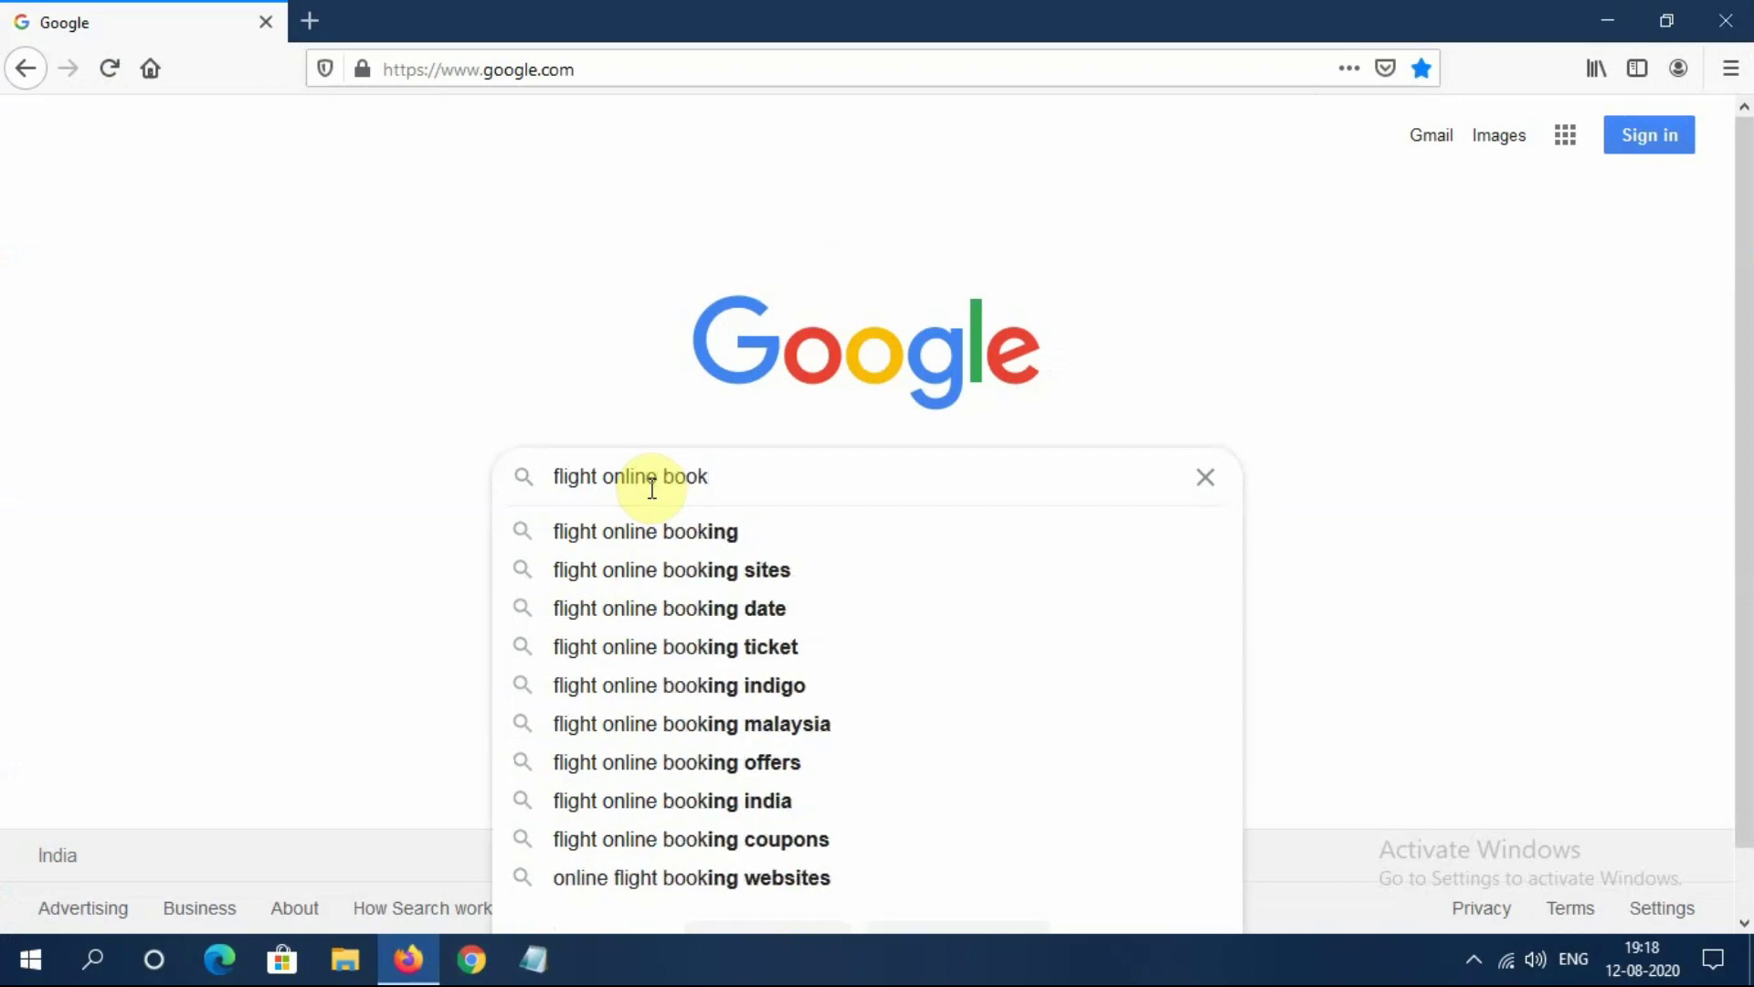
key("Down")
key("Return")
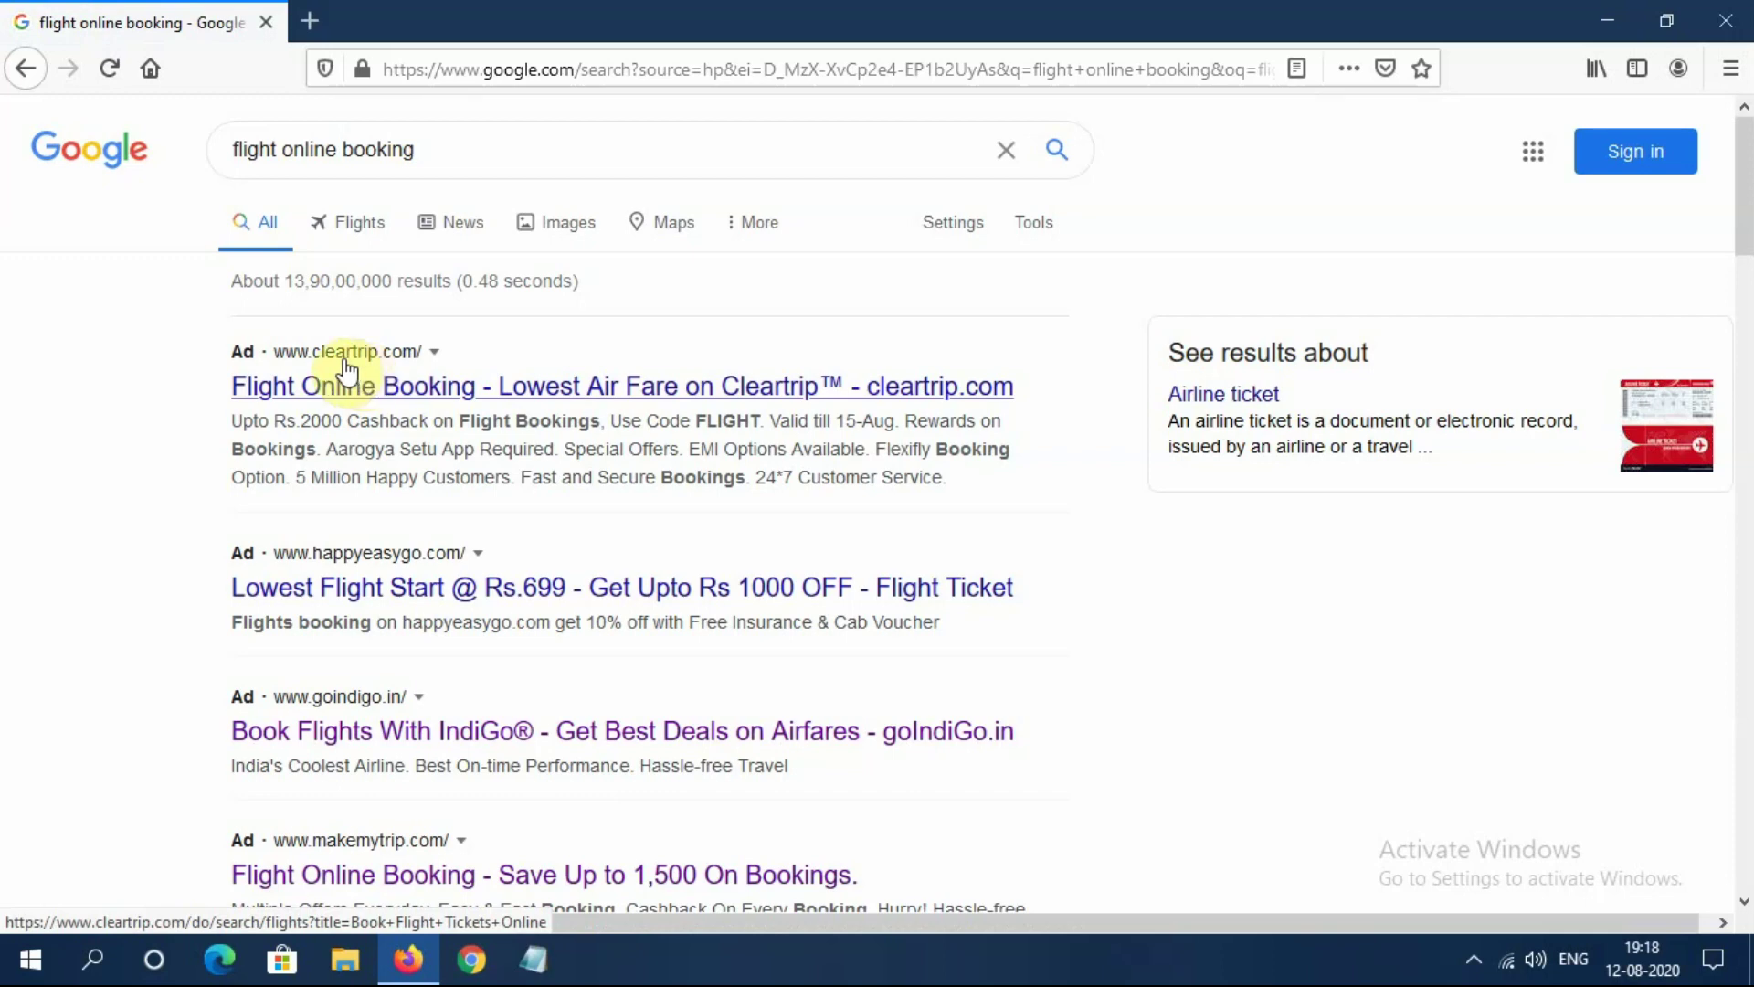
Open the non-ad makemytrip.com flights page from the search results and dismiss its login/signup prompt.
scroll(466, 455, "down", 3)
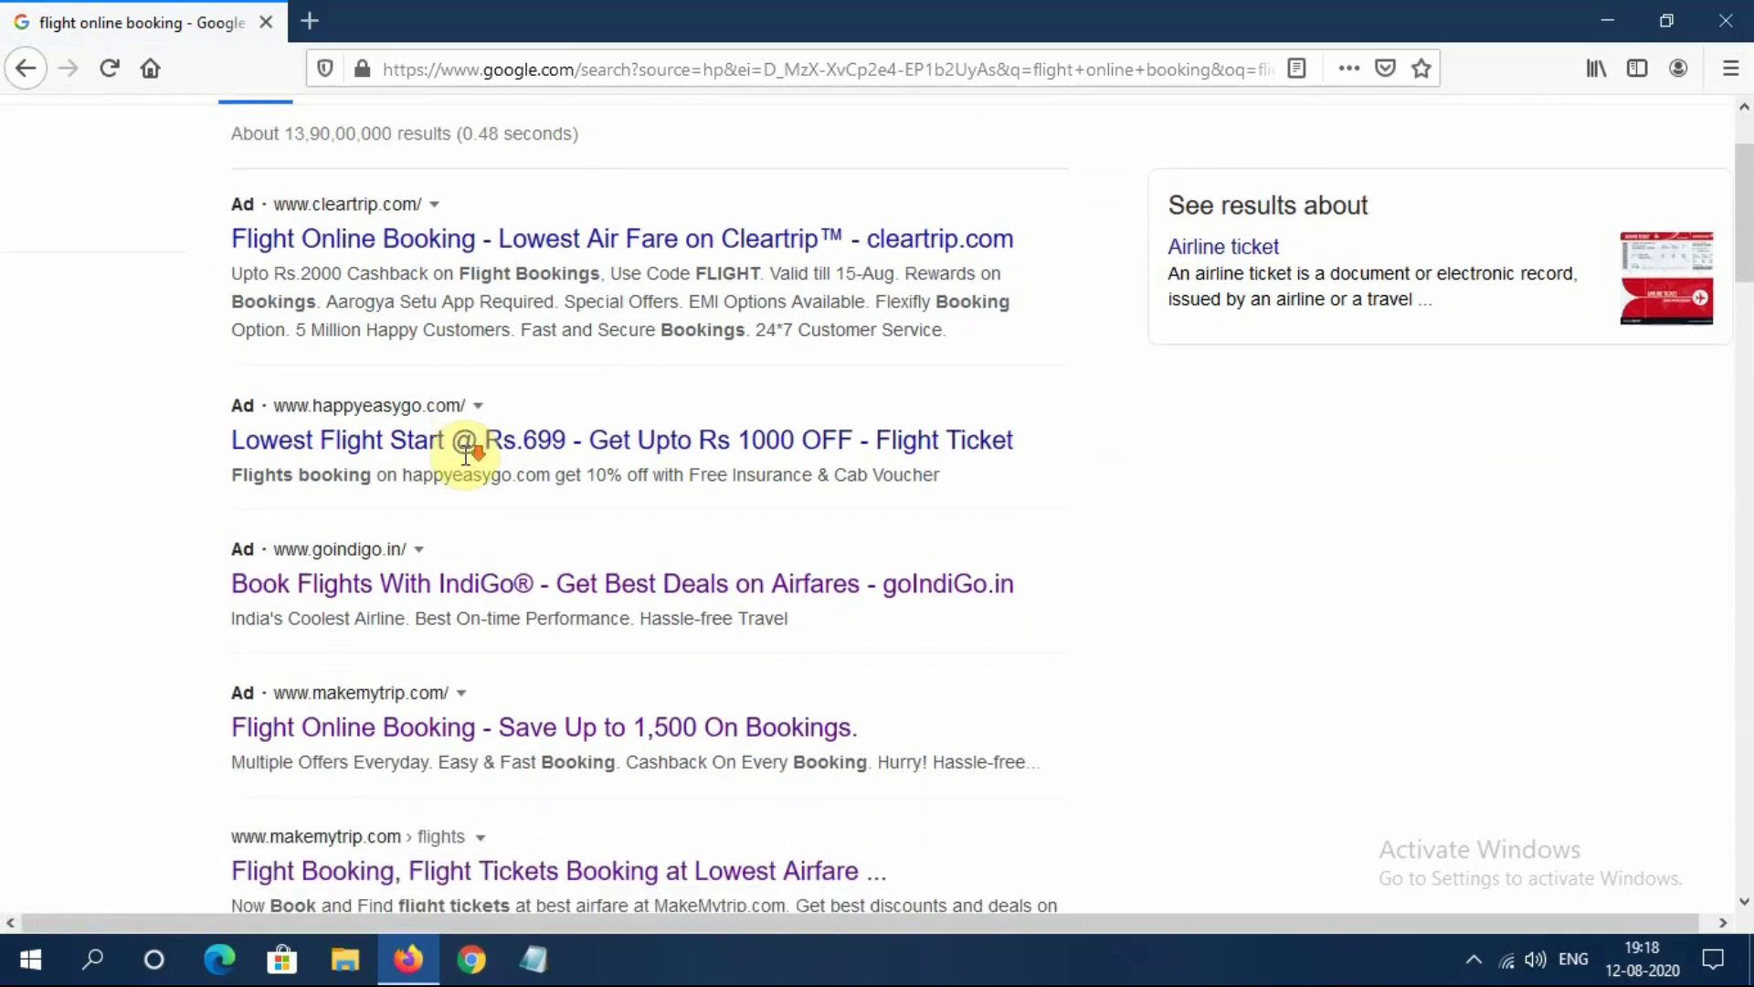
scroll(466, 455, "down", 4)
scroll(466, 455, "down", 10)
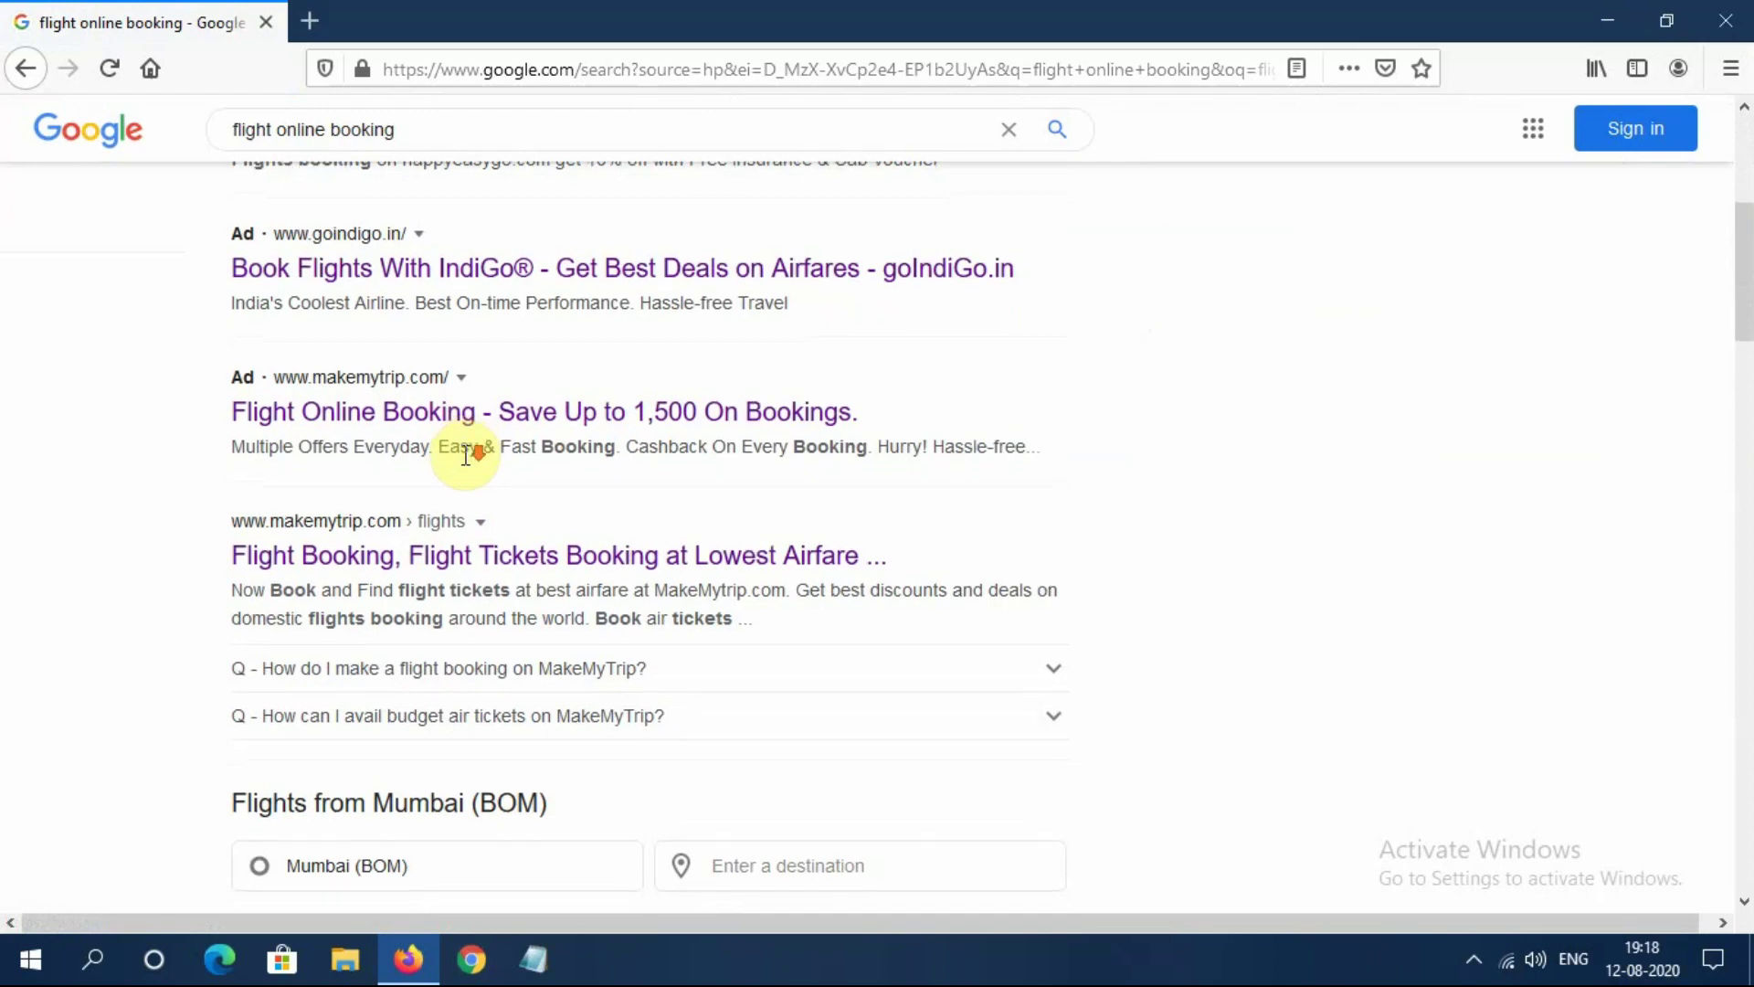
scroll(463, 455, "down", 1)
scroll(463, 455, "up", 3)
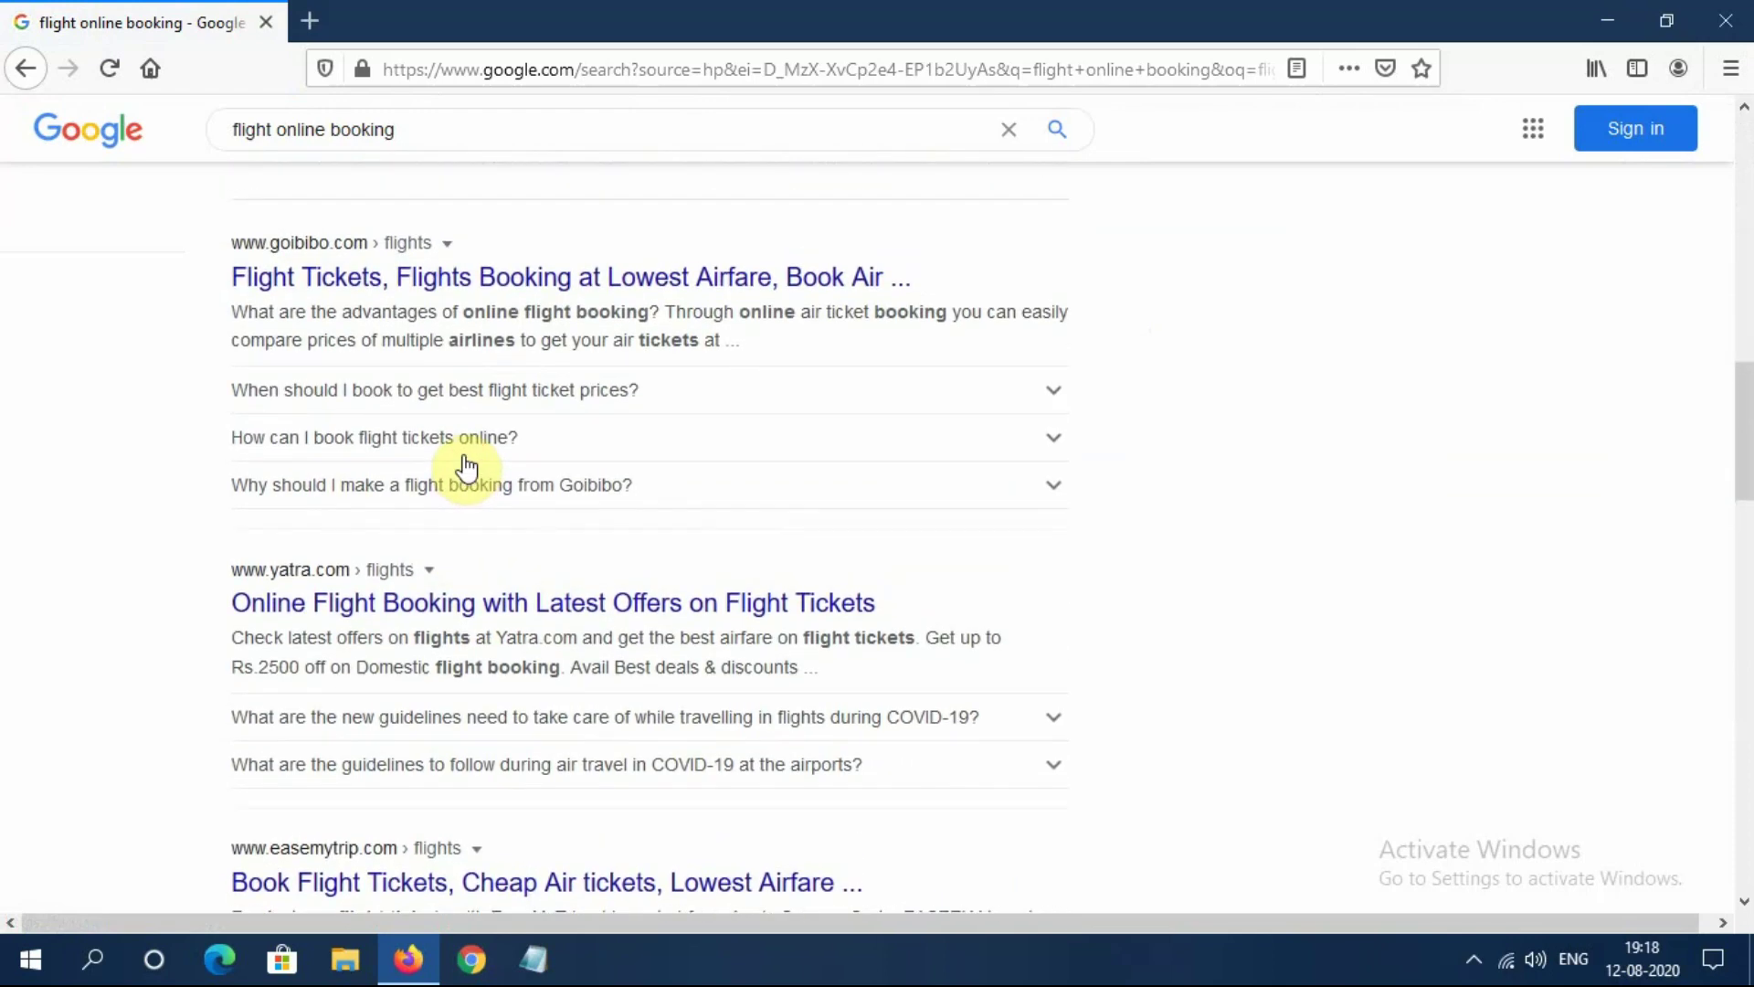
scroll(466, 466, "down", 6)
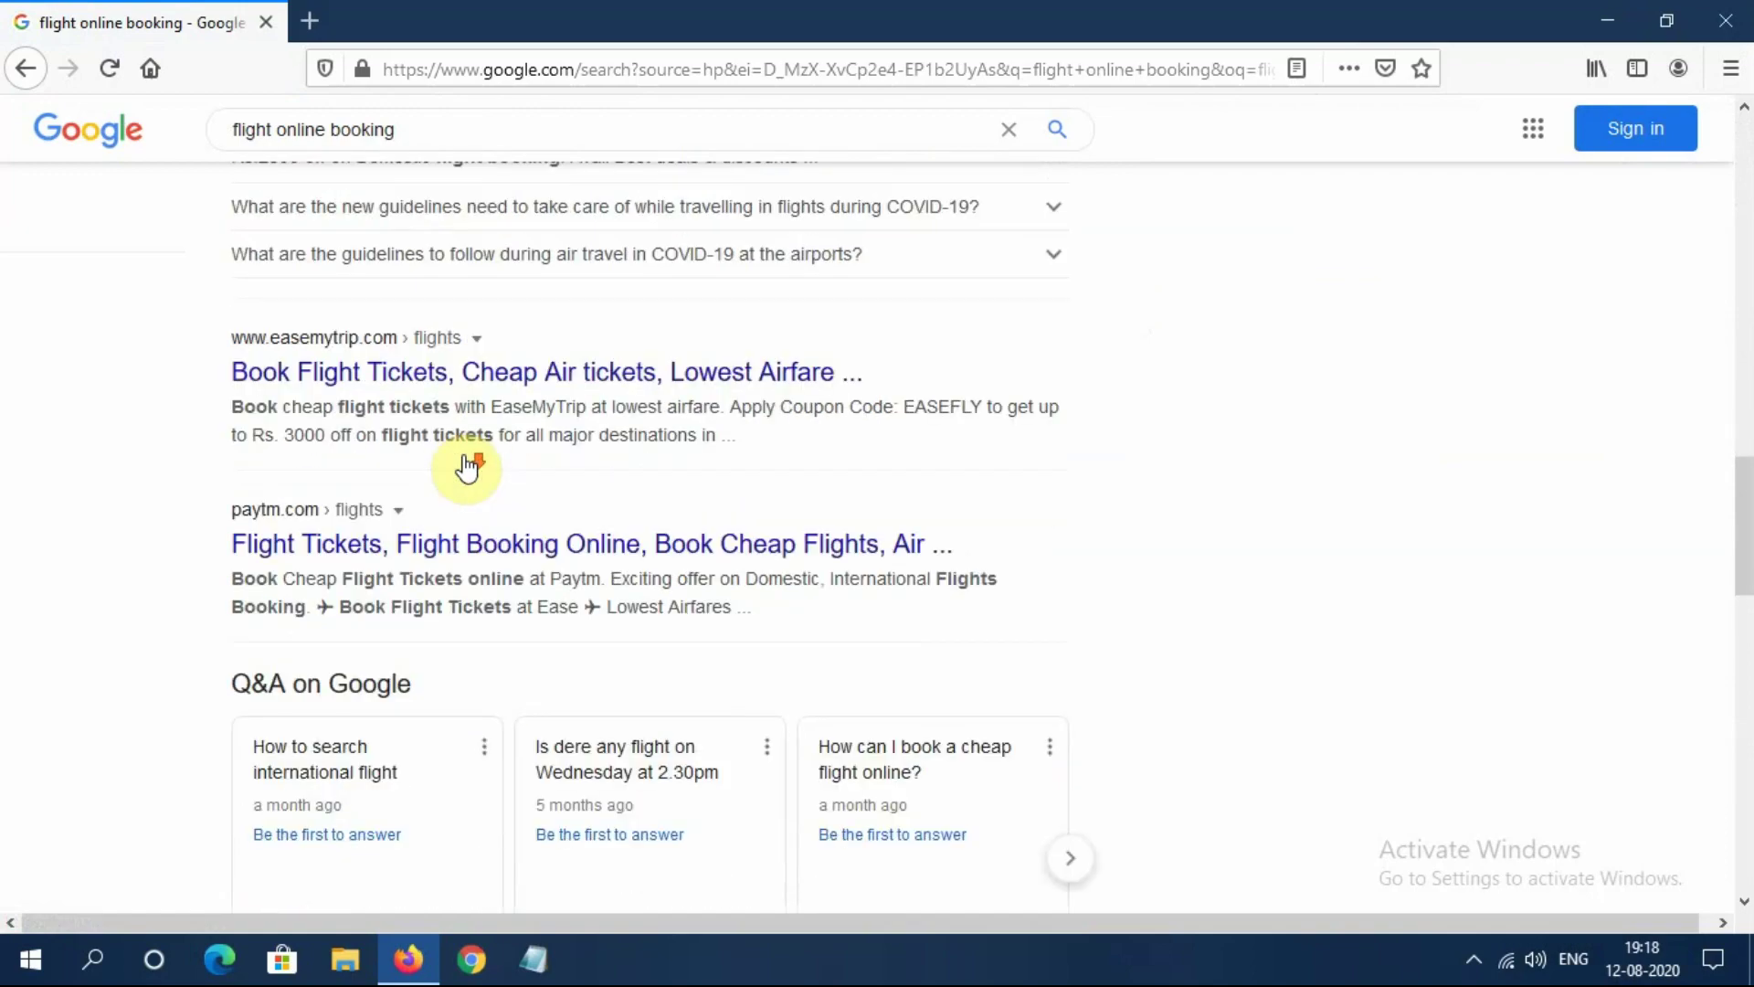
scroll(465, 466, "up", 10)
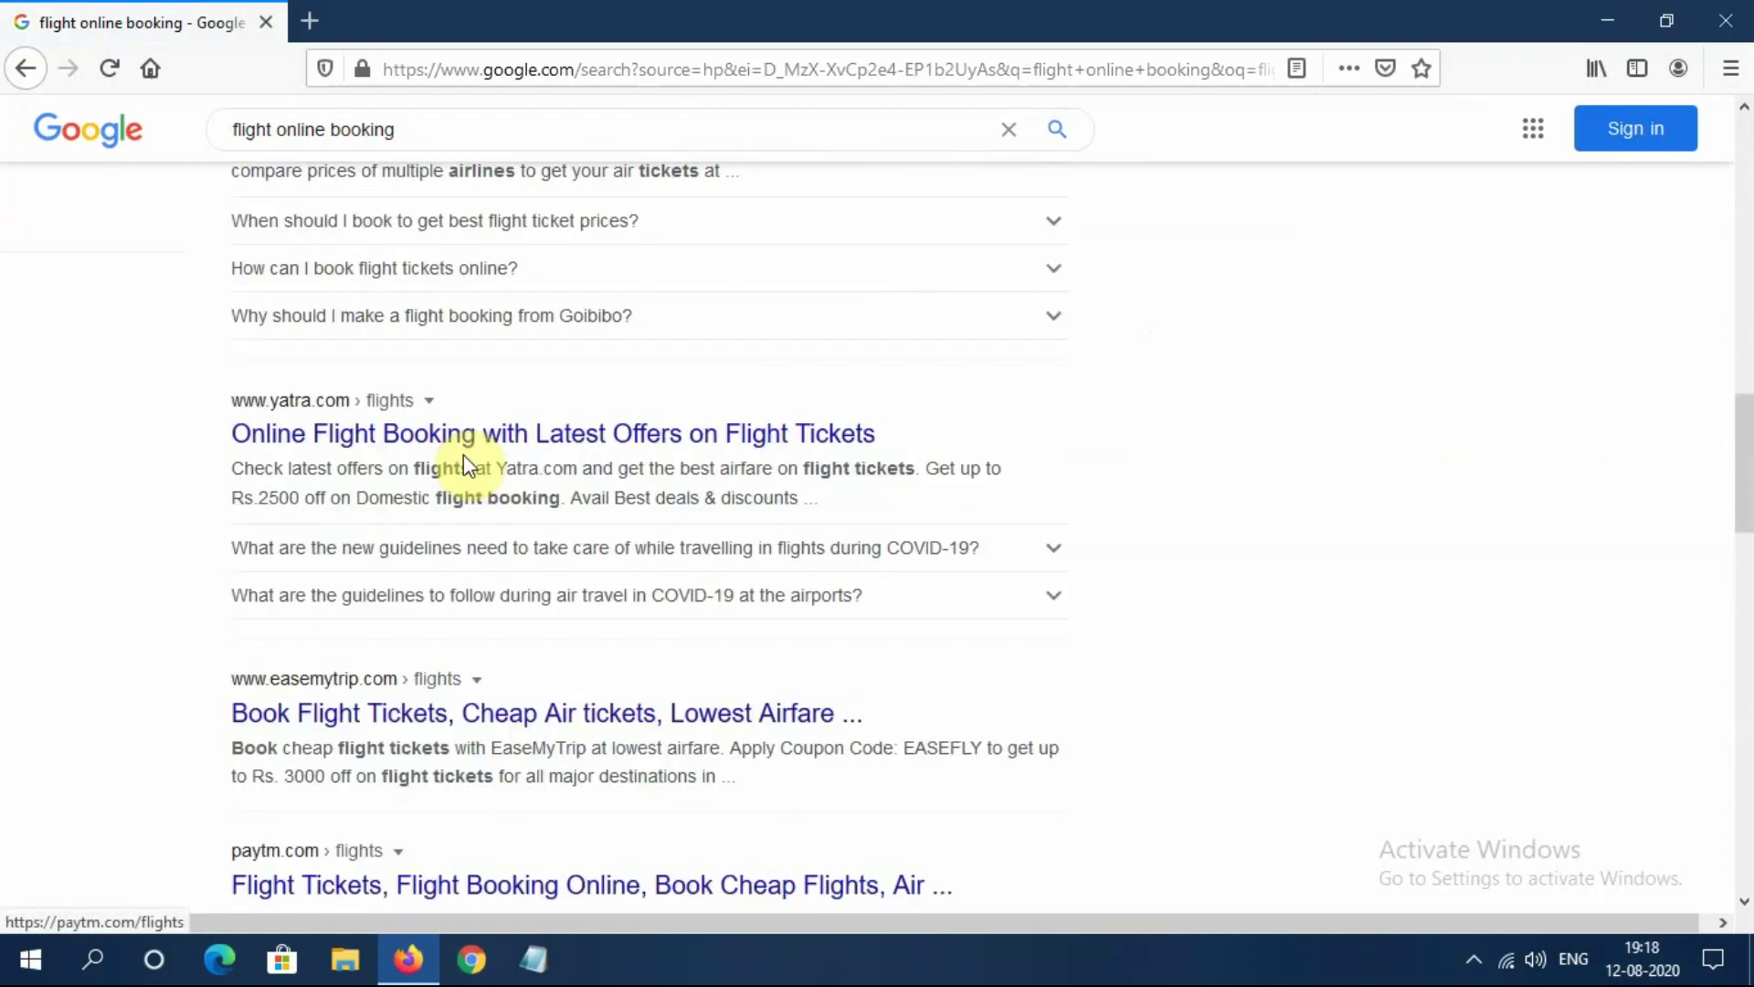
scroll(466, 466, "up", 5)
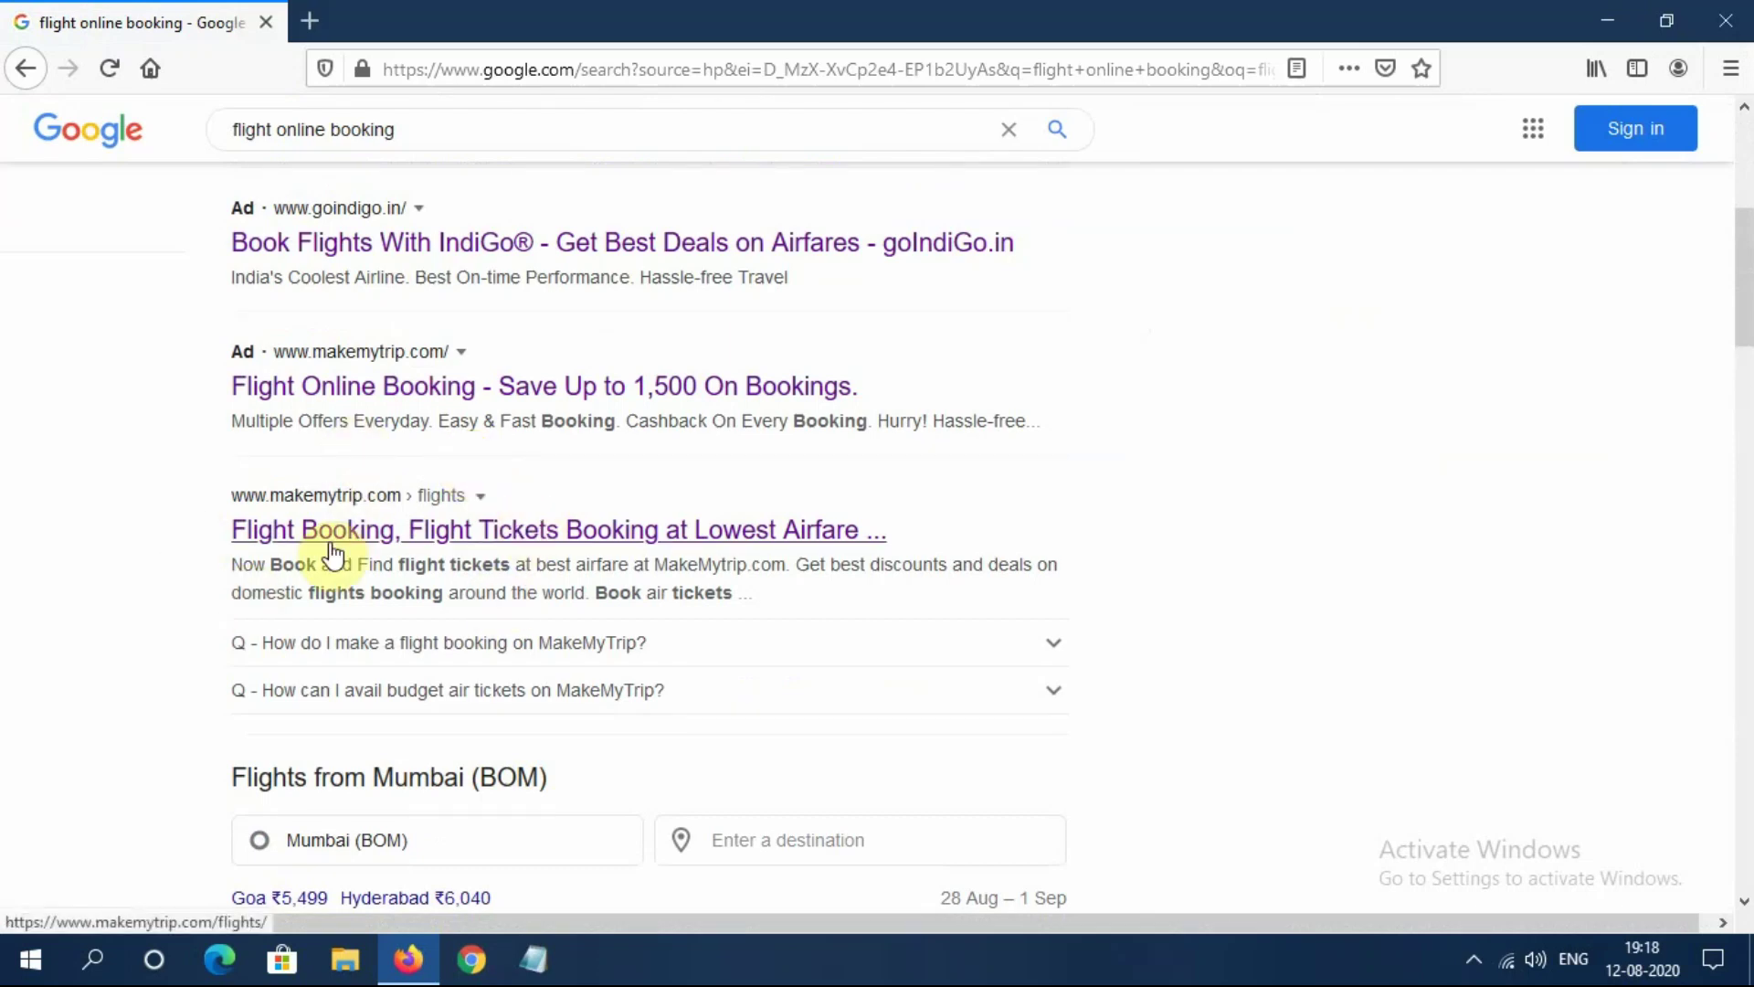
left_click(419, 539)
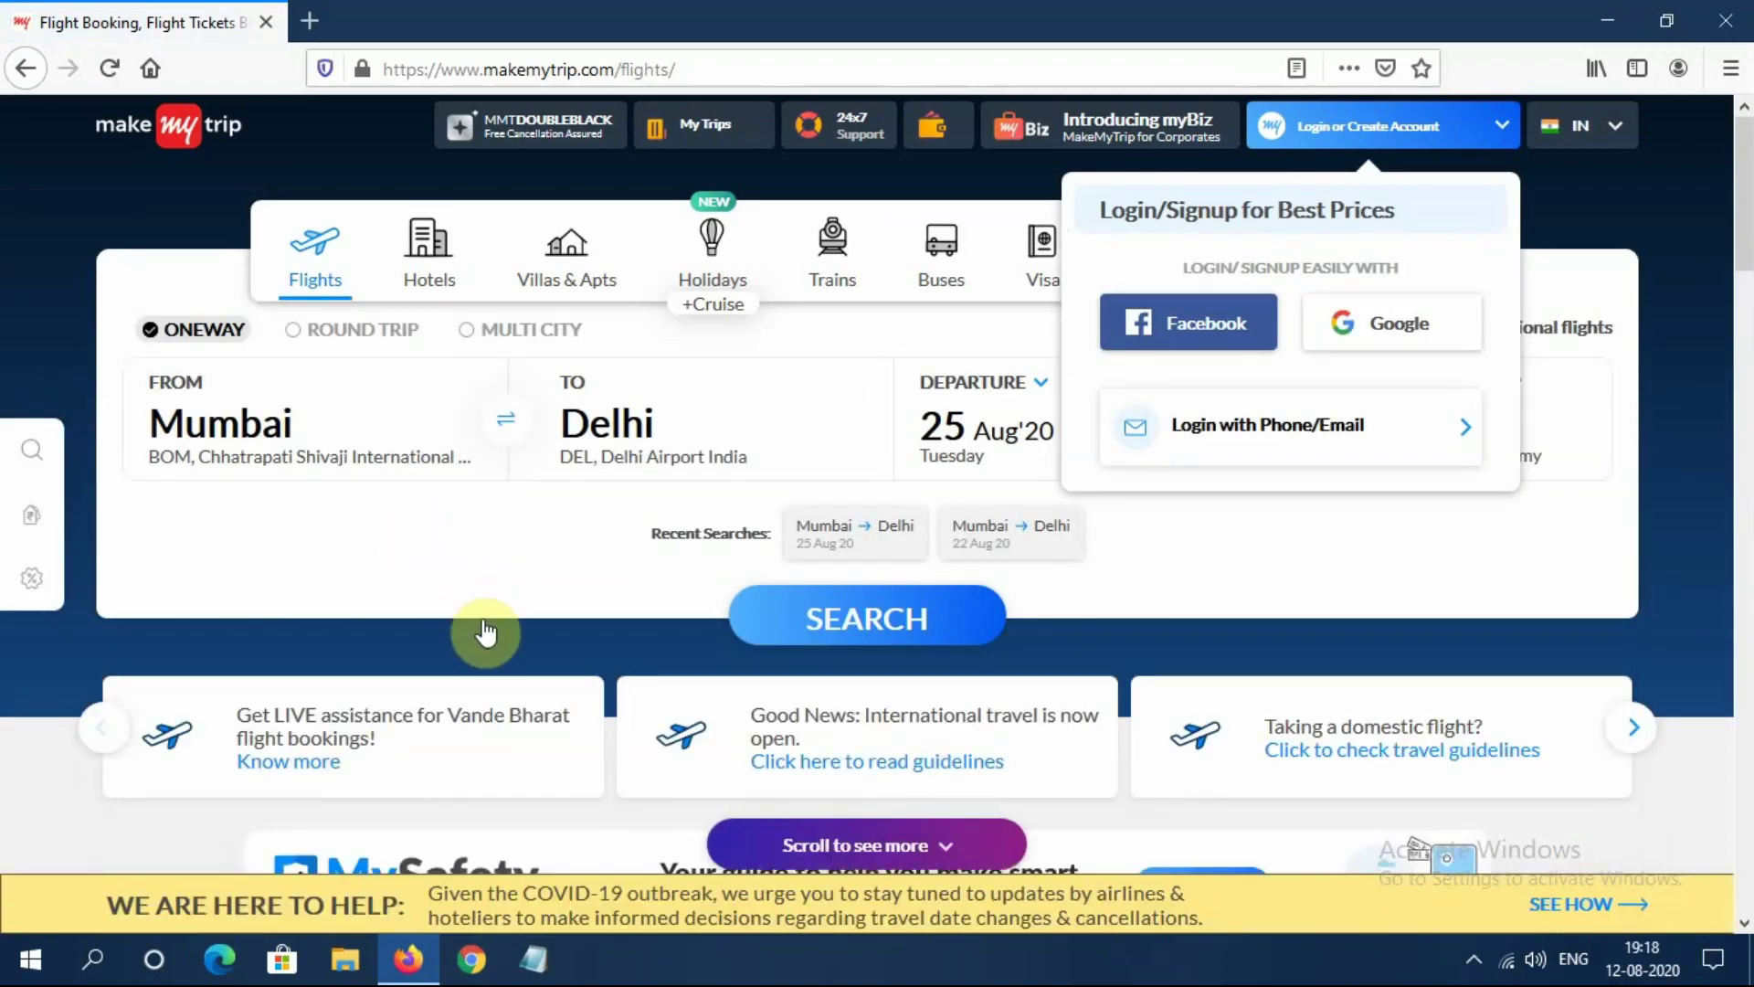
left_click(1302, 526)
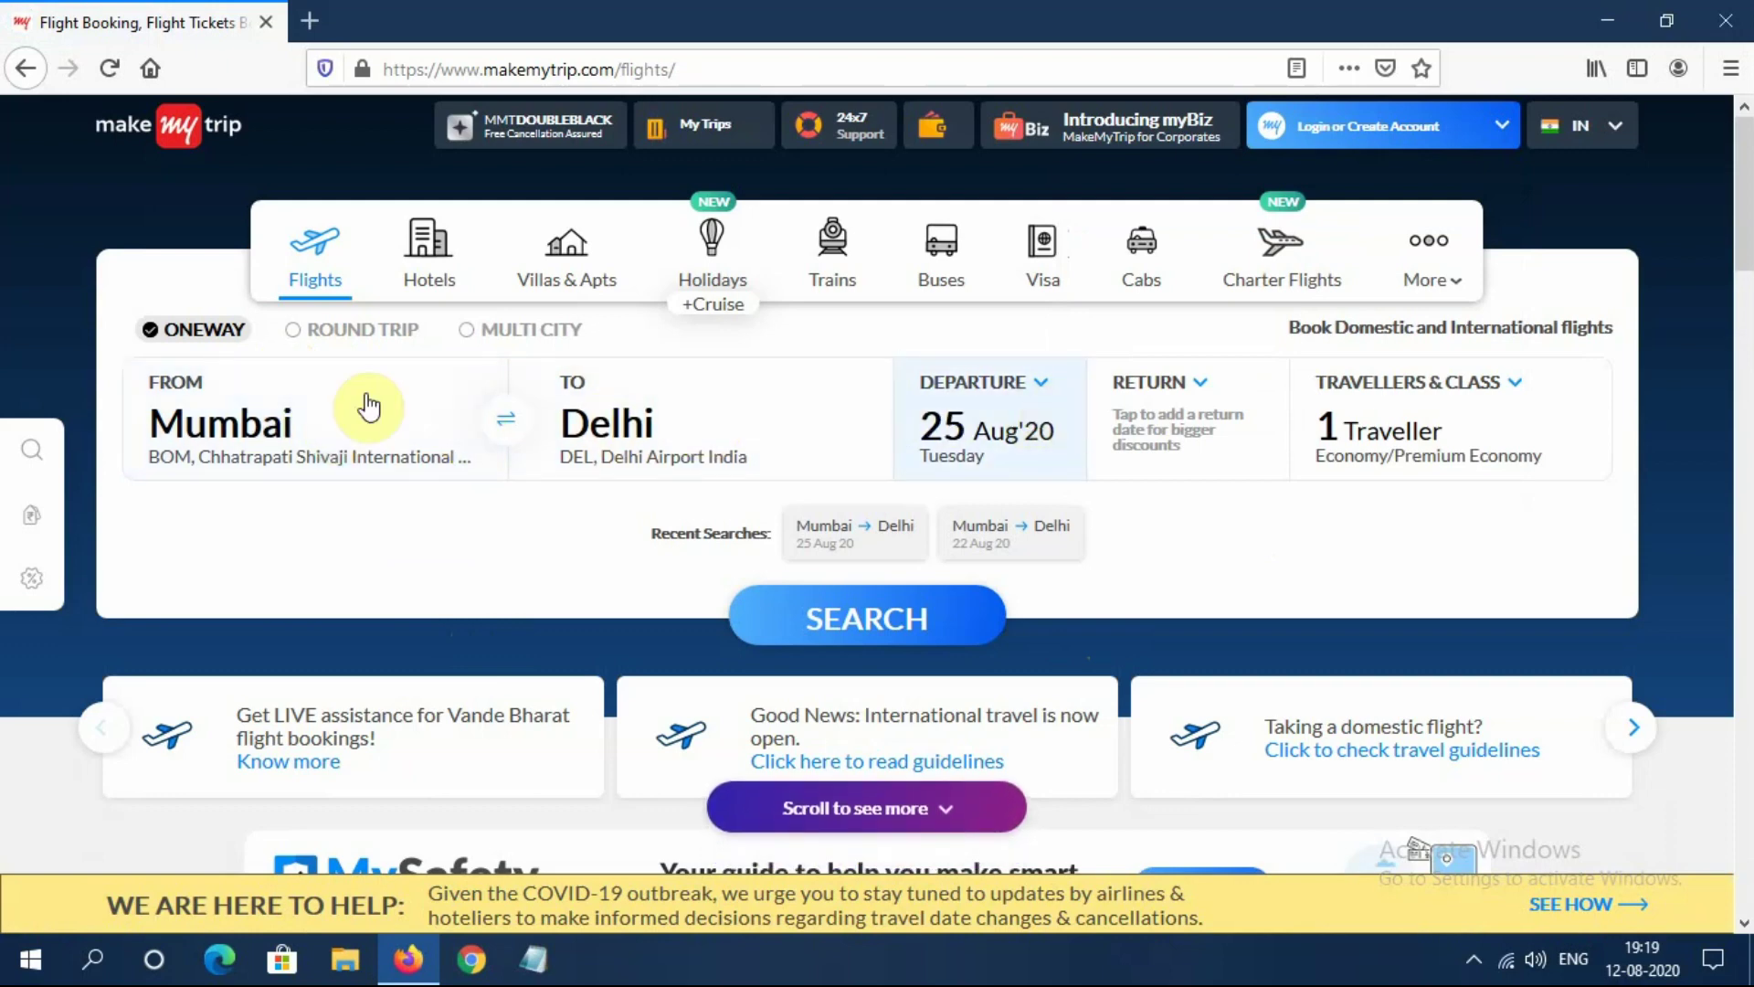
Preview the round trip and multi city search forms, returning the trip type to one way.
left_click(330, 340)
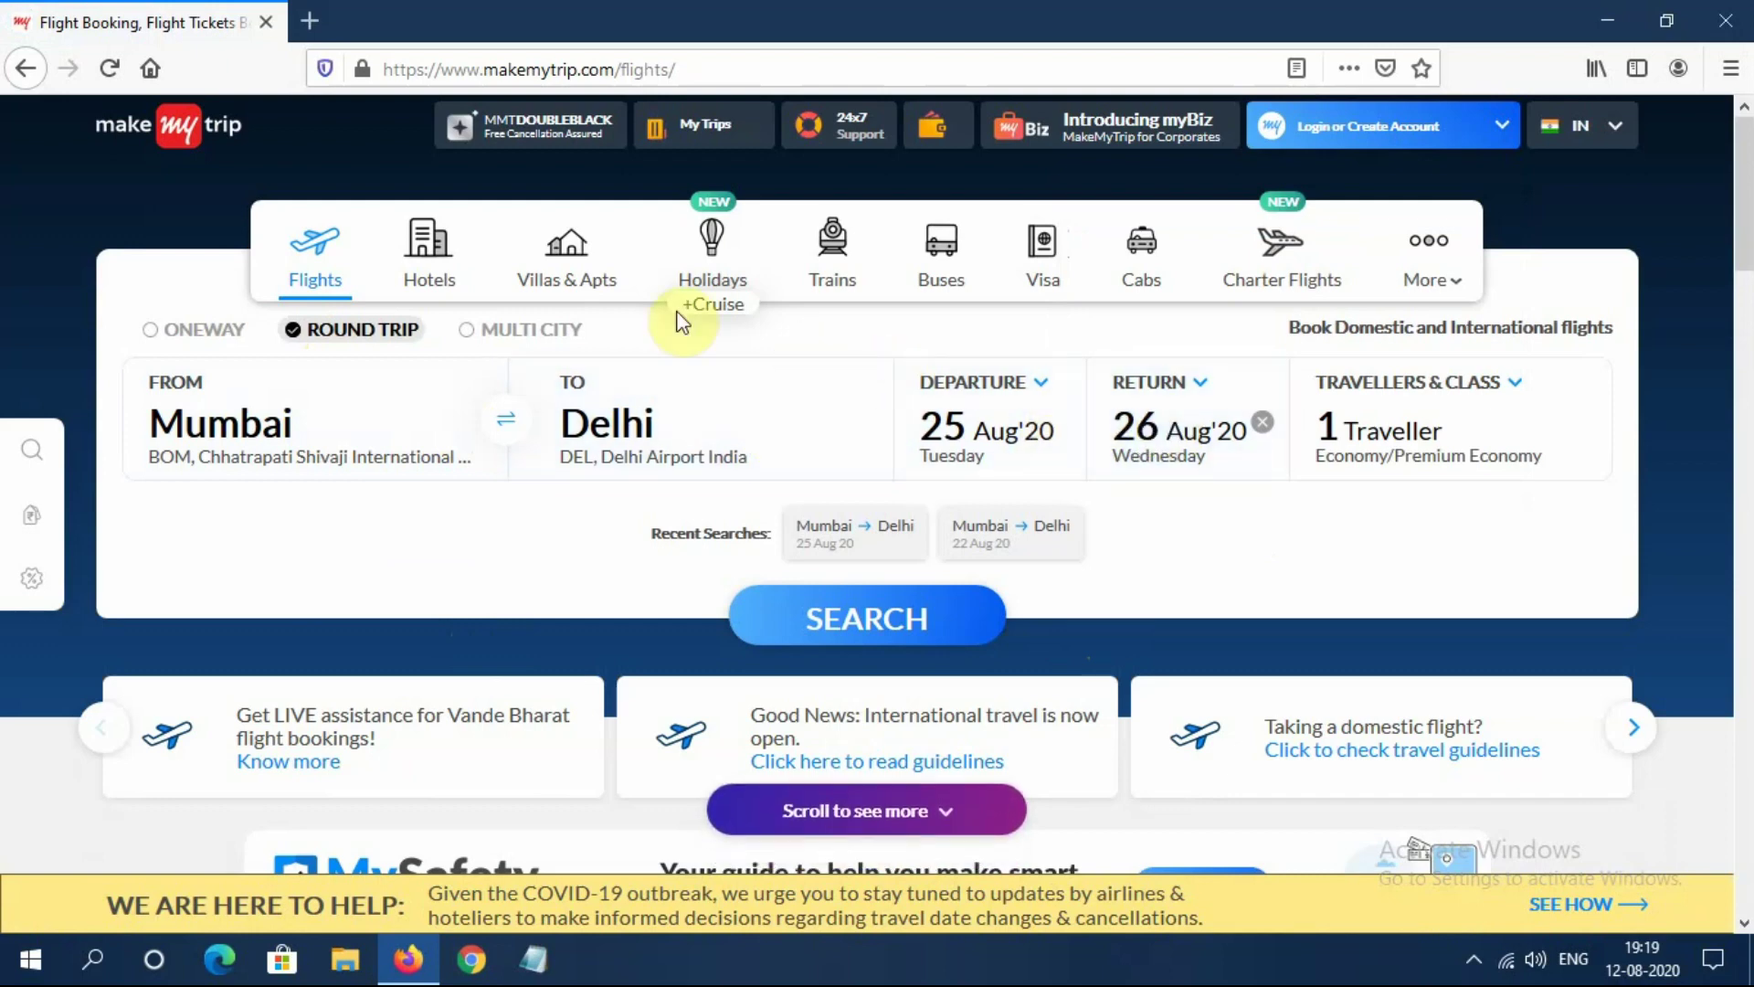
left_click(554, 331)
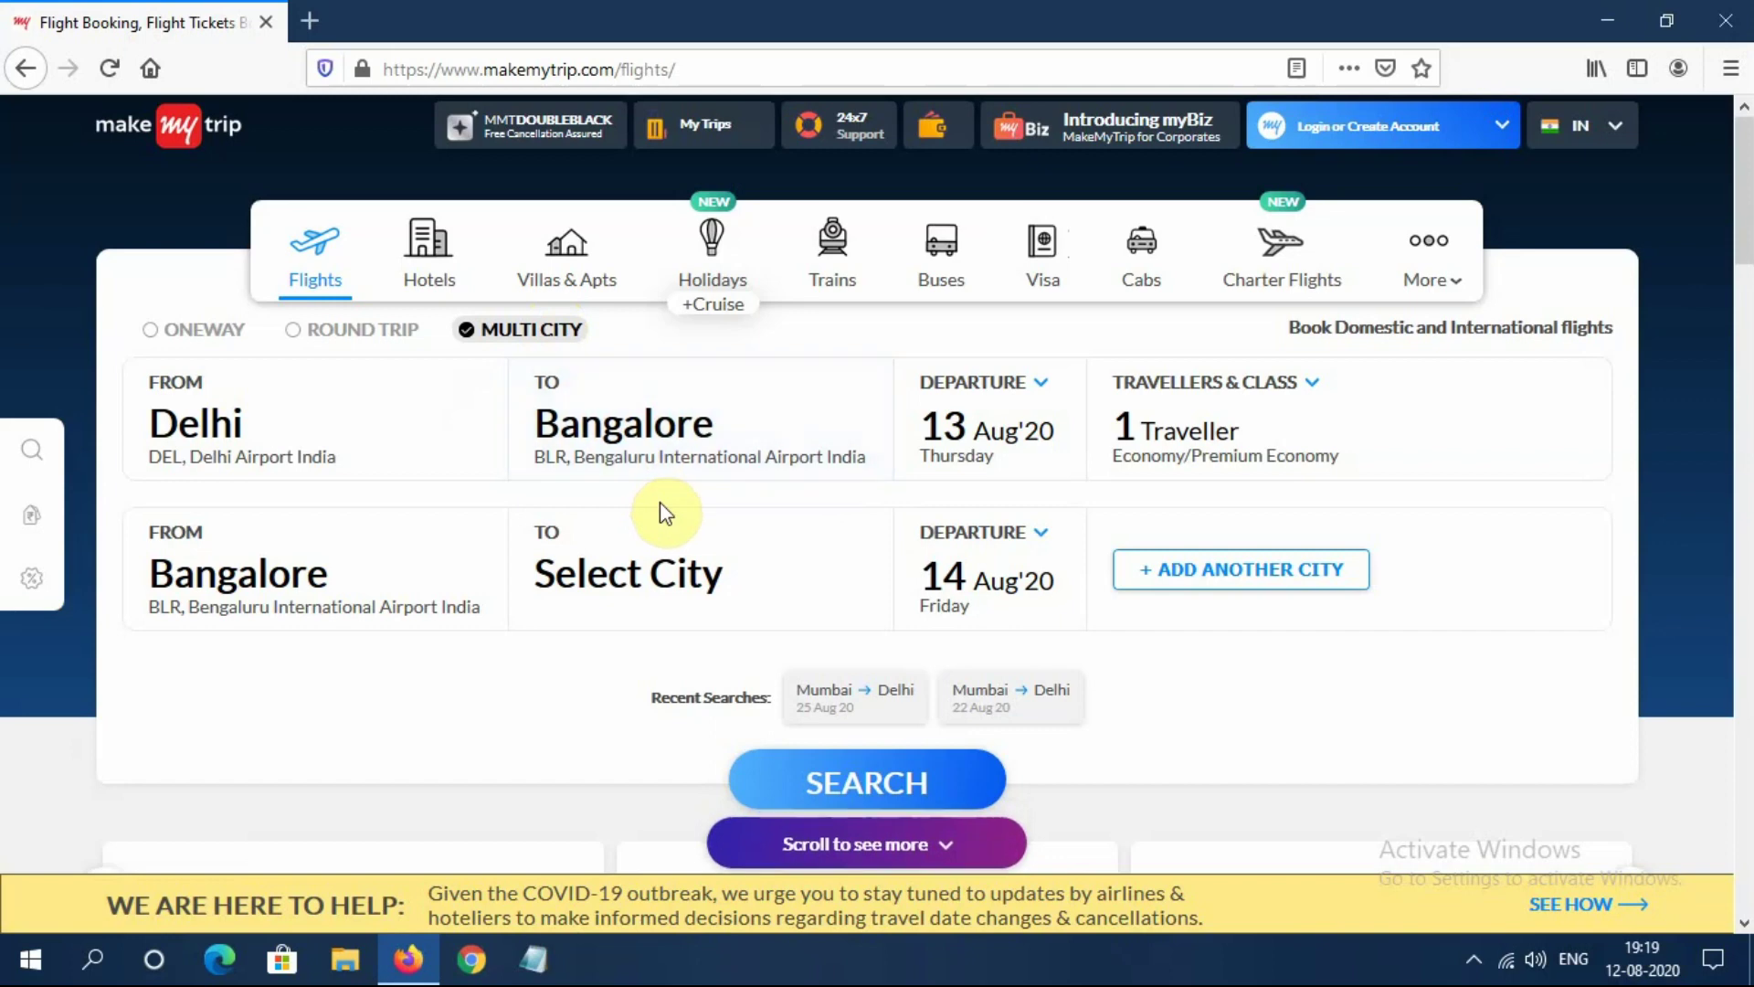
left_click(188, 333)
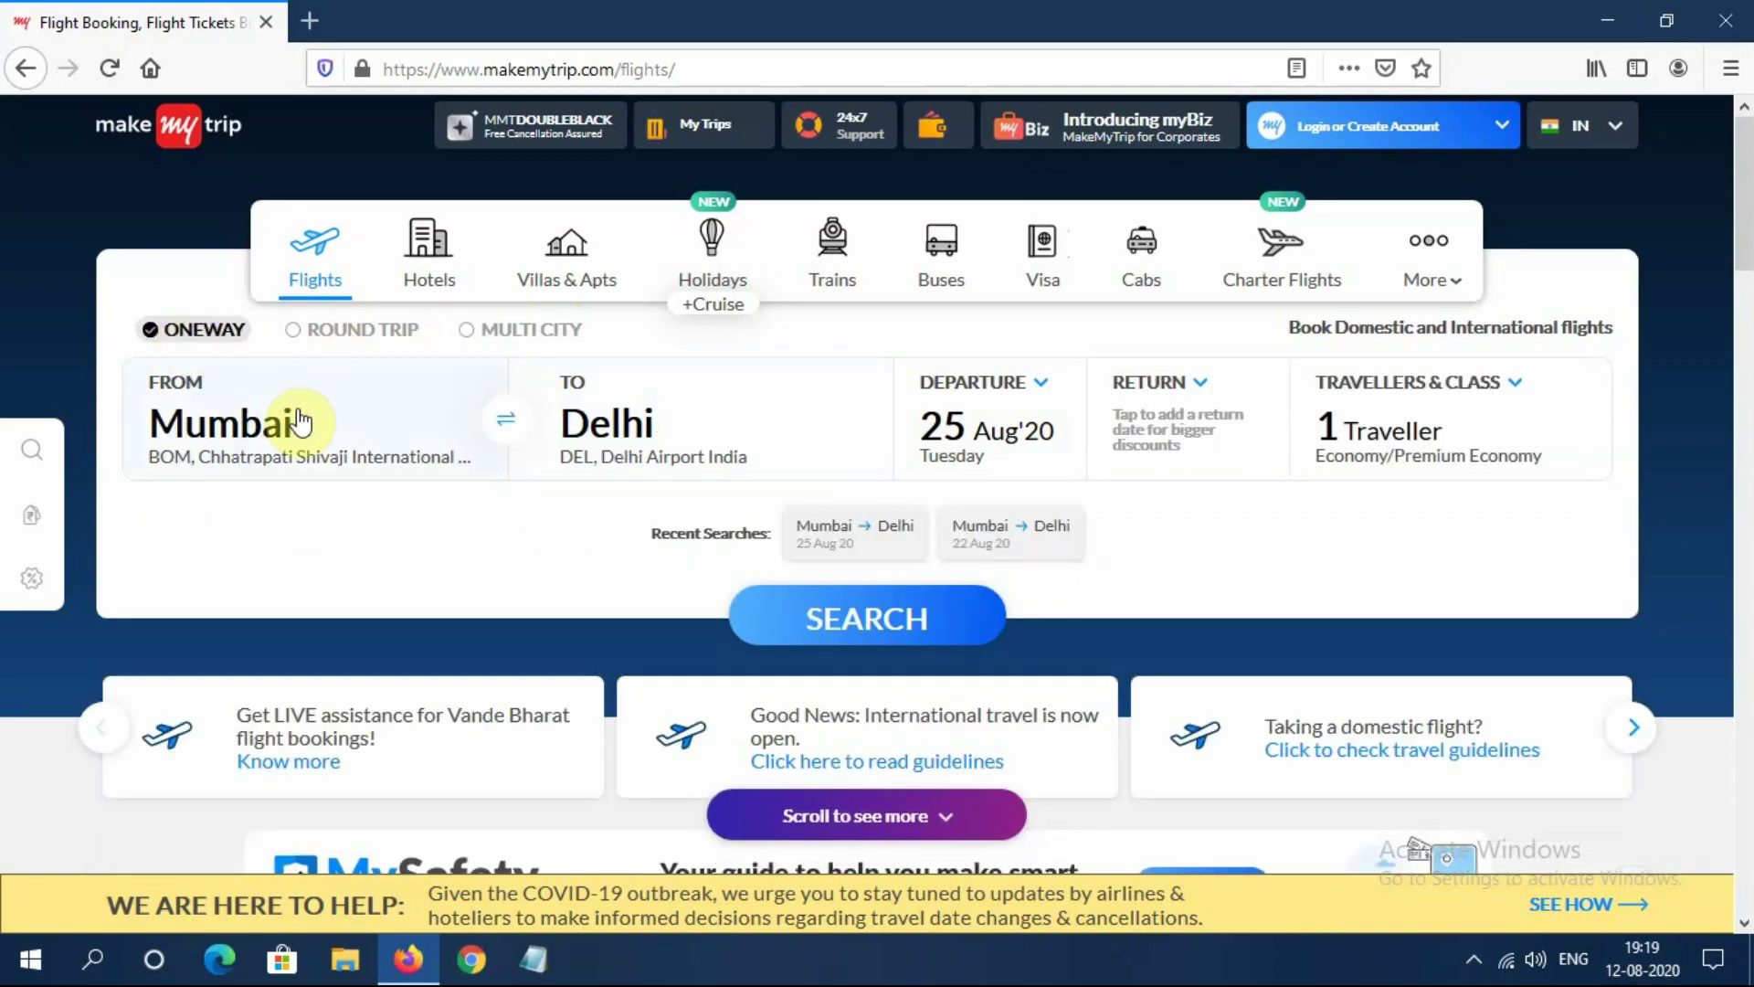
Set the route from Mumbai to Delhi with a departure date of 22 August 2020.
left_click(324, 431)
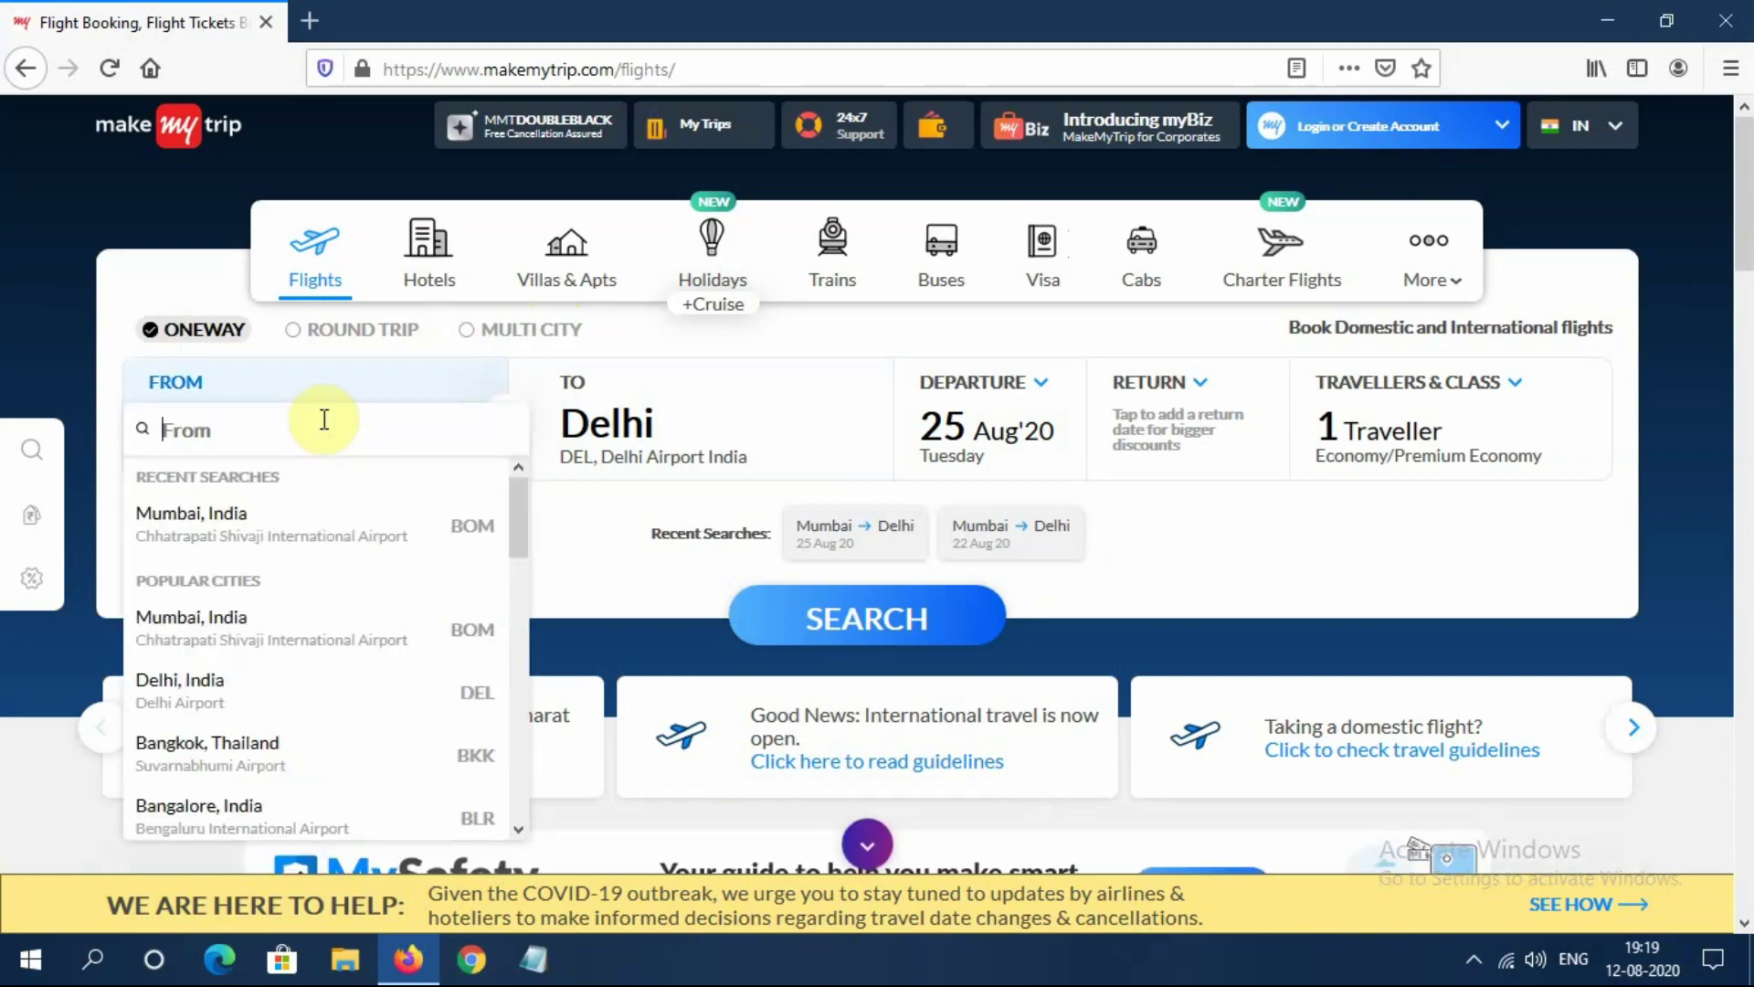
left_click(283, 528)
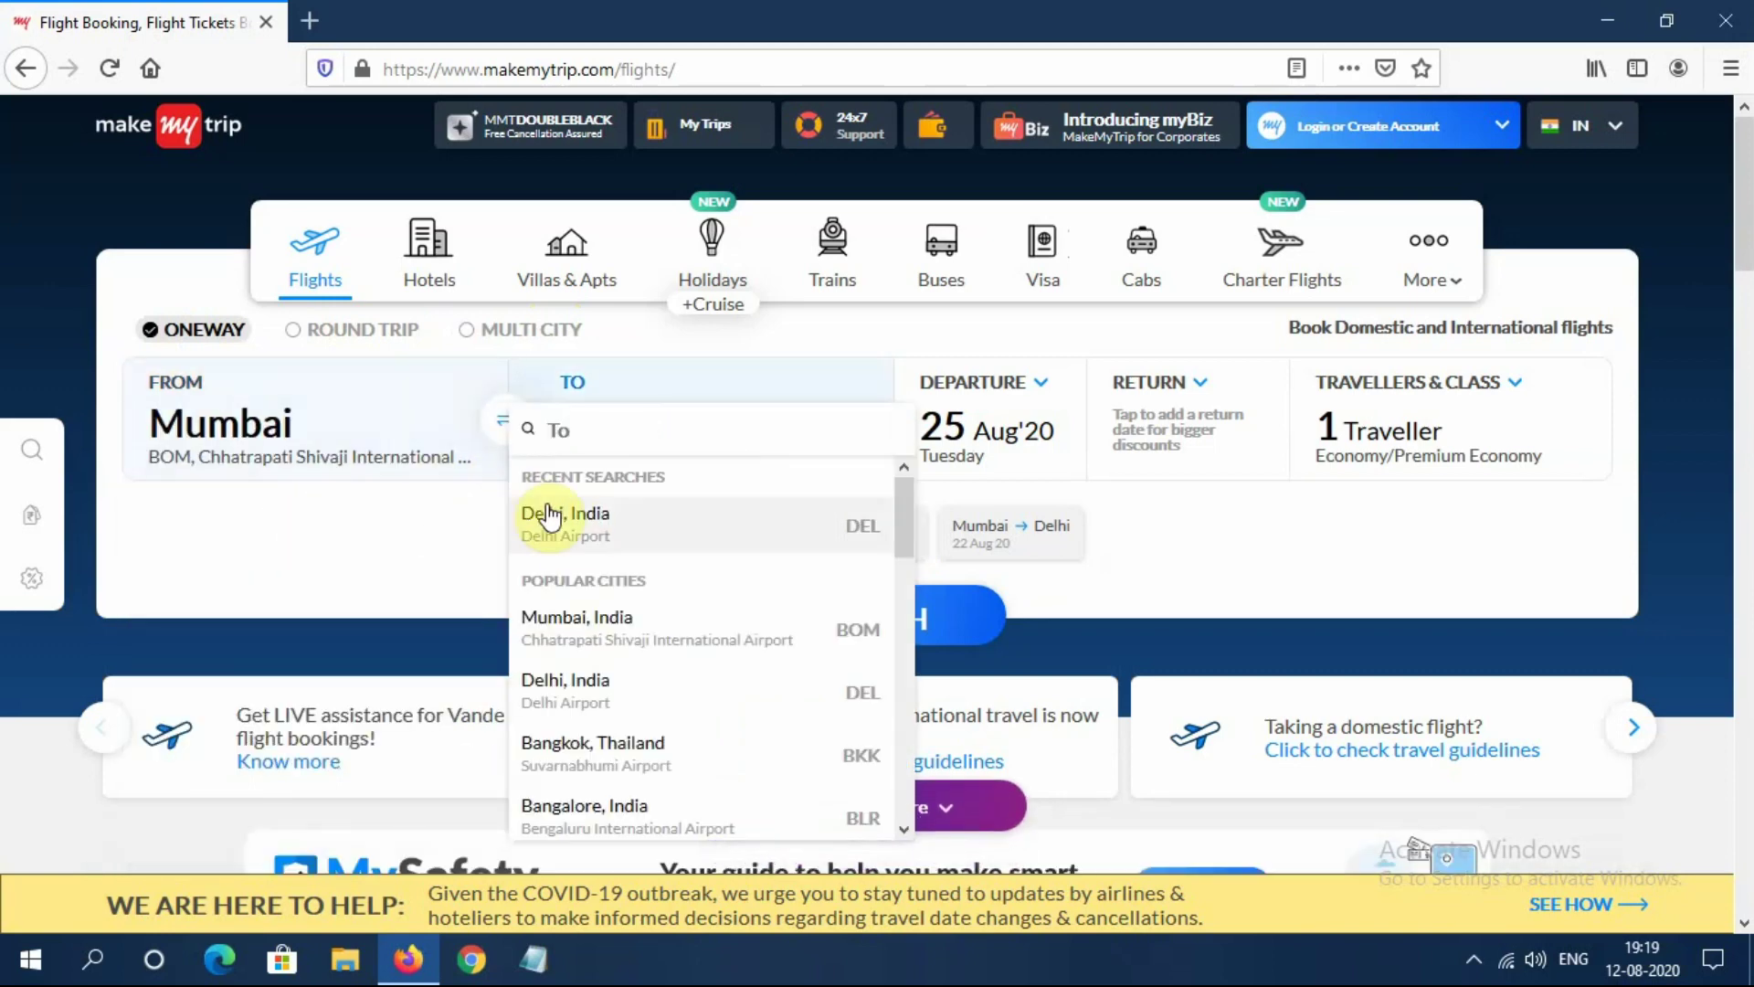
left_click(574, 521)
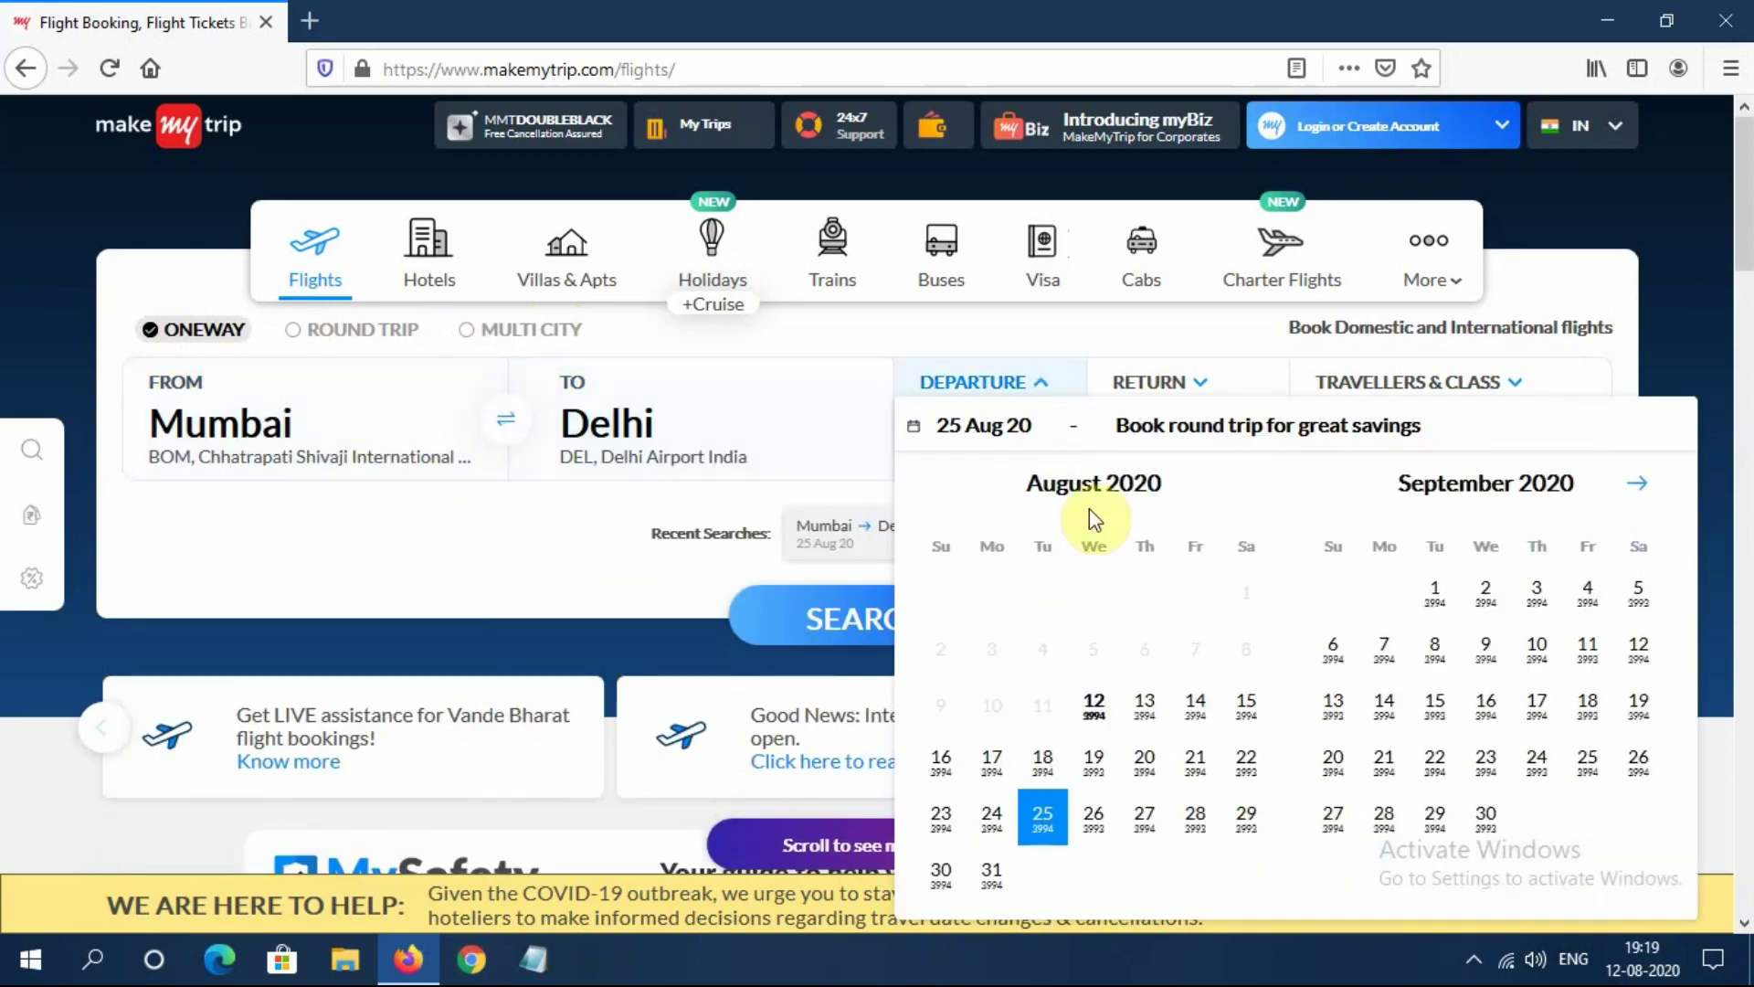
left_click(1058, 813)
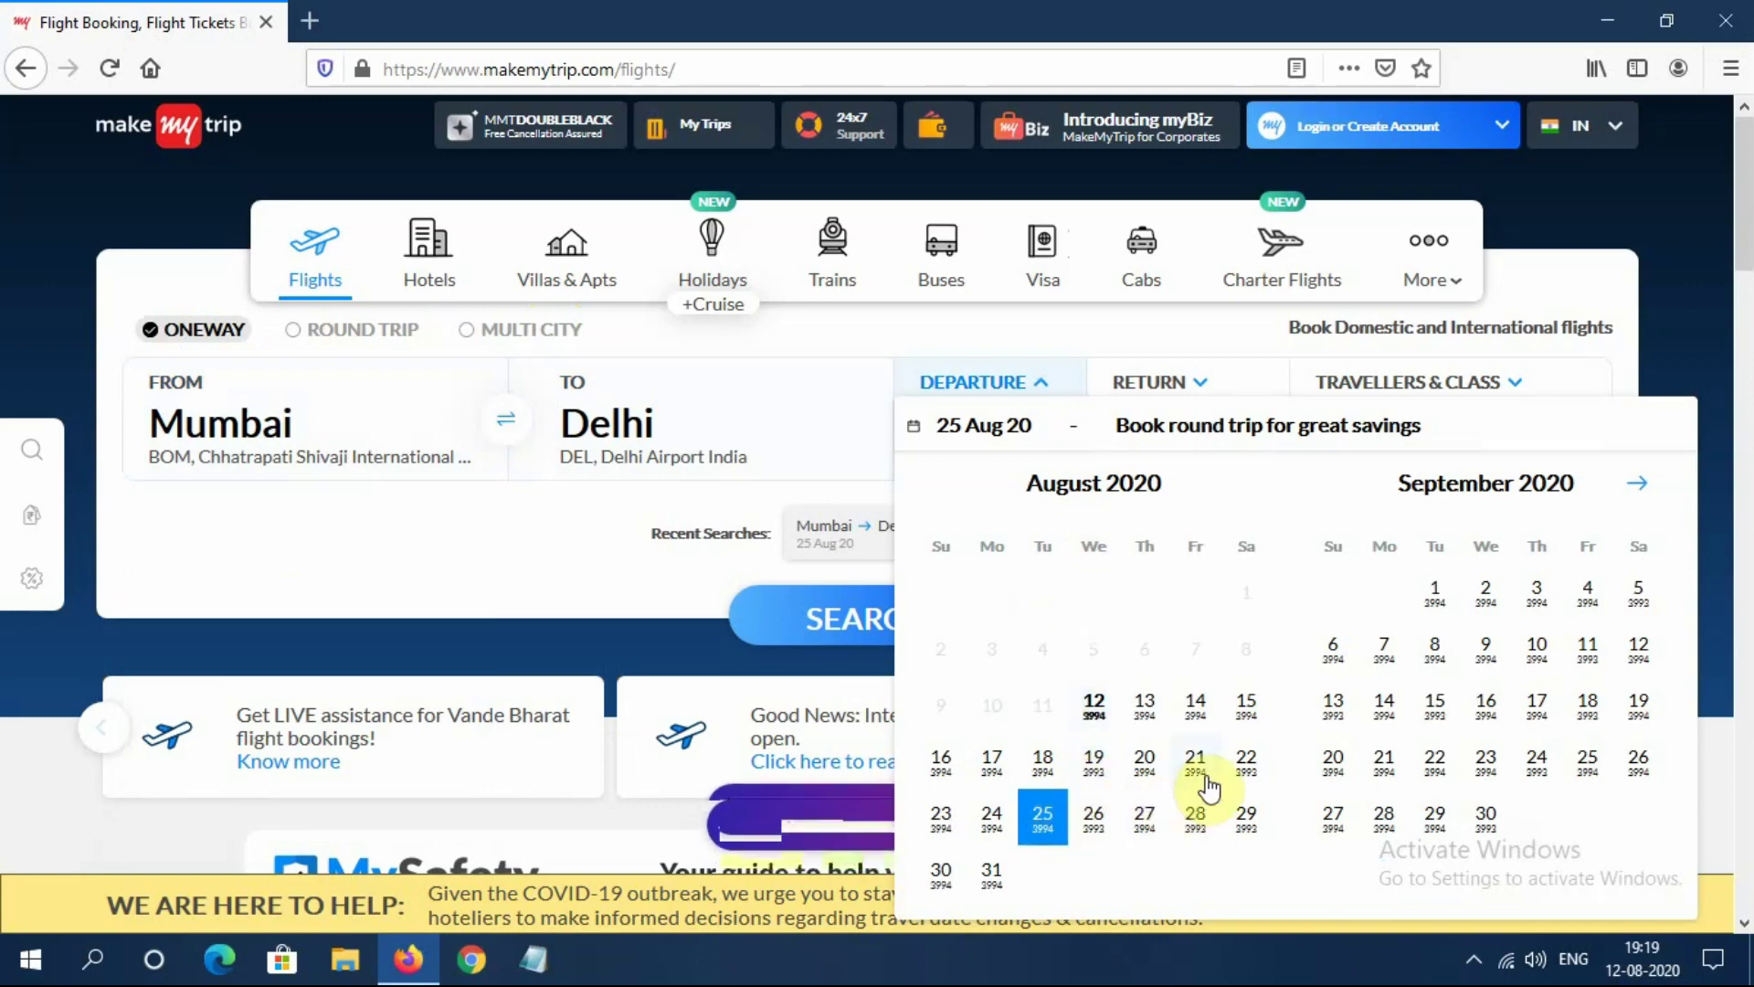
left_click(1246, 763)
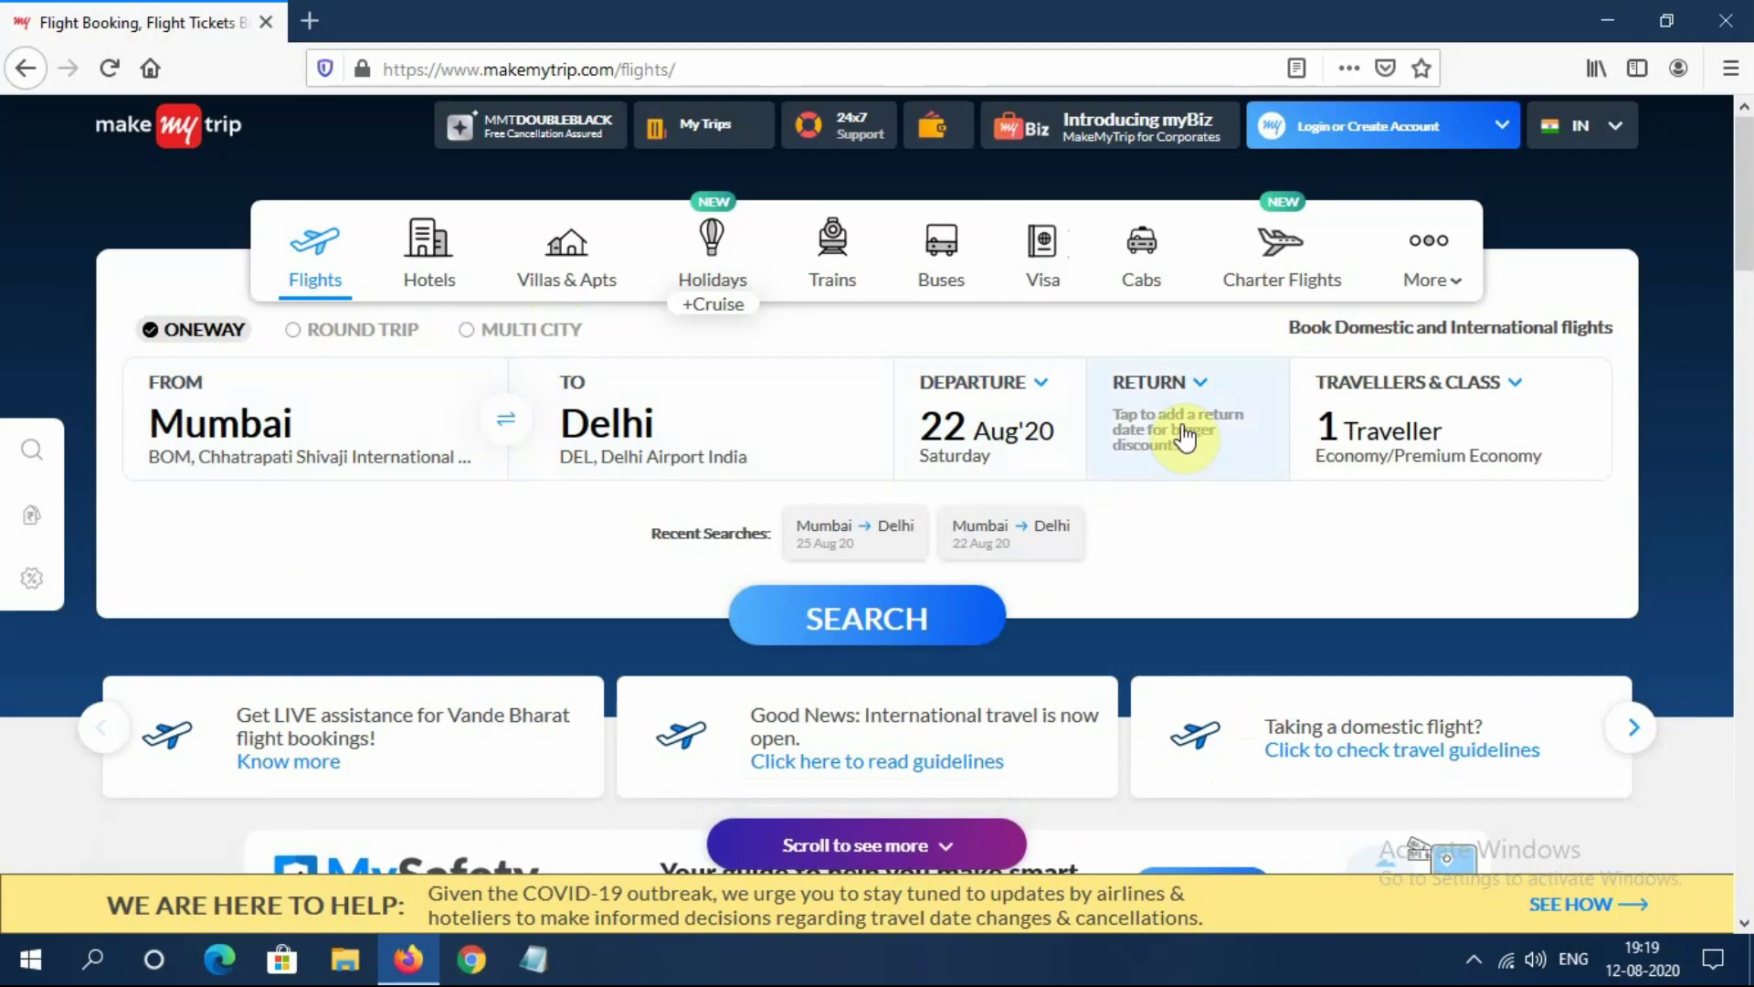
Apply one adult in Economy/Premium Economy class and run the flight search.
left_click(1422, 422)
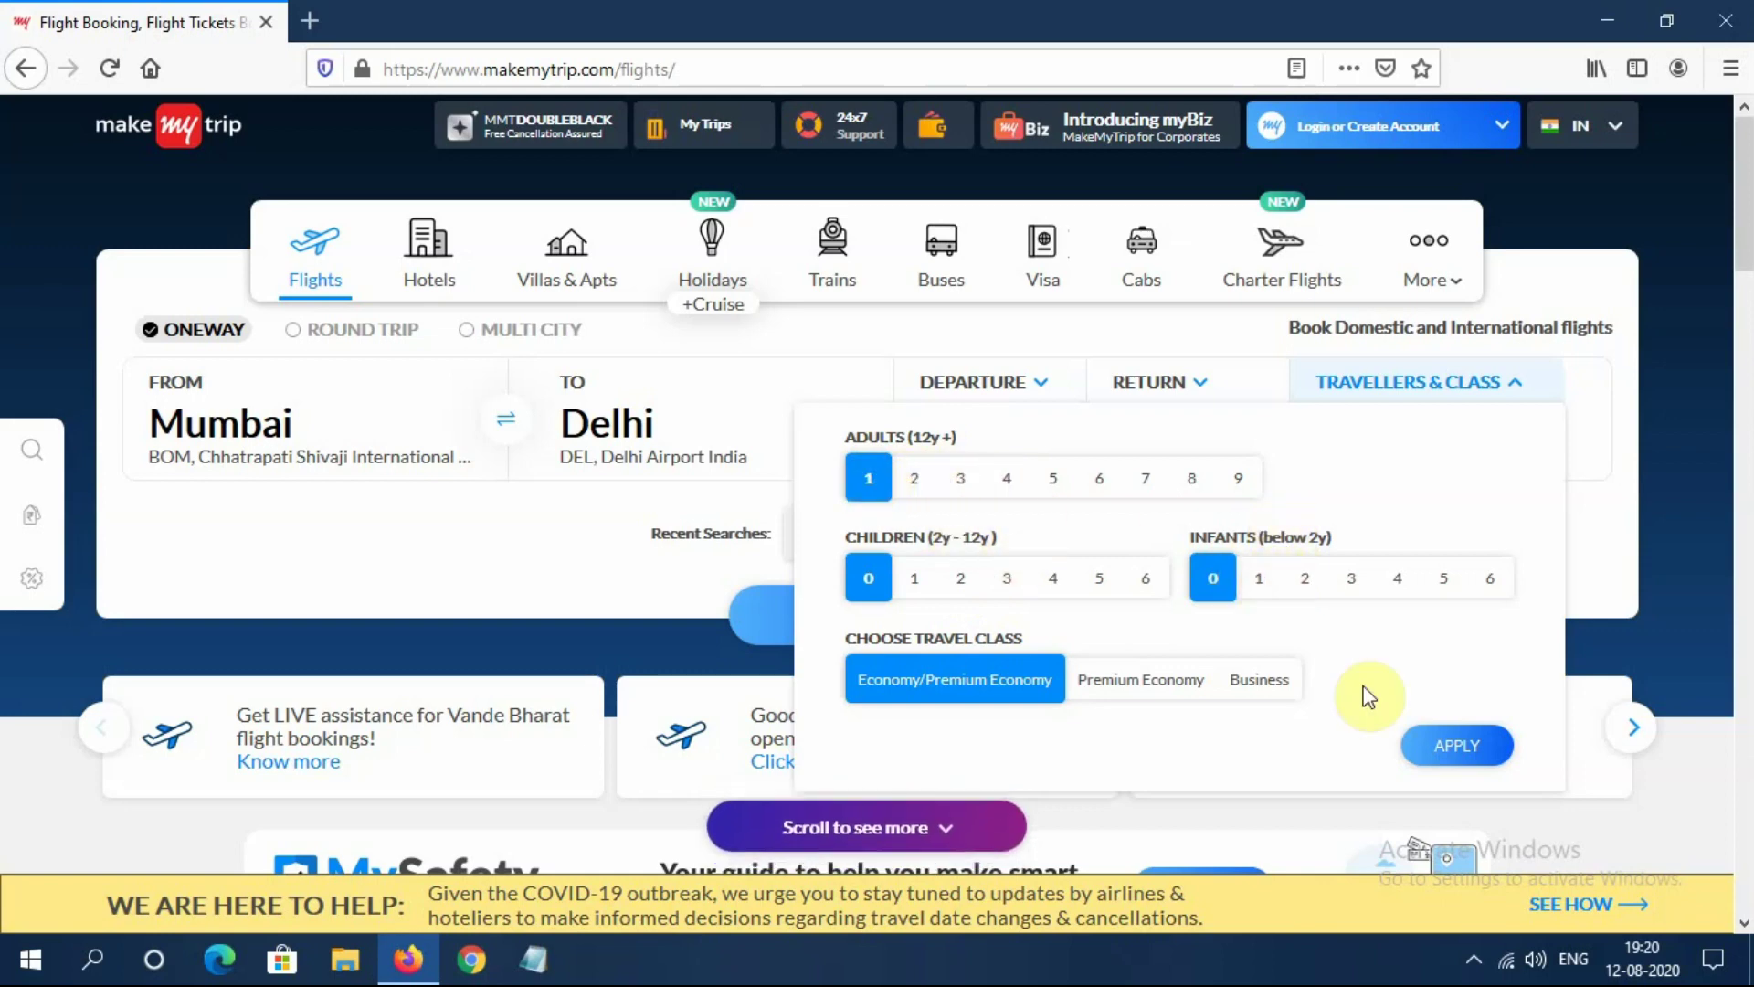
left_click(1456, 747)
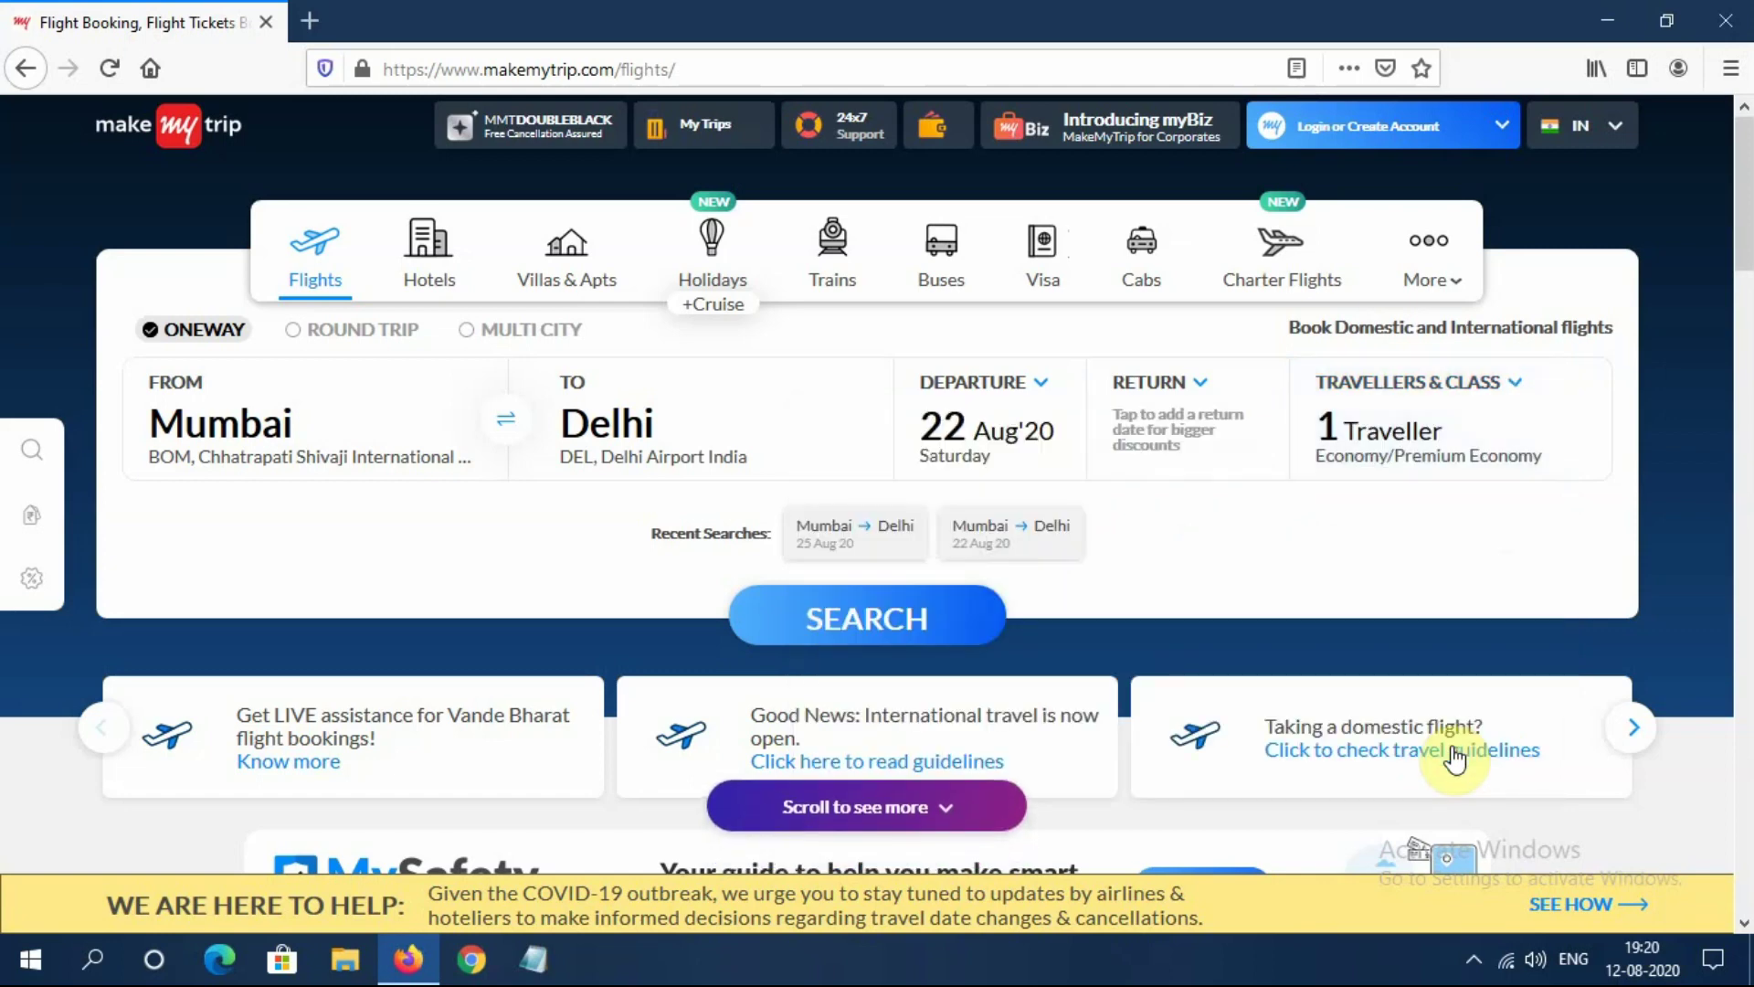
left_click(1431, 440)
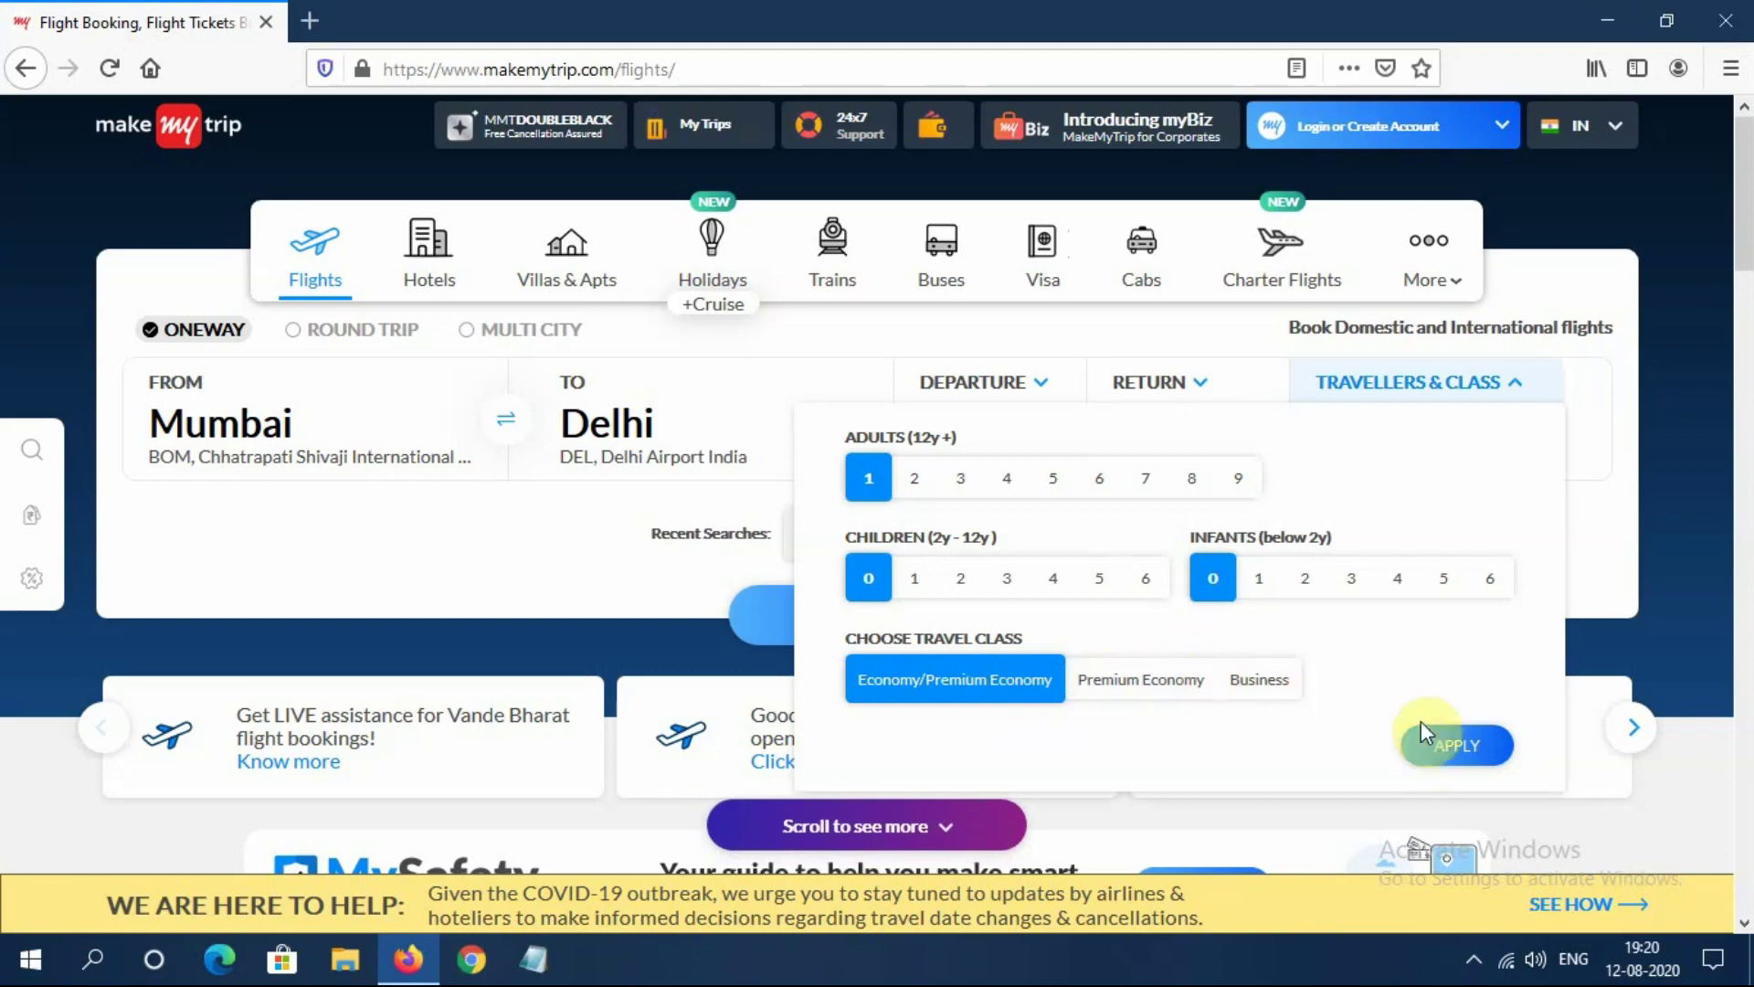
left_click(1453, 745)
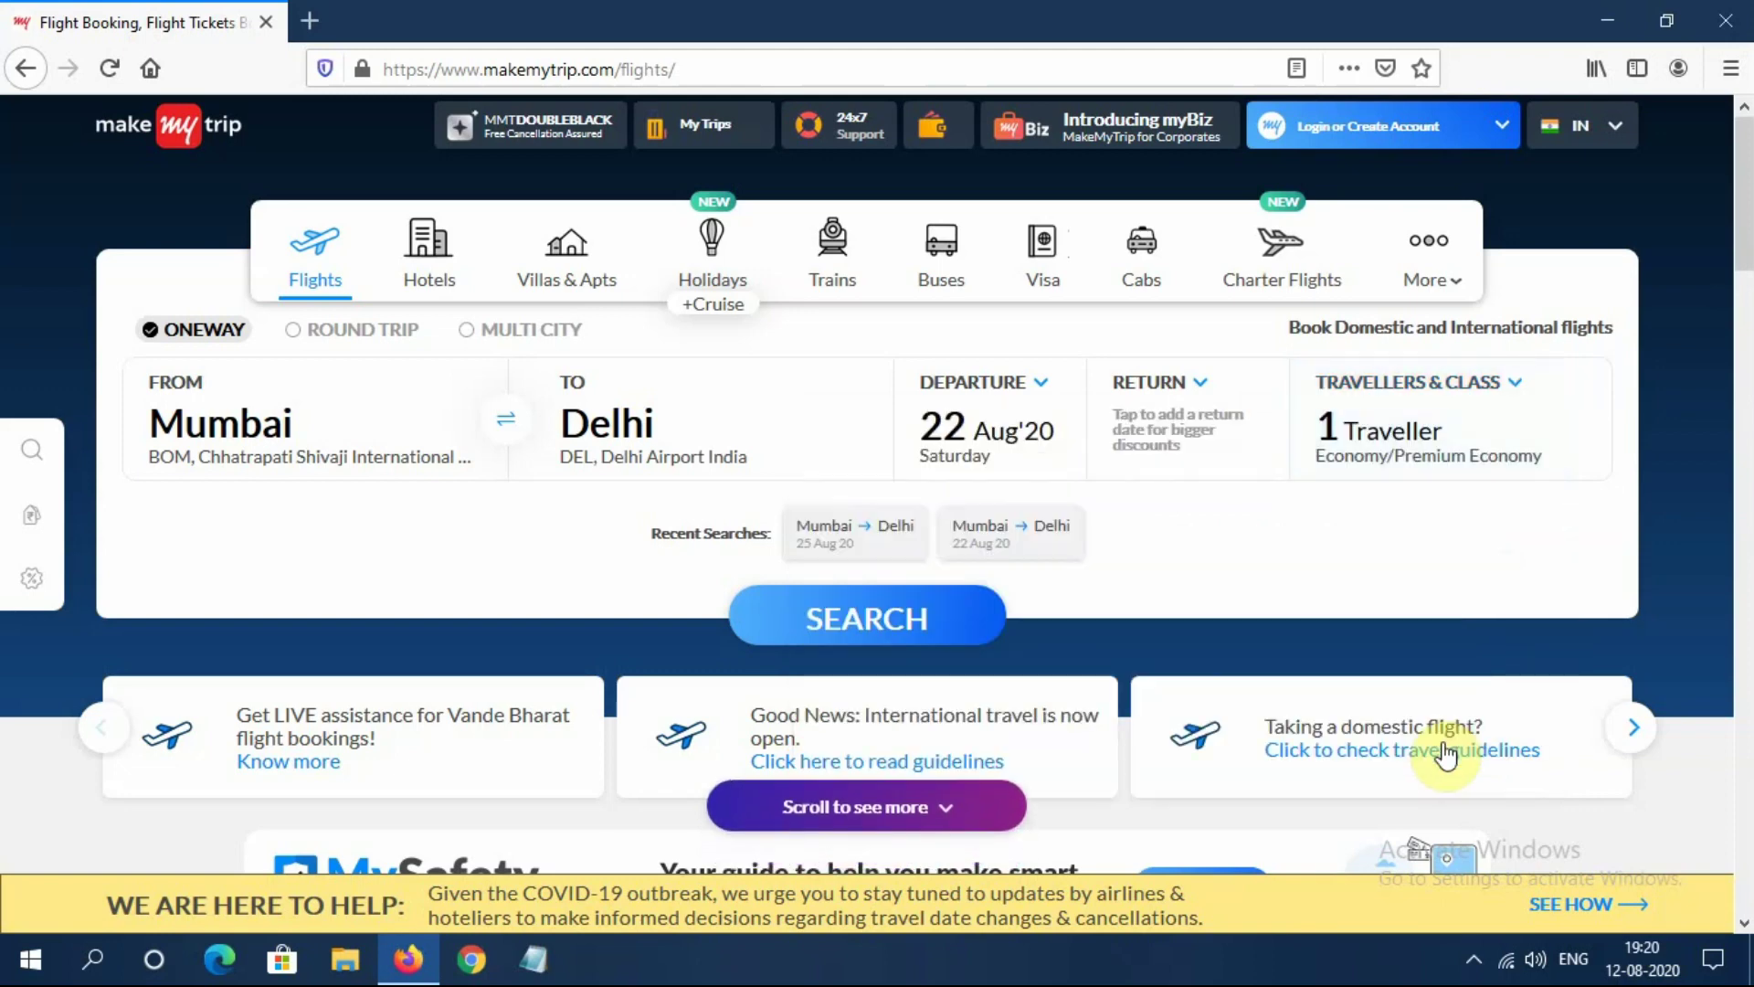
left_click(936, 620)
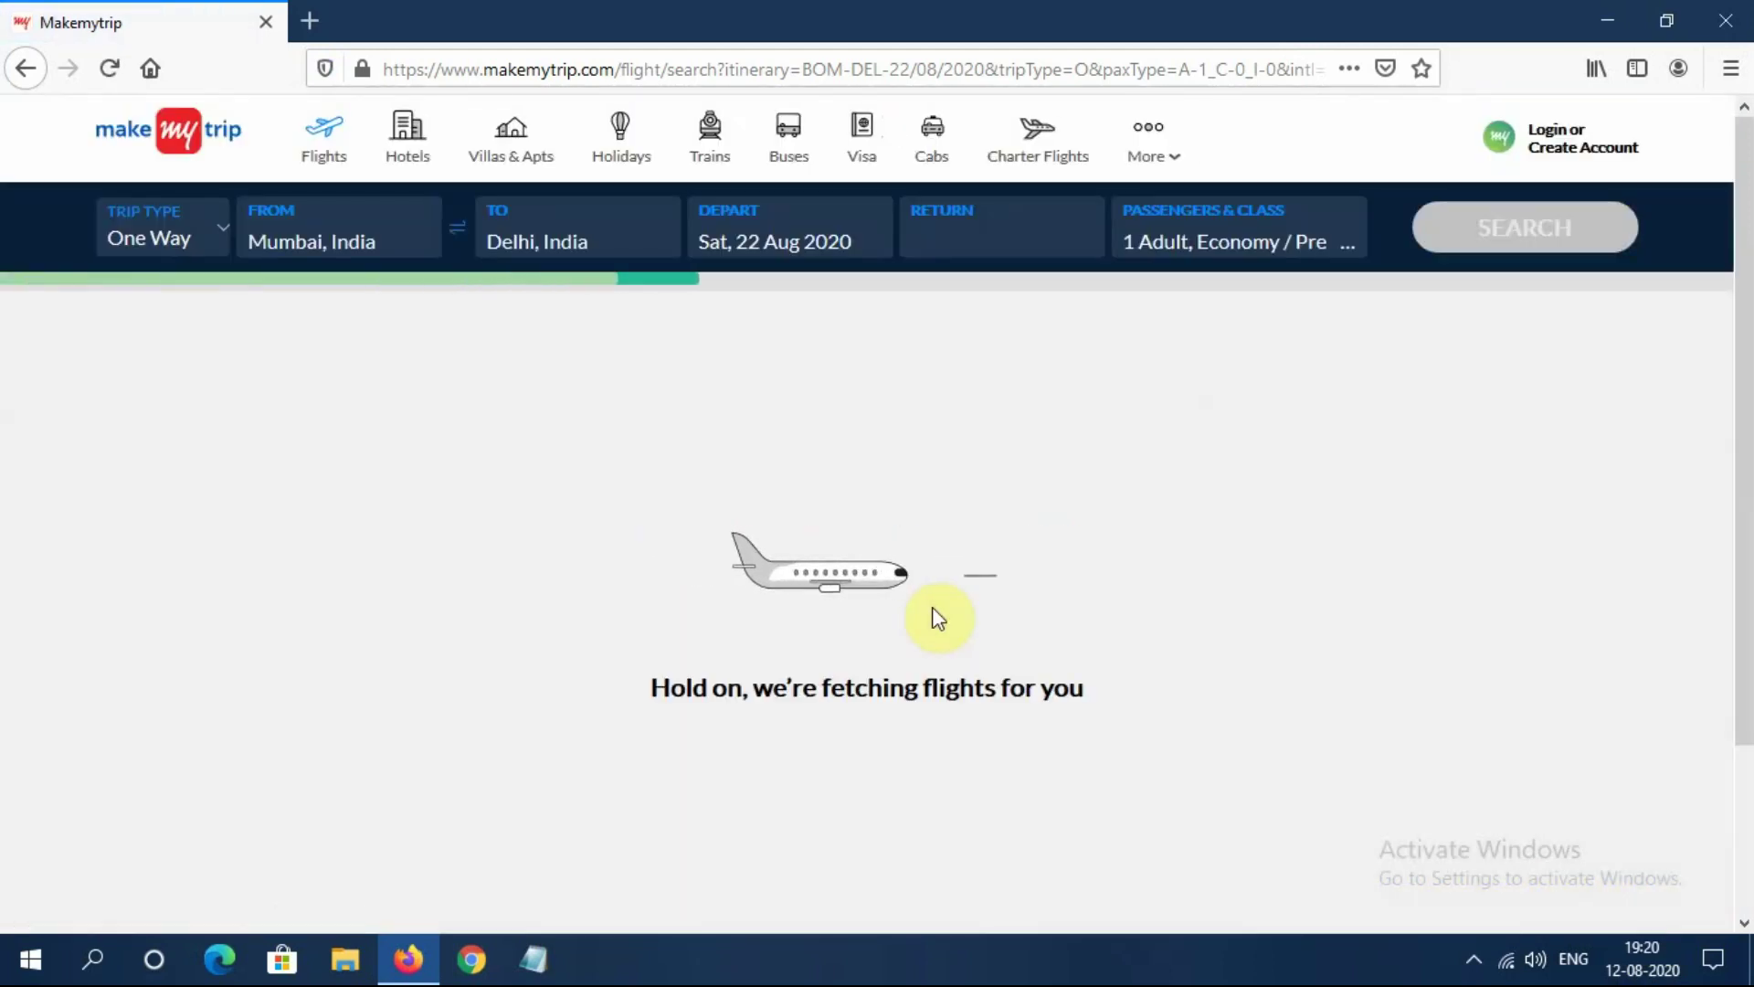
Look through the Mumbai to New Delhi flight list, comparing airlines, departure times, durations and prices.
scroll(939, 618, "down", 1)
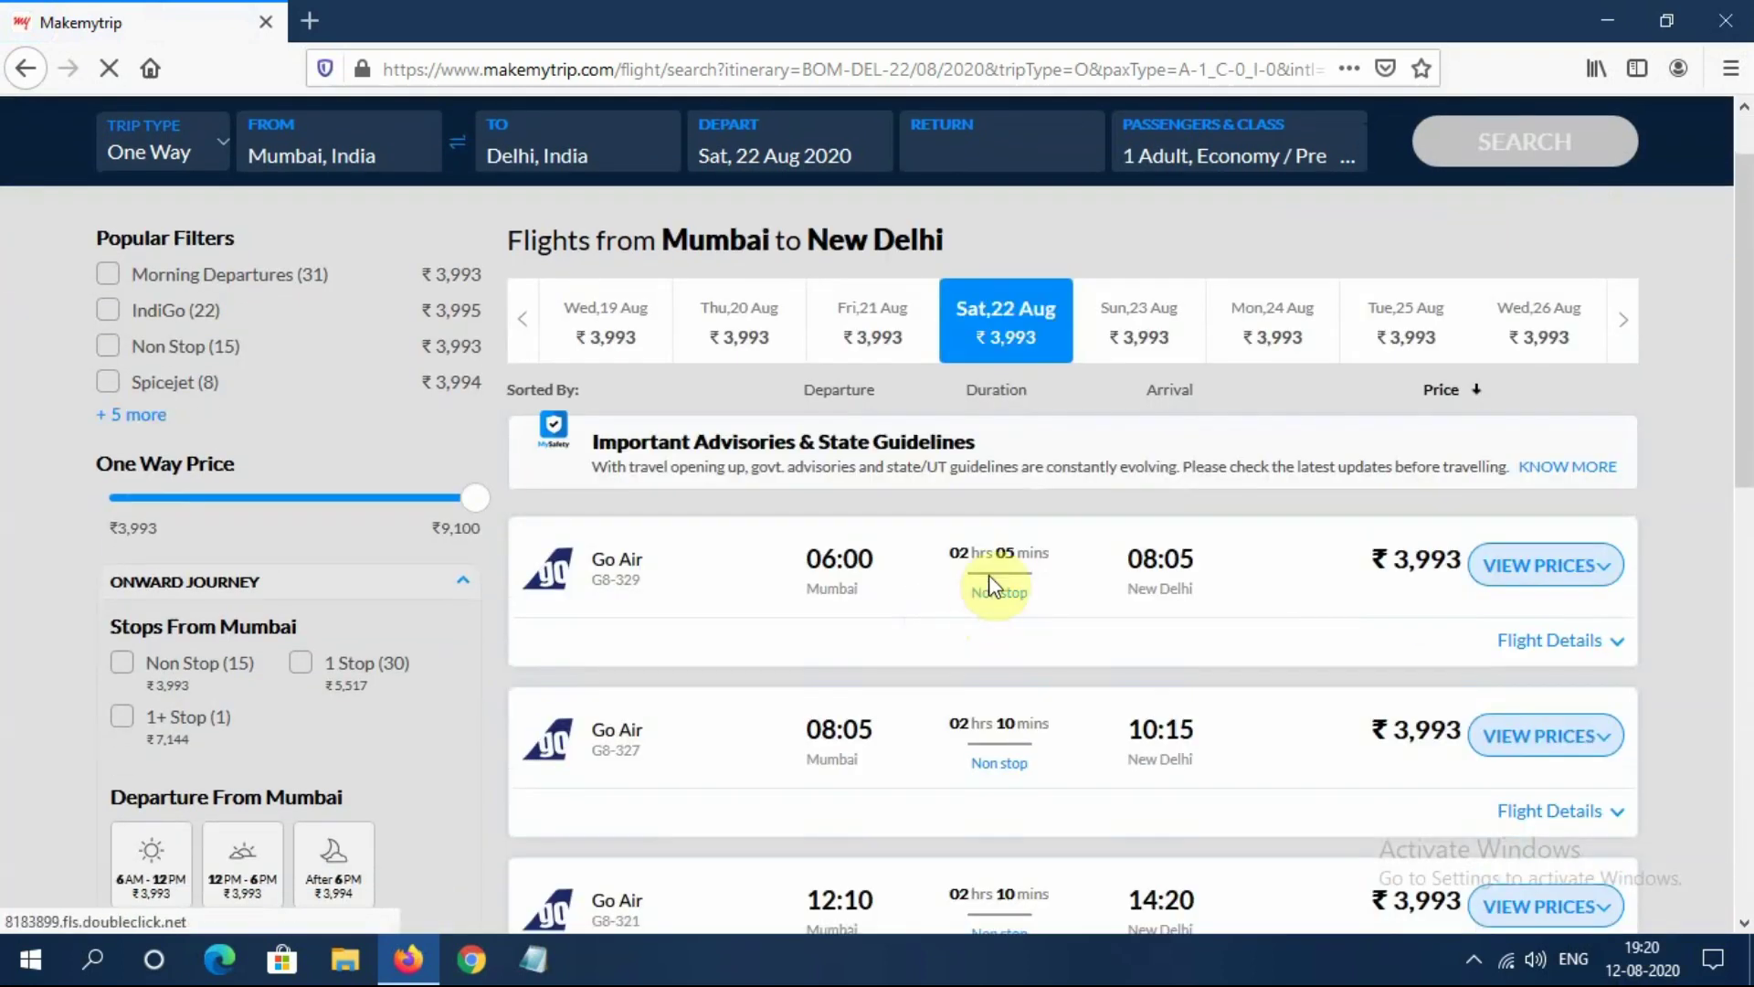
scroll(891, 581, "down", 1)
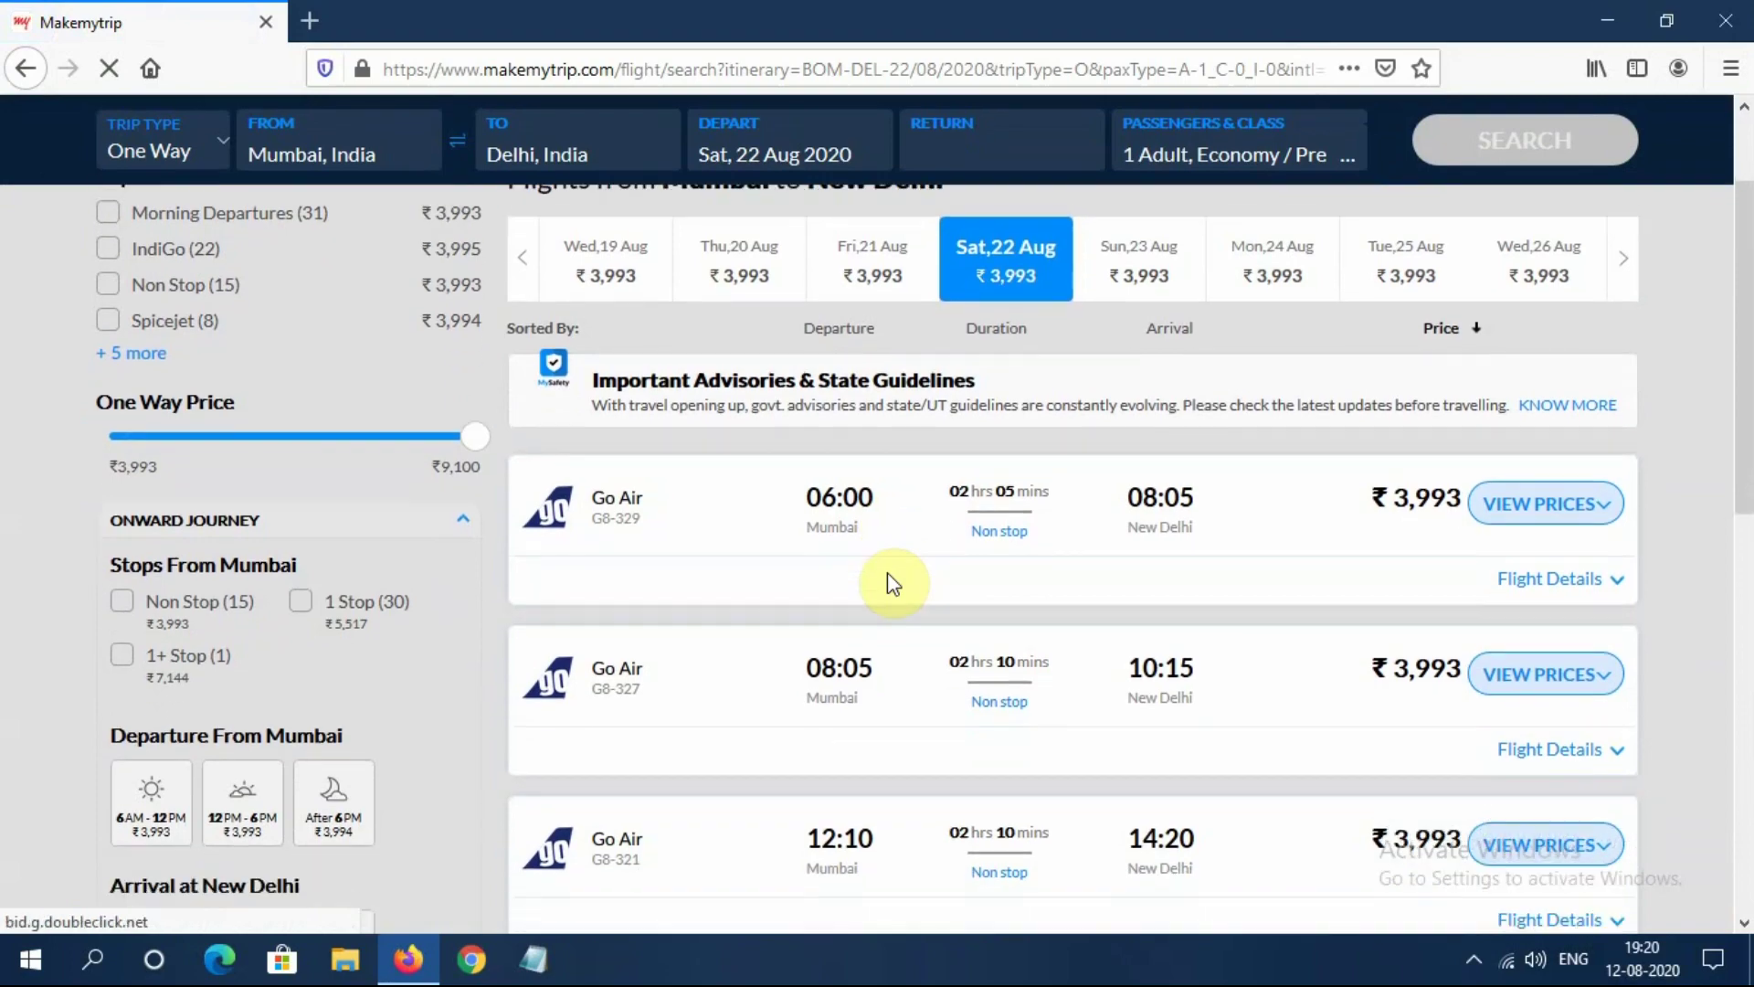
scroll(804, 506, "down", 5)
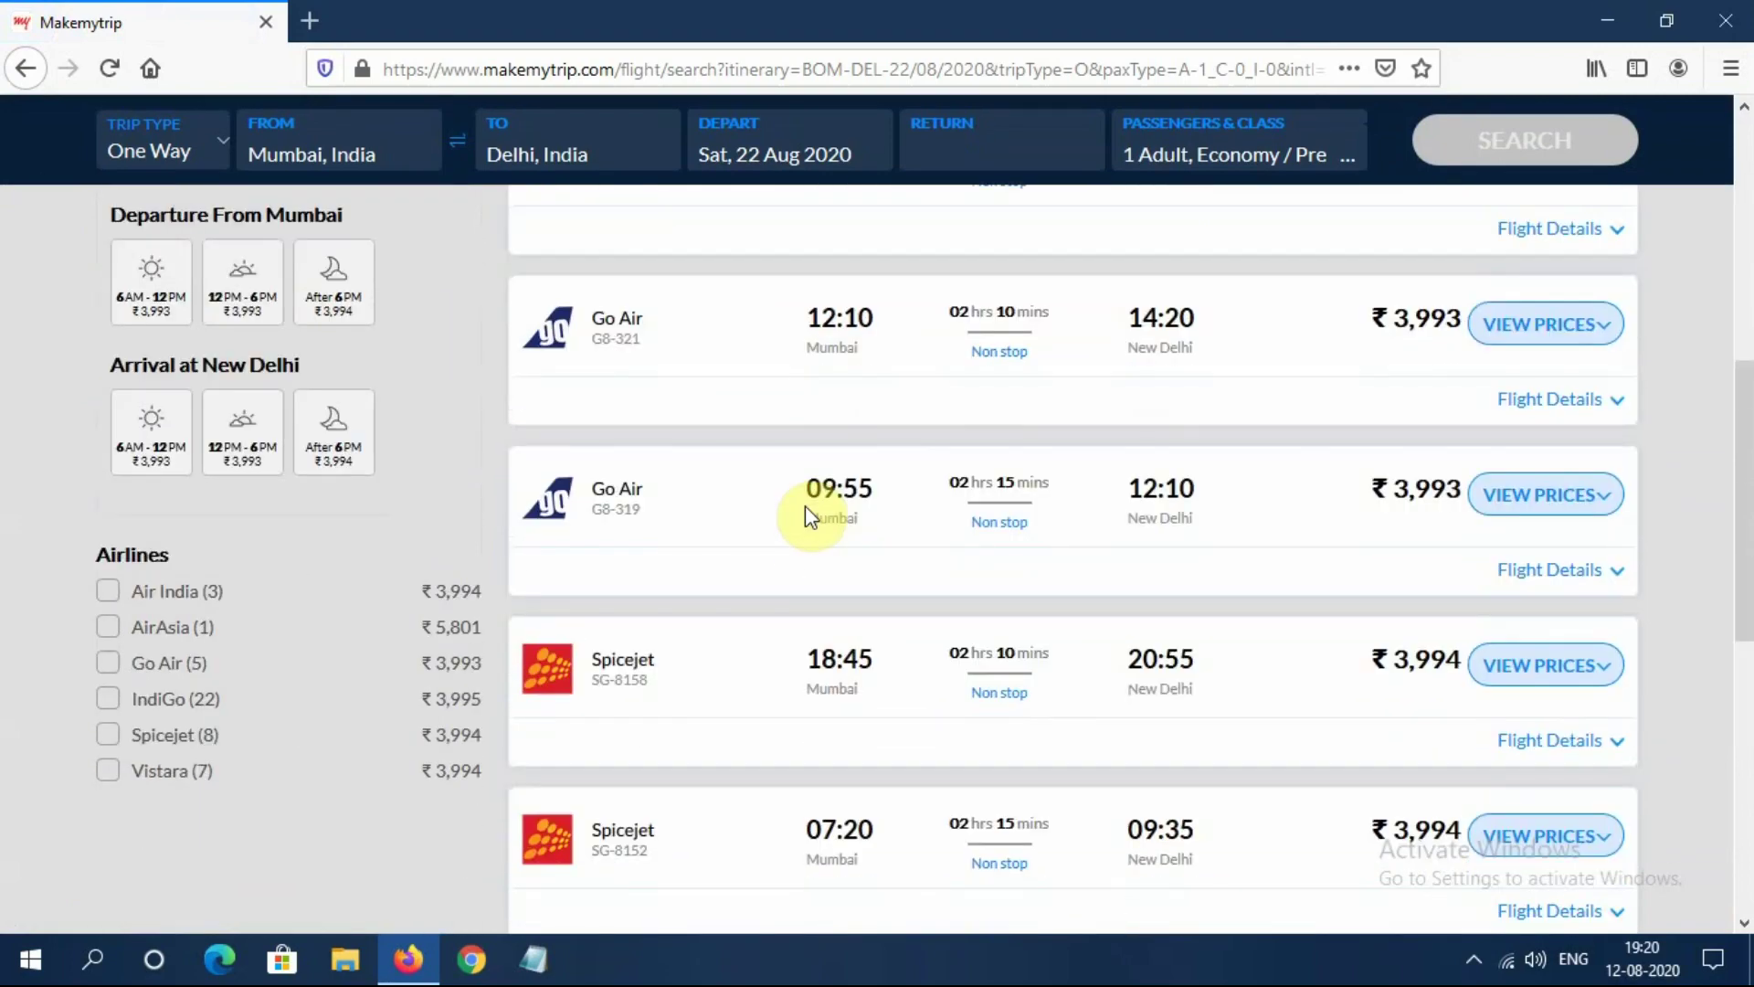
scroll(804, 506, "down", 6)
scroll(804, 516, "down", 3)
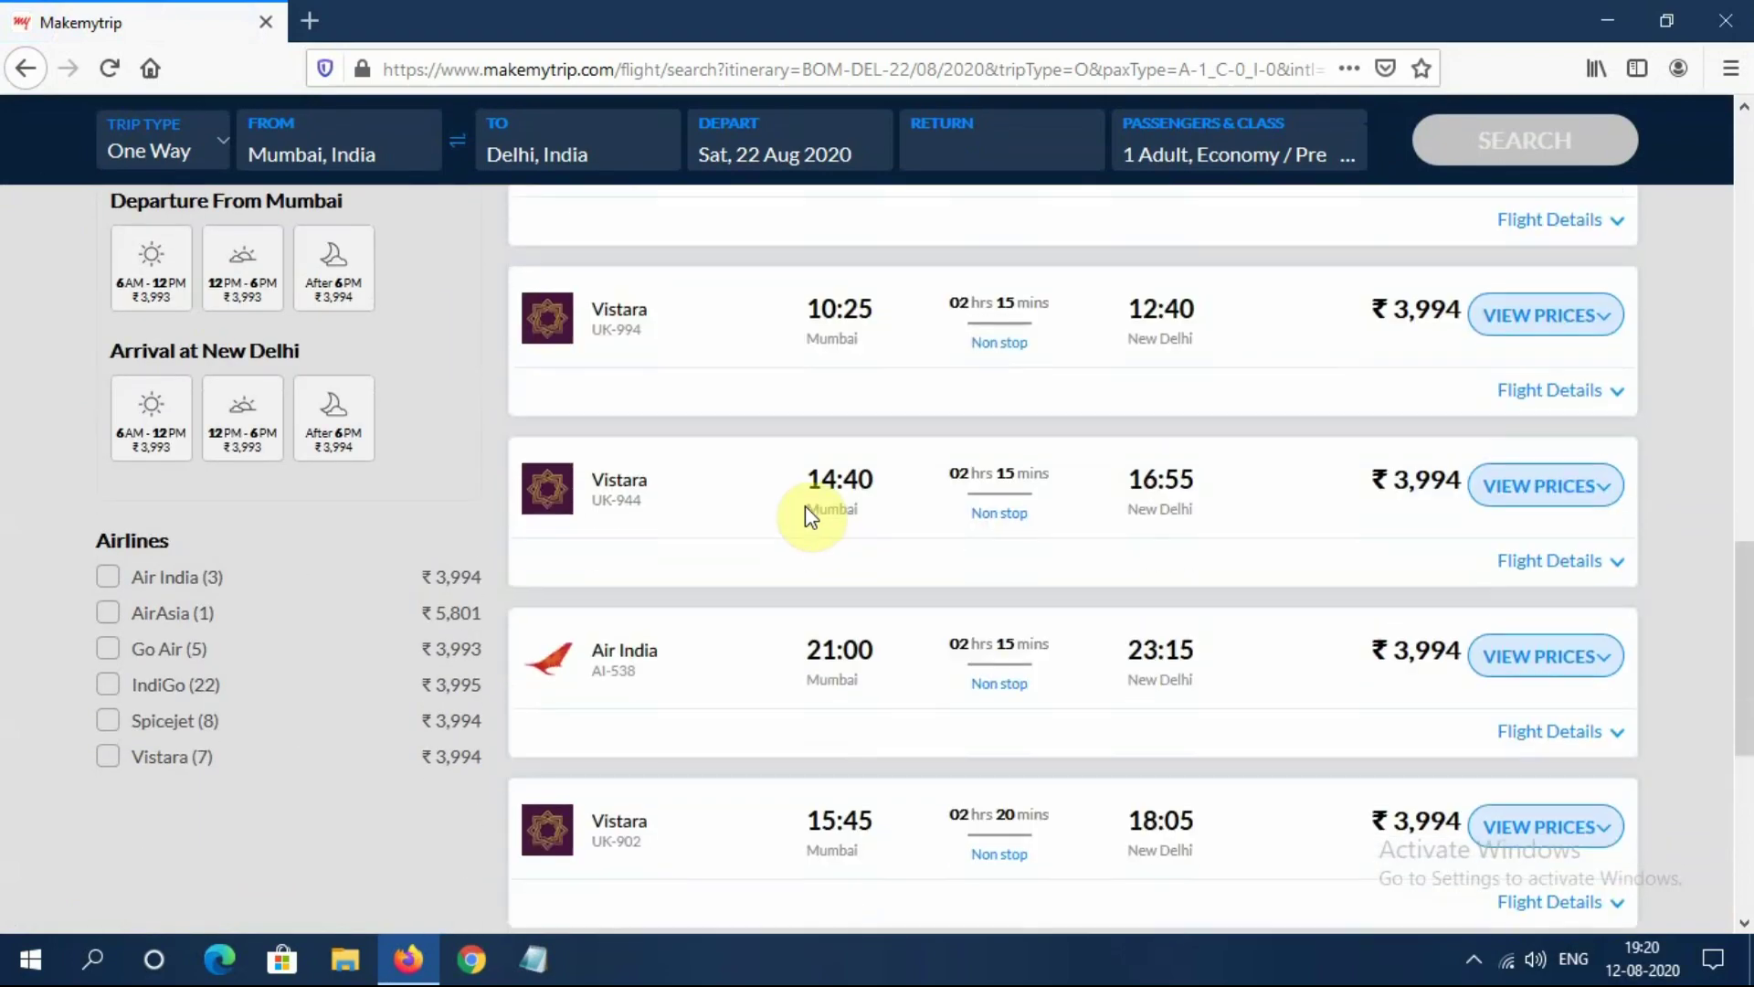
scroll(804, 516, "down", 5)
scroll(806, 513, "down", 6)
scroll(804, 506, "up", 20)
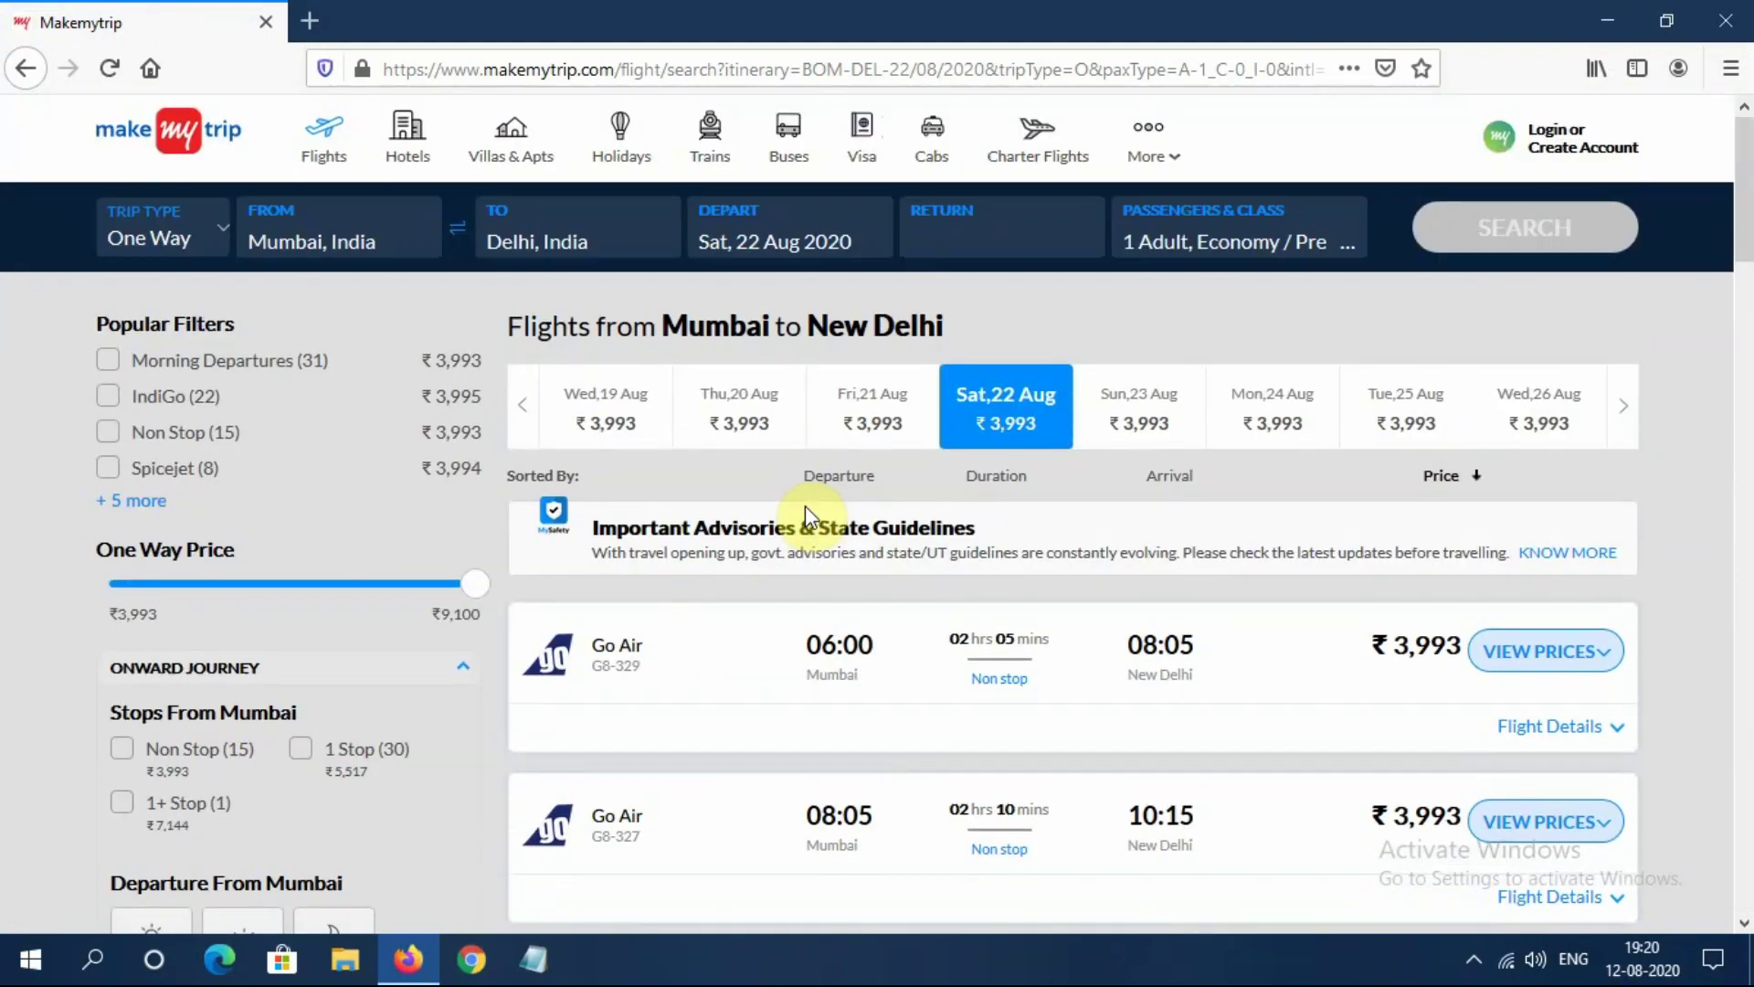
scroll(804, 506, "down", 2)
scroll(804, 506, "down", 1)
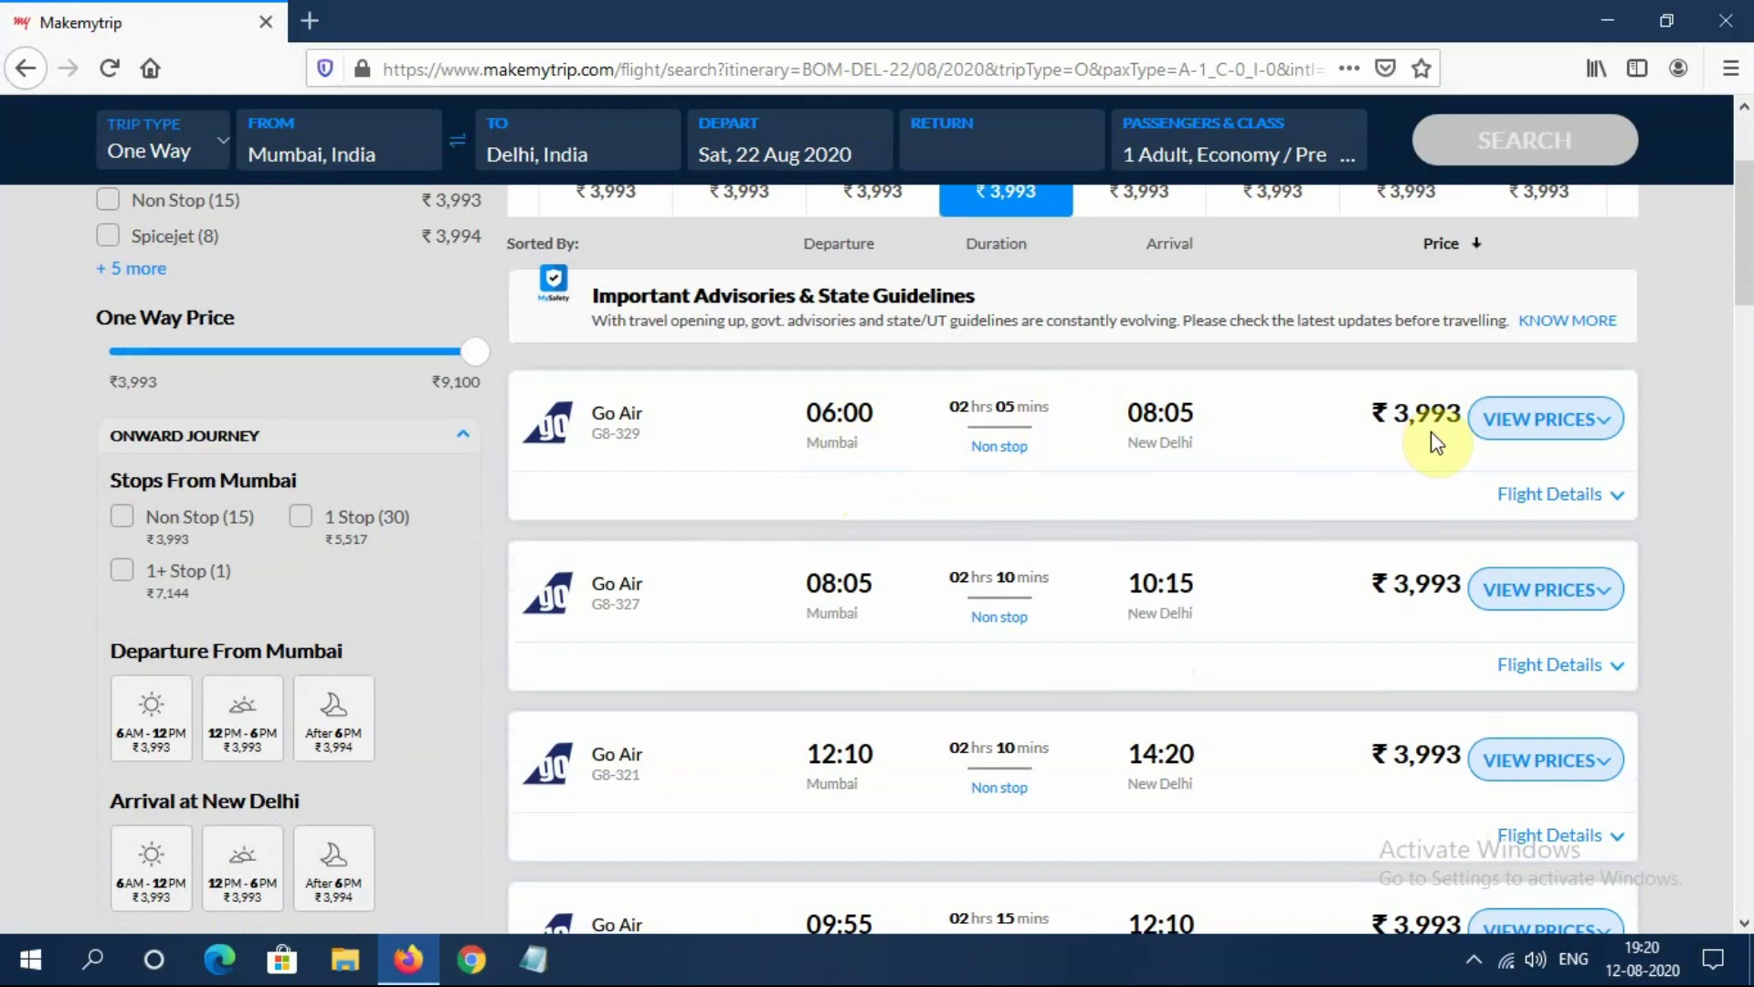
Show the fares for the 06:00 Go Air G8-329 flight and choose to book the GoSmart fare.
left_click(1528, 432)
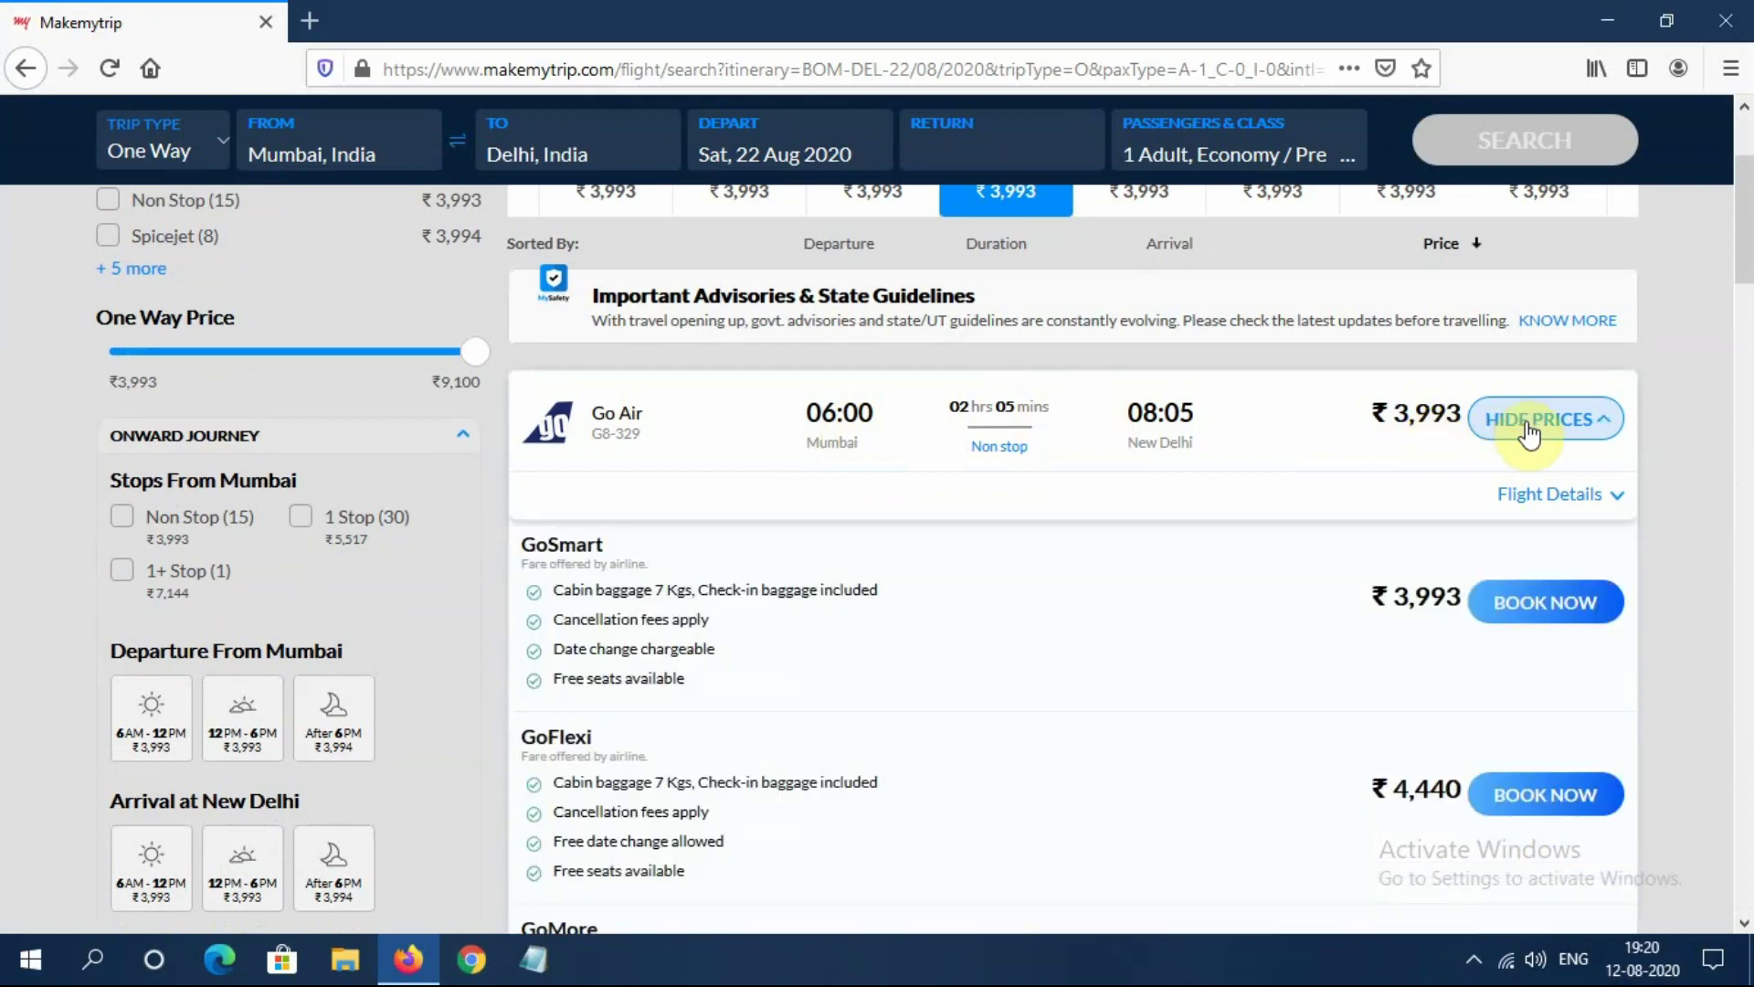
scroll(1197, 544, "down", 1)
scroll(1200, 546, "down", 1)
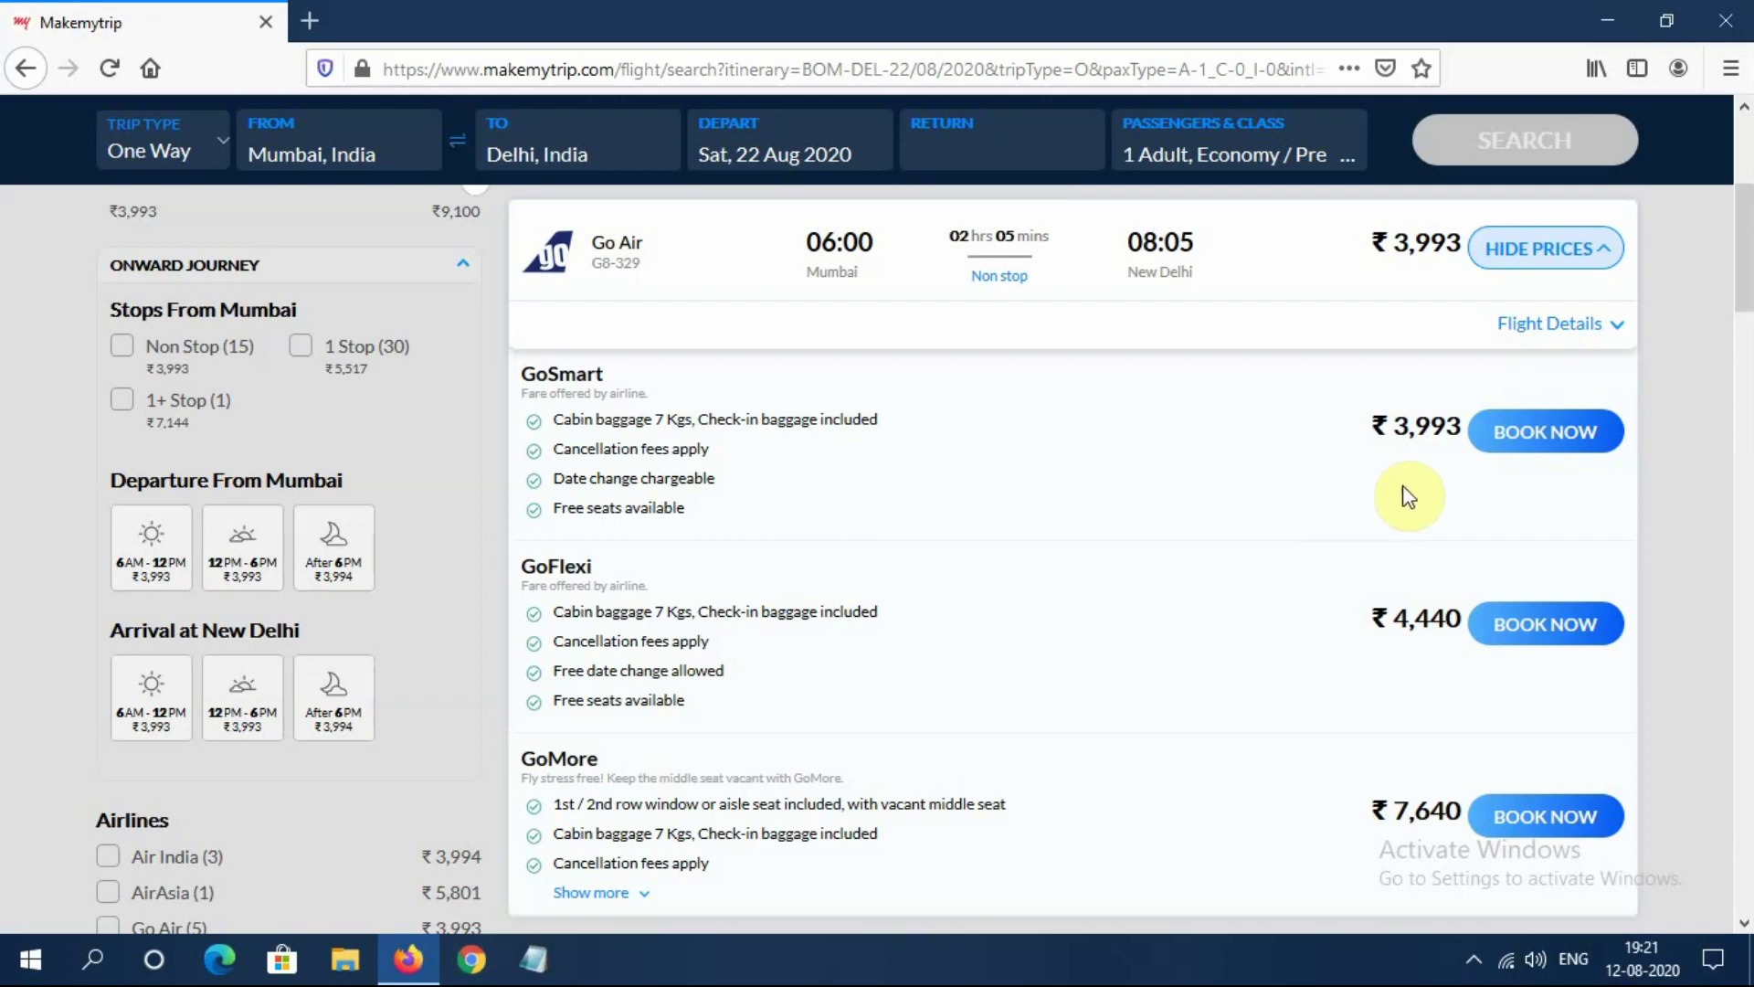
left_click(1520, 455)
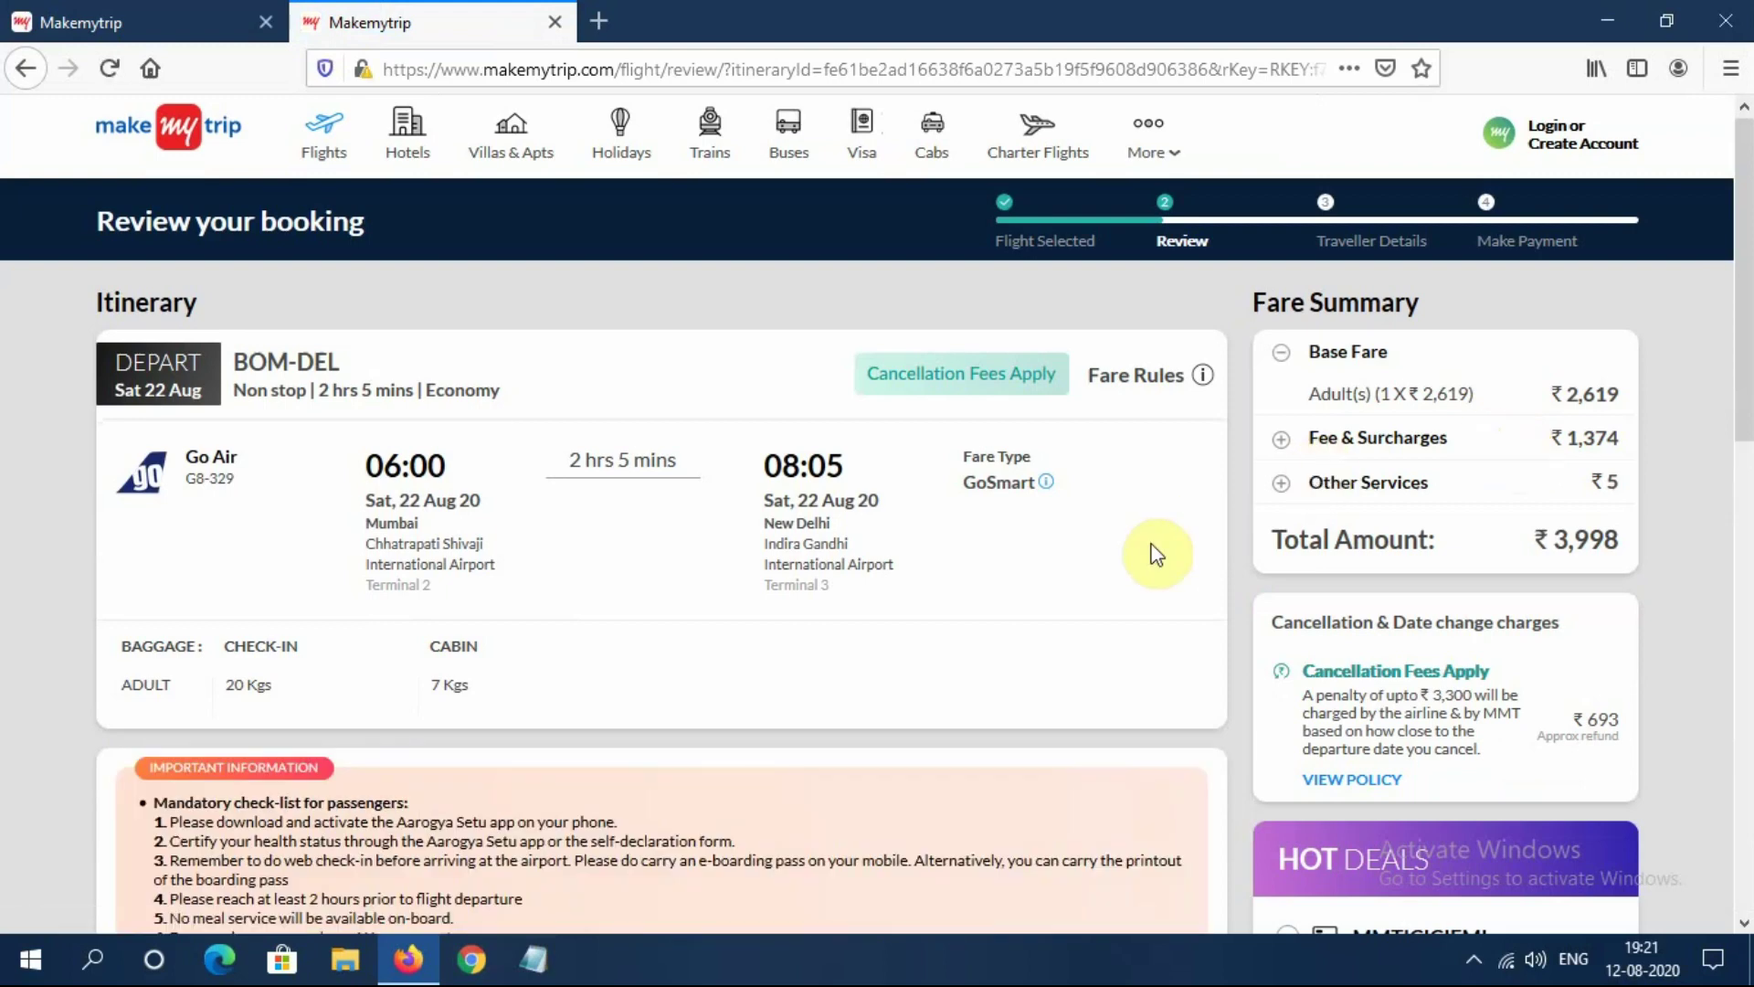
Review the itinerary, fare summary, passenger information and the full list of trip insurance benefits.
scroll(1148, 545, "down", 1)
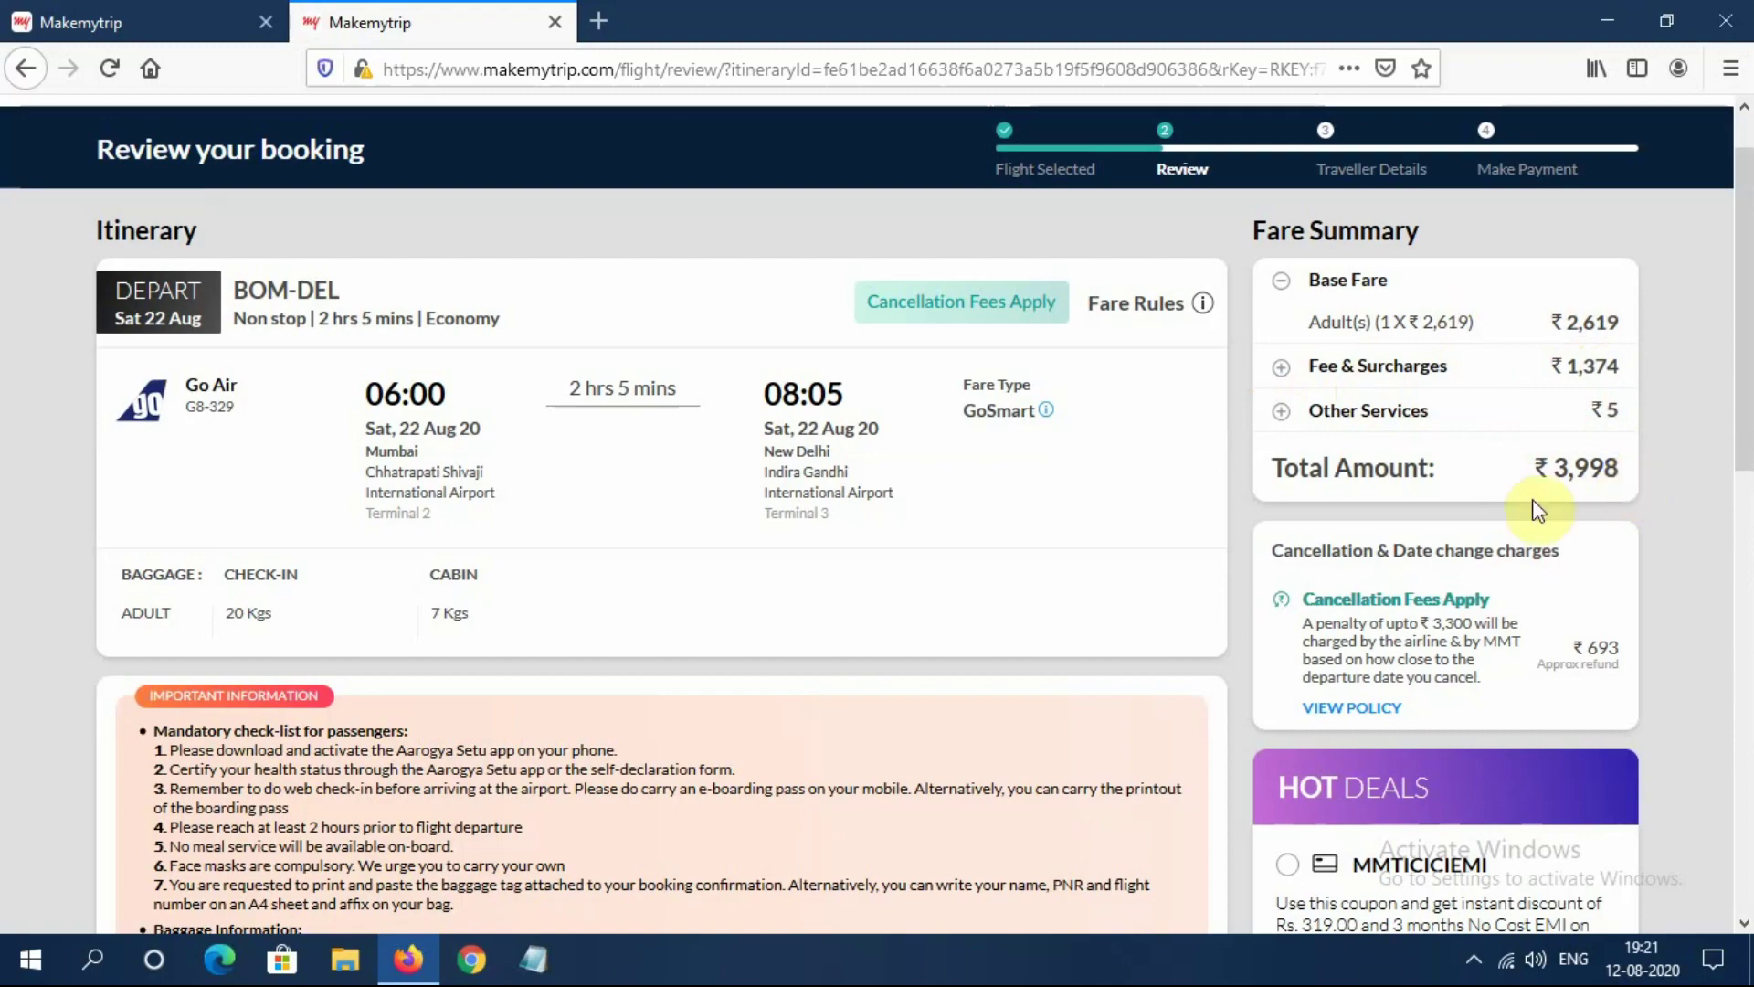
scroll(959, 654, "down", 2)
scroll(960, 654, "down", 5)
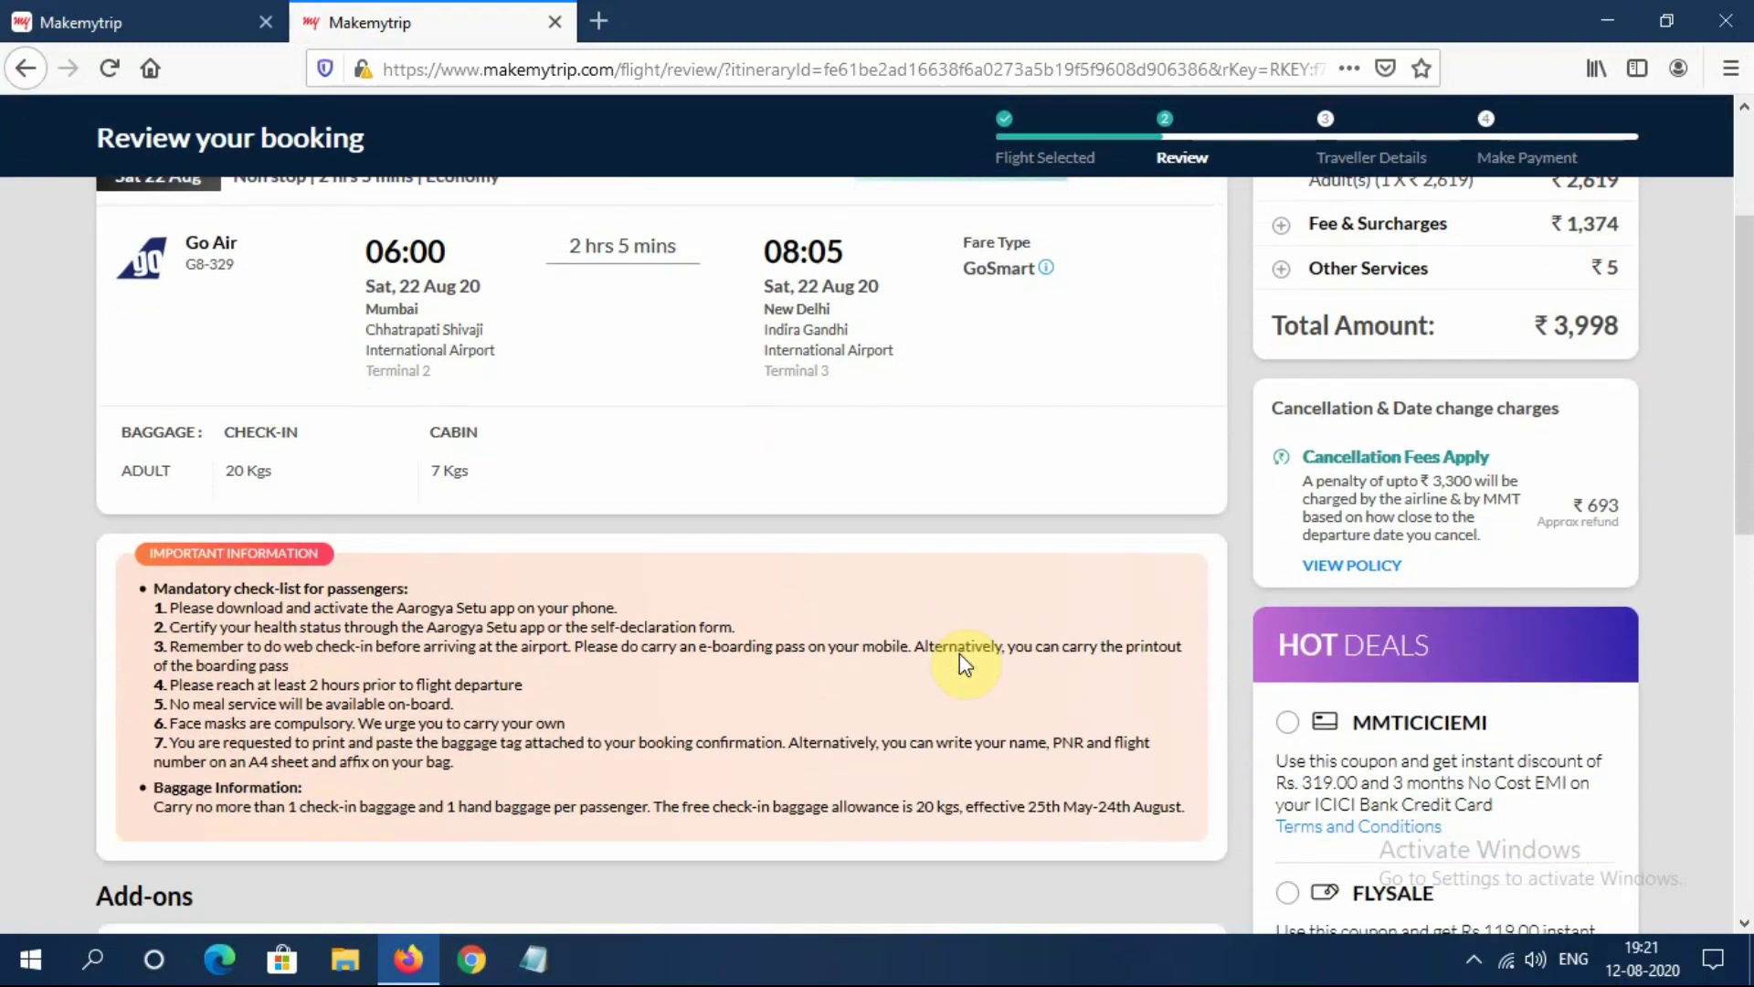
scroll(962, 667, "down", 3)
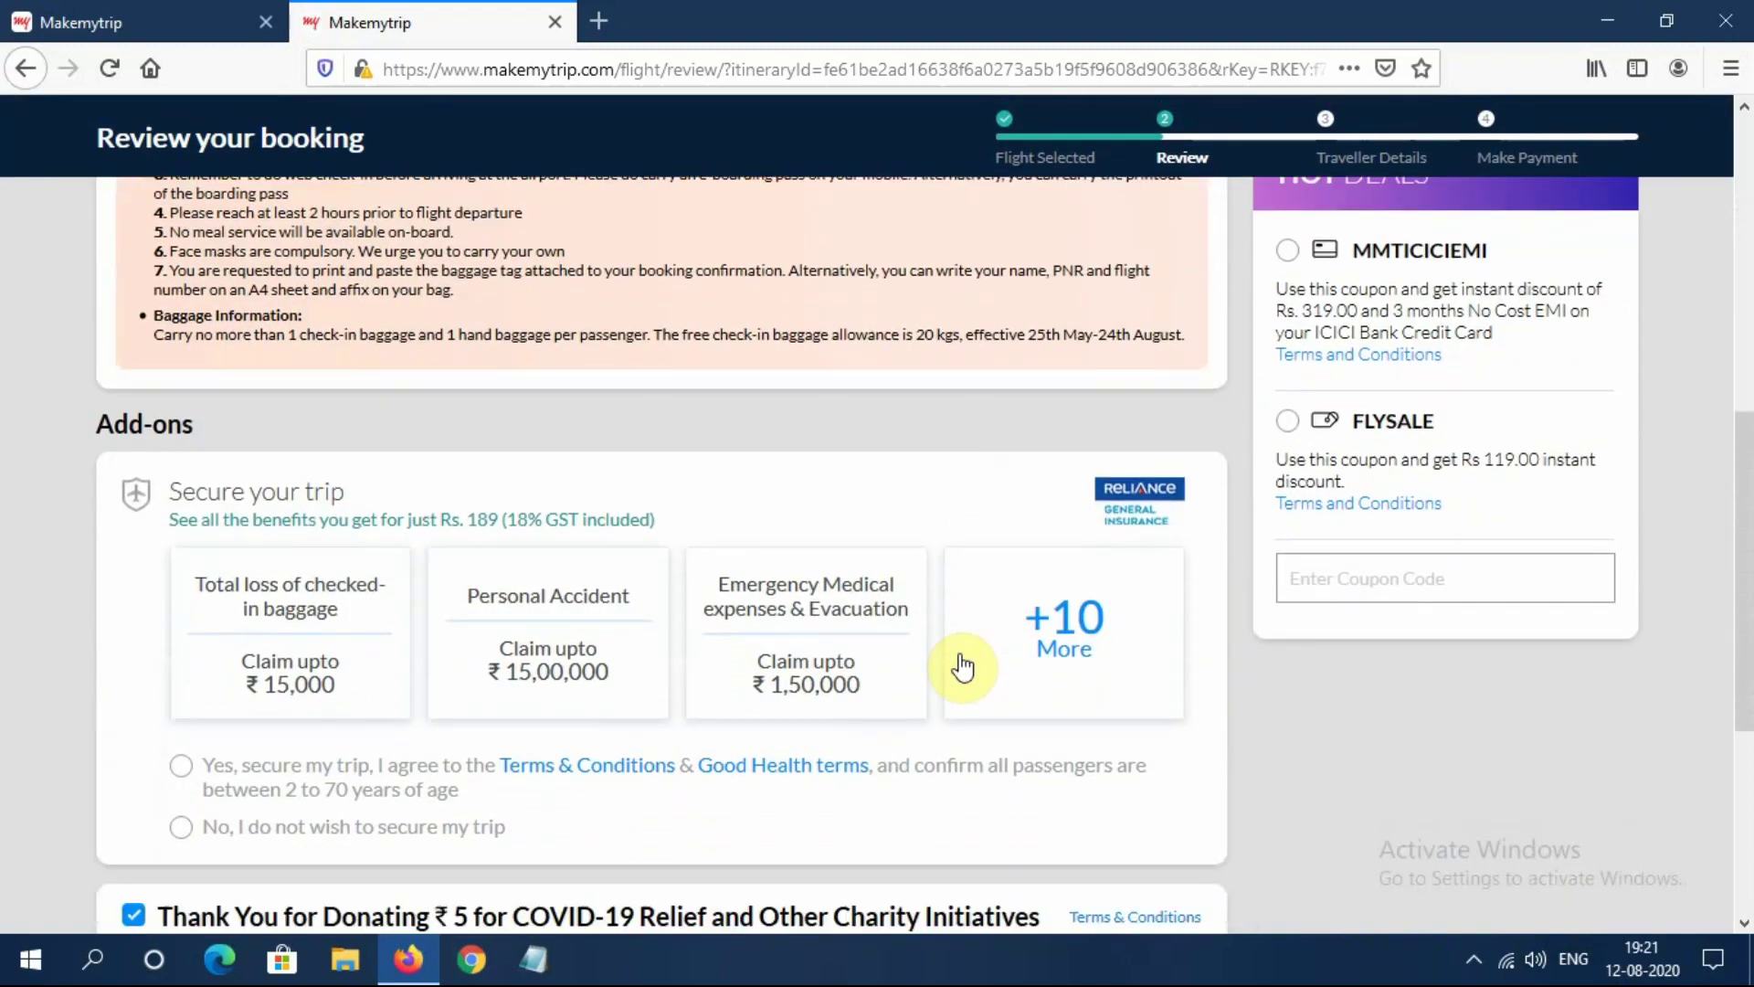
left_click(1024, 553)
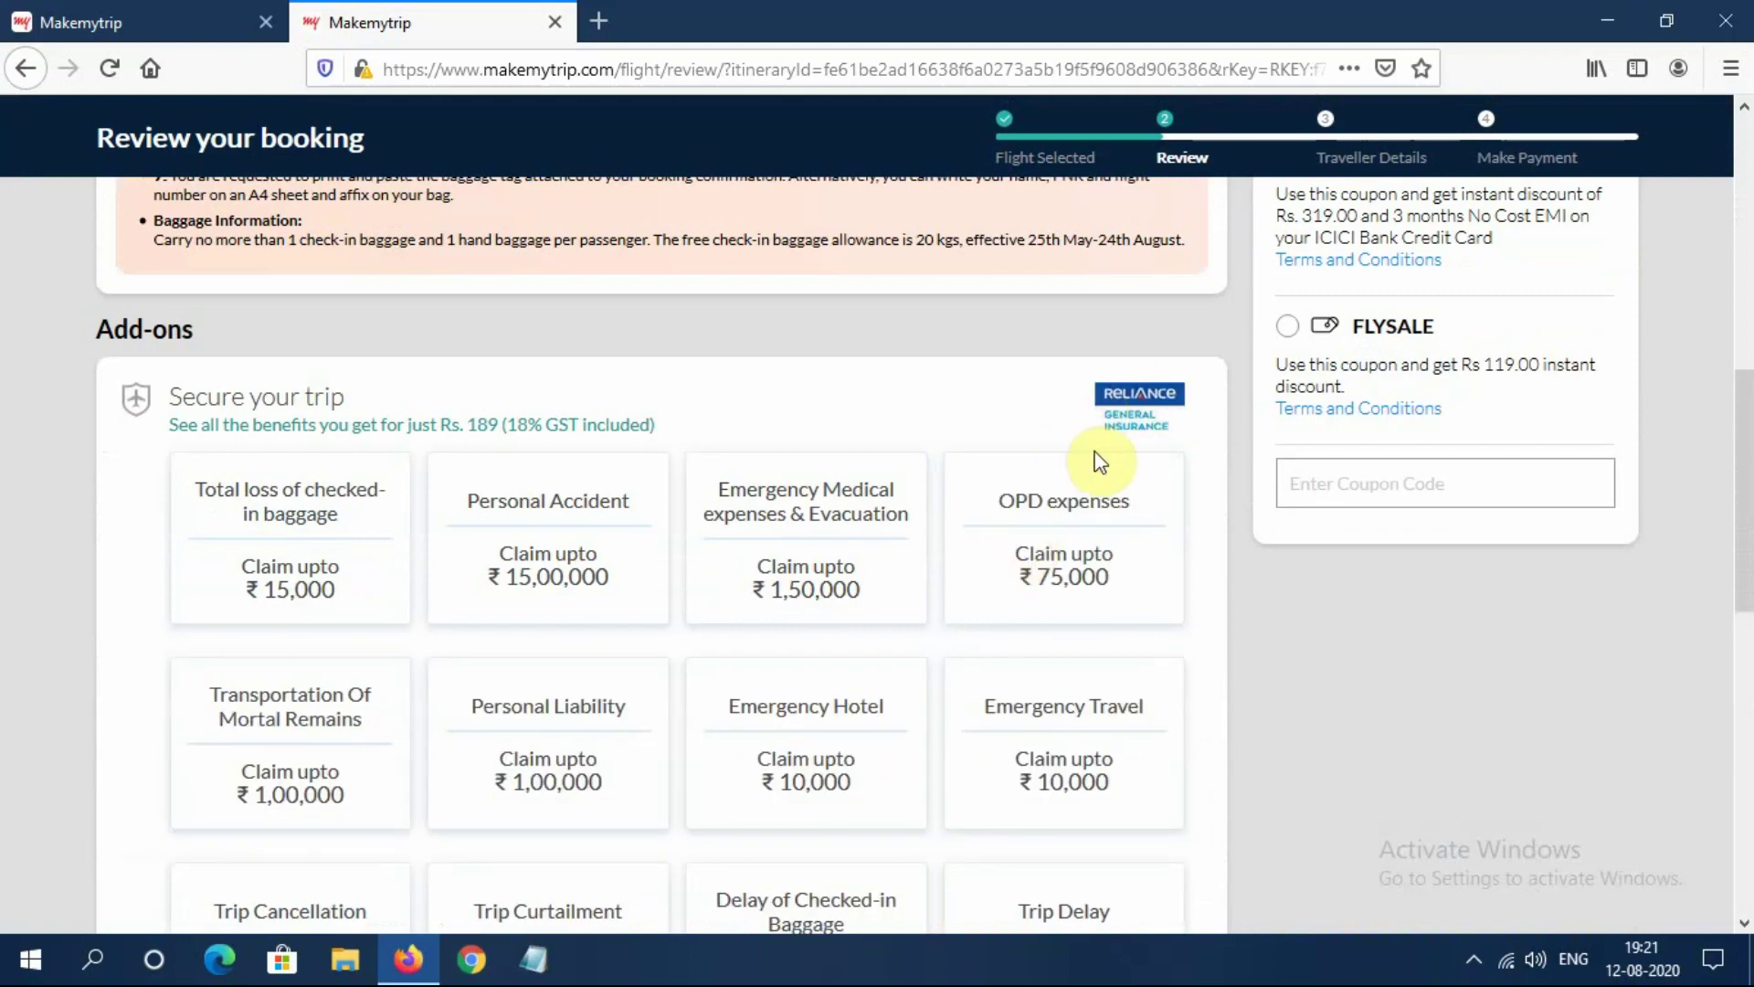
scroll(724, 539, "down", 2)
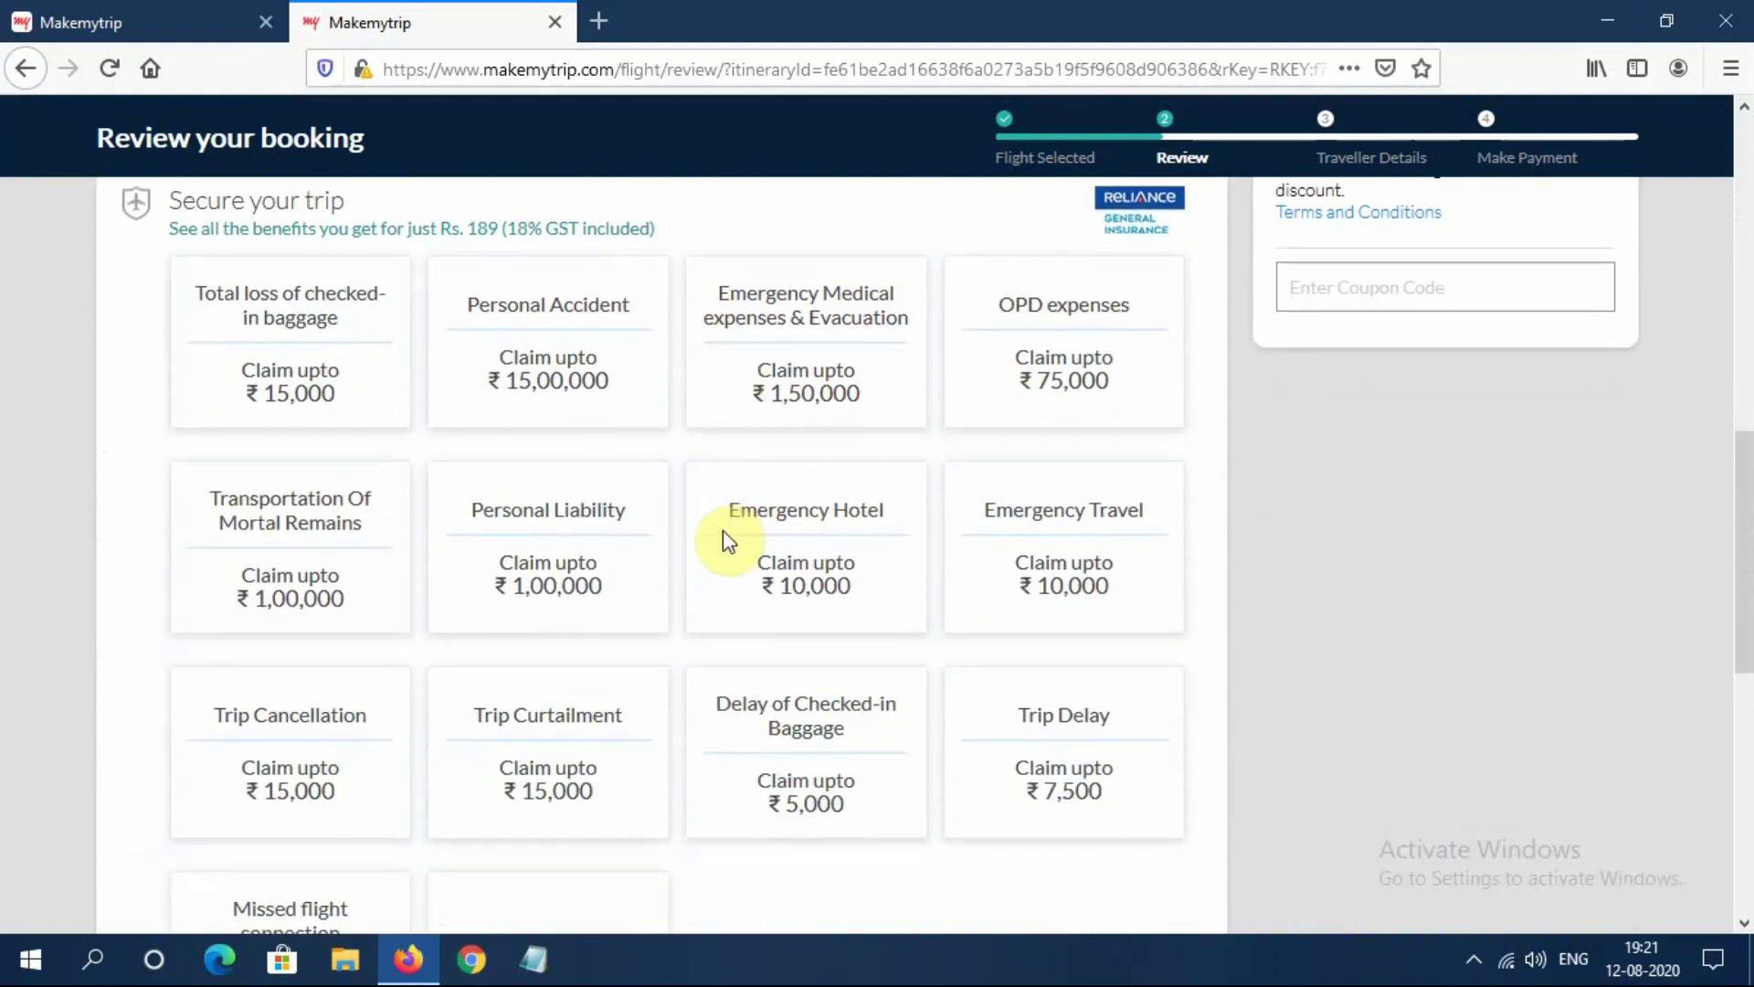
scroll(725, 539, "down", 6)
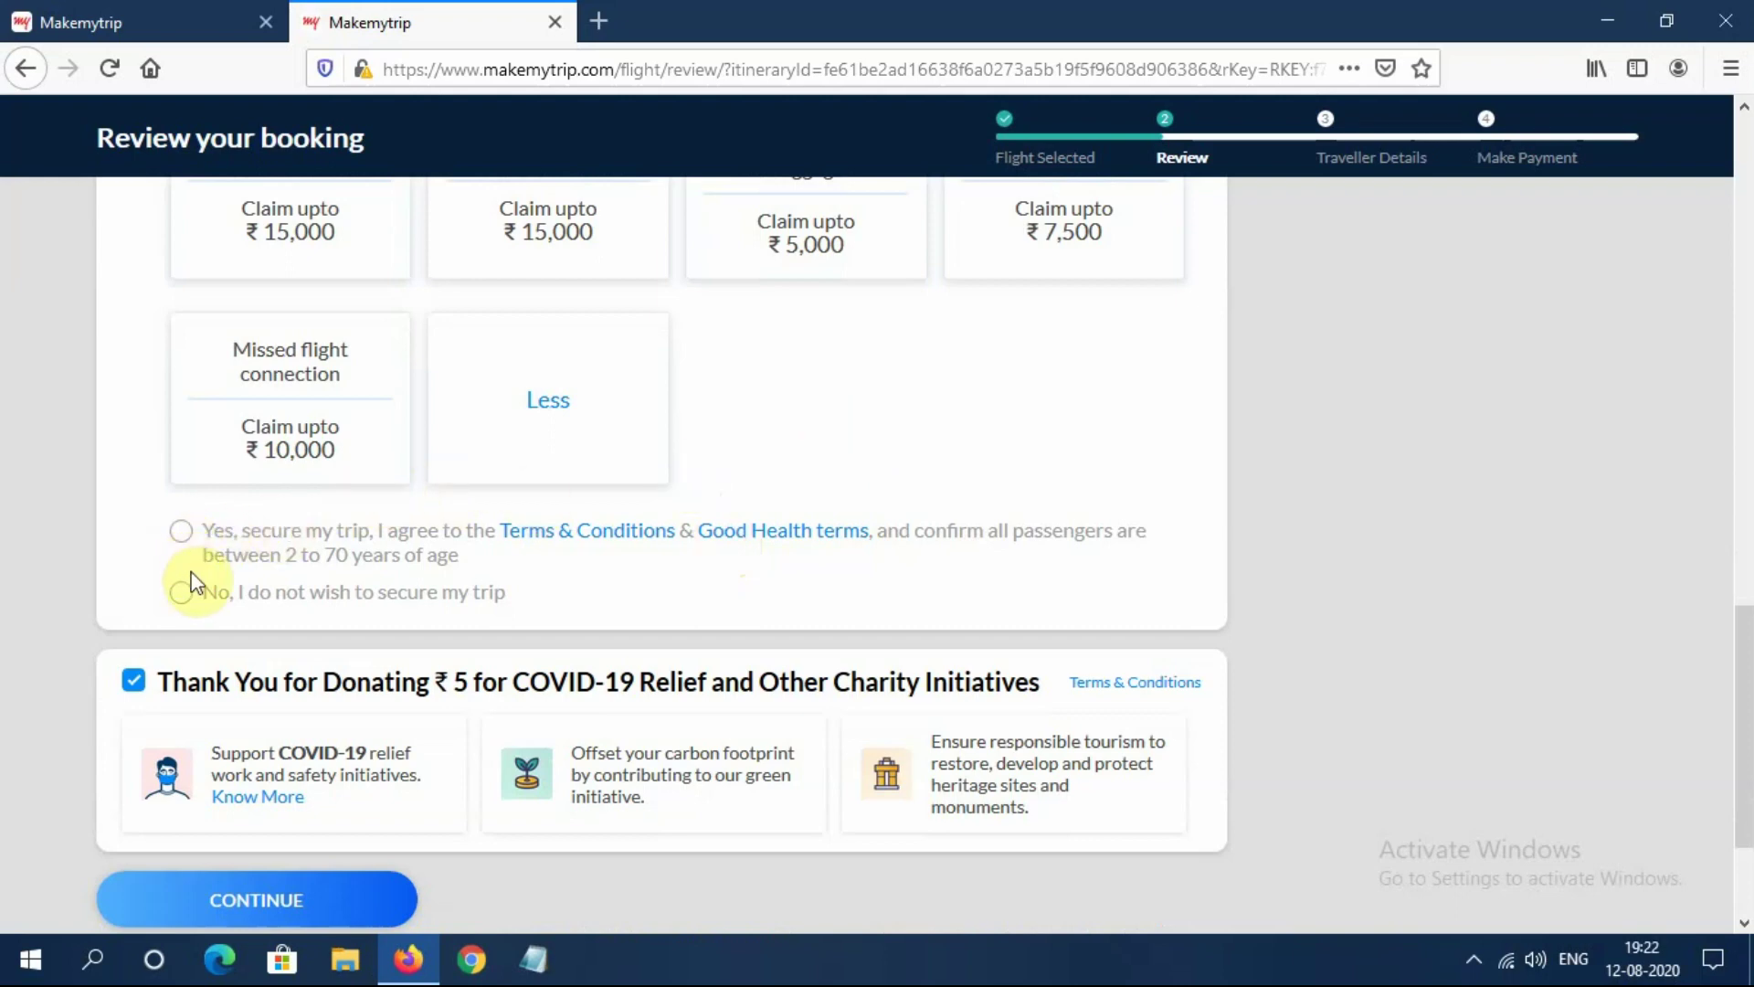
Decline the trip insurance while keeping the ₹5 charity donation selected, and continue to the traveller details.
left_click(182, 593)
scroll(338, 616, "down", 2)
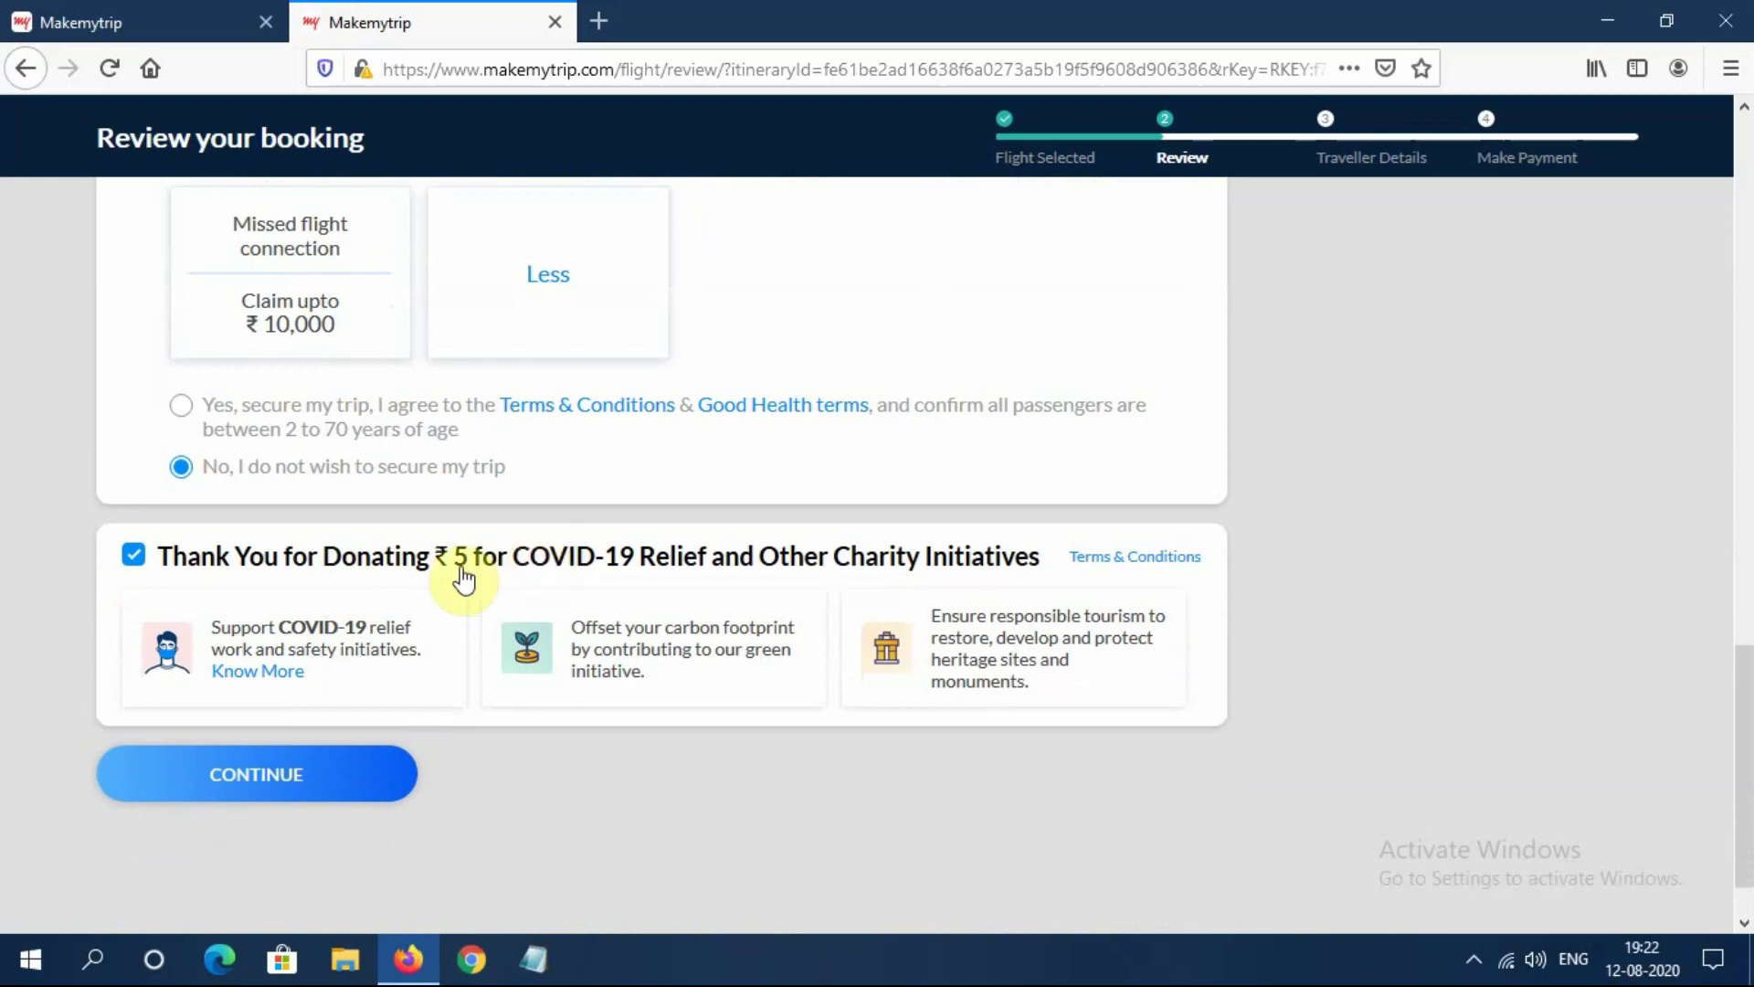
left_click(133, 558)
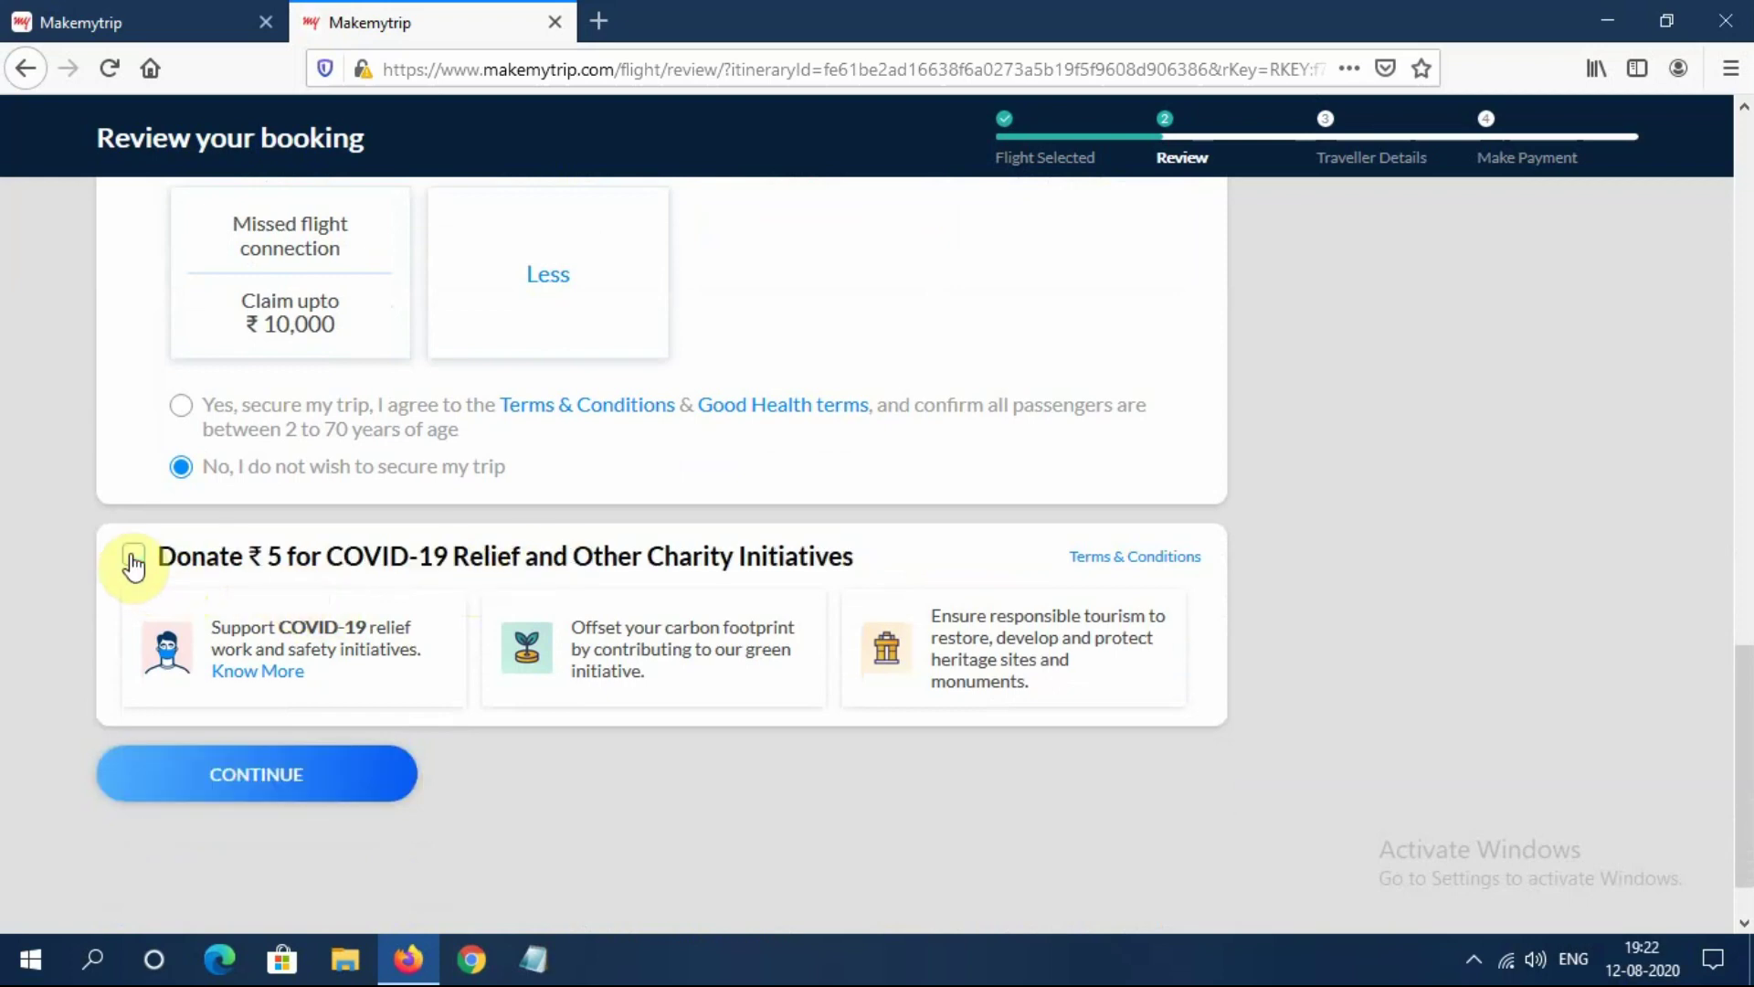
left_click(134, 559)
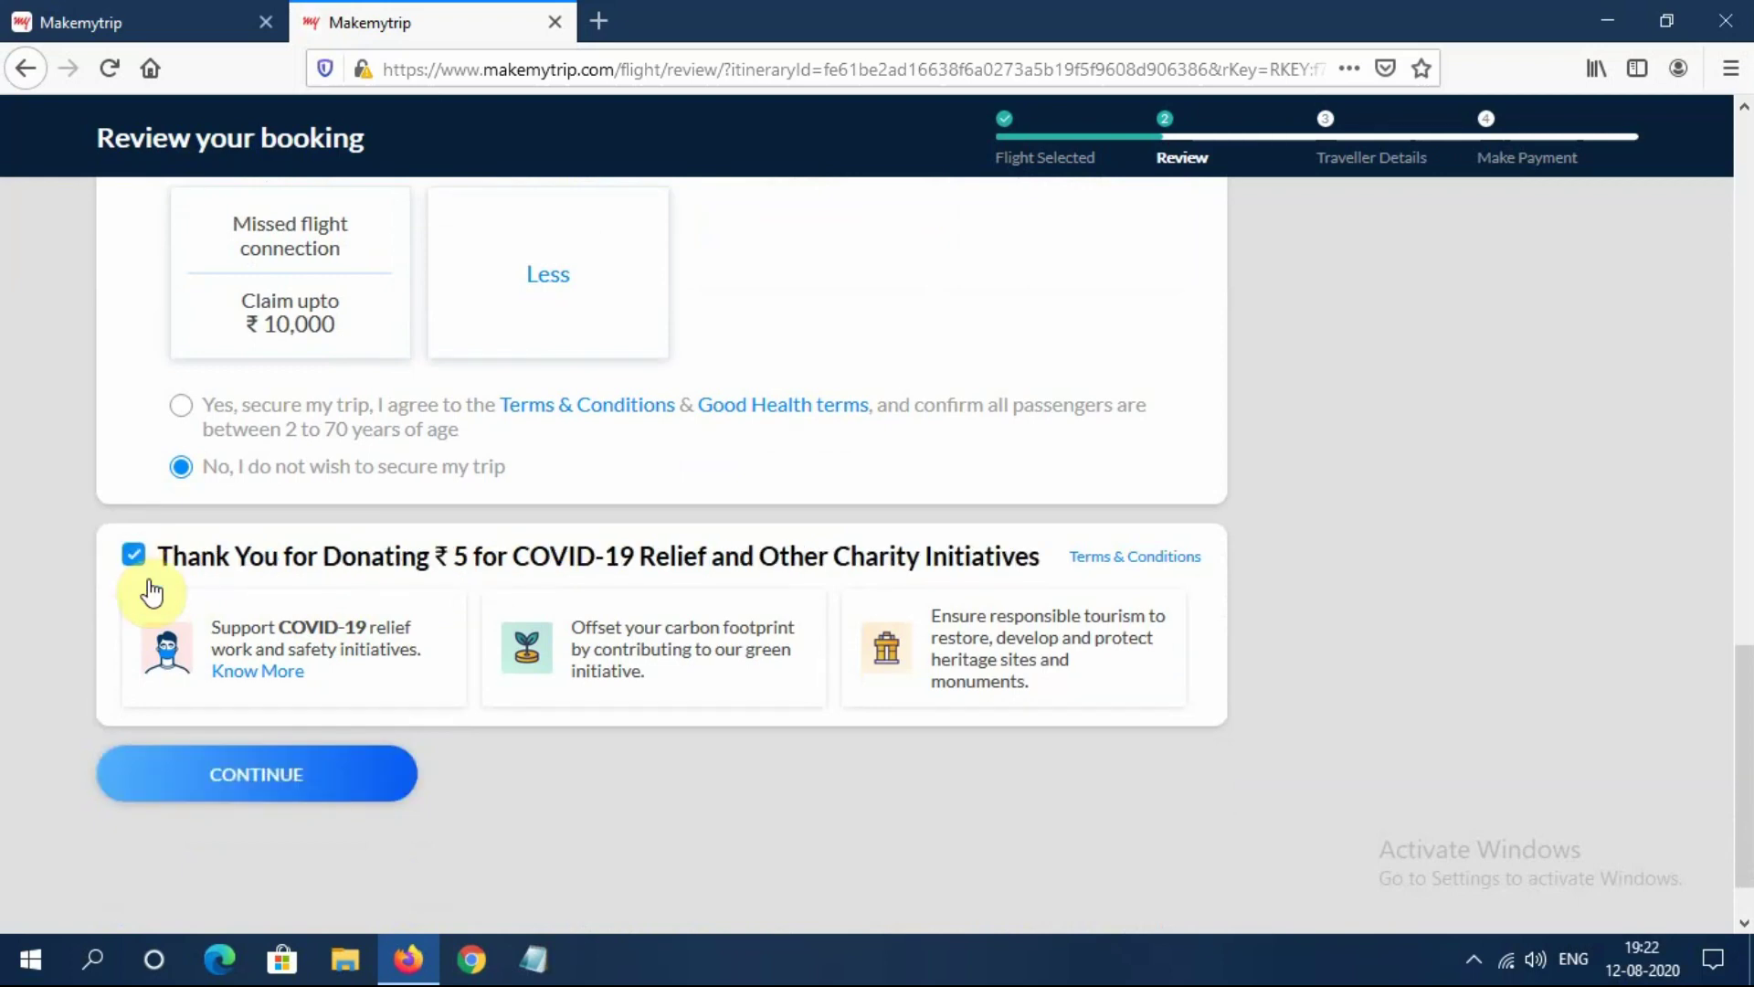
left_click(285, 796)
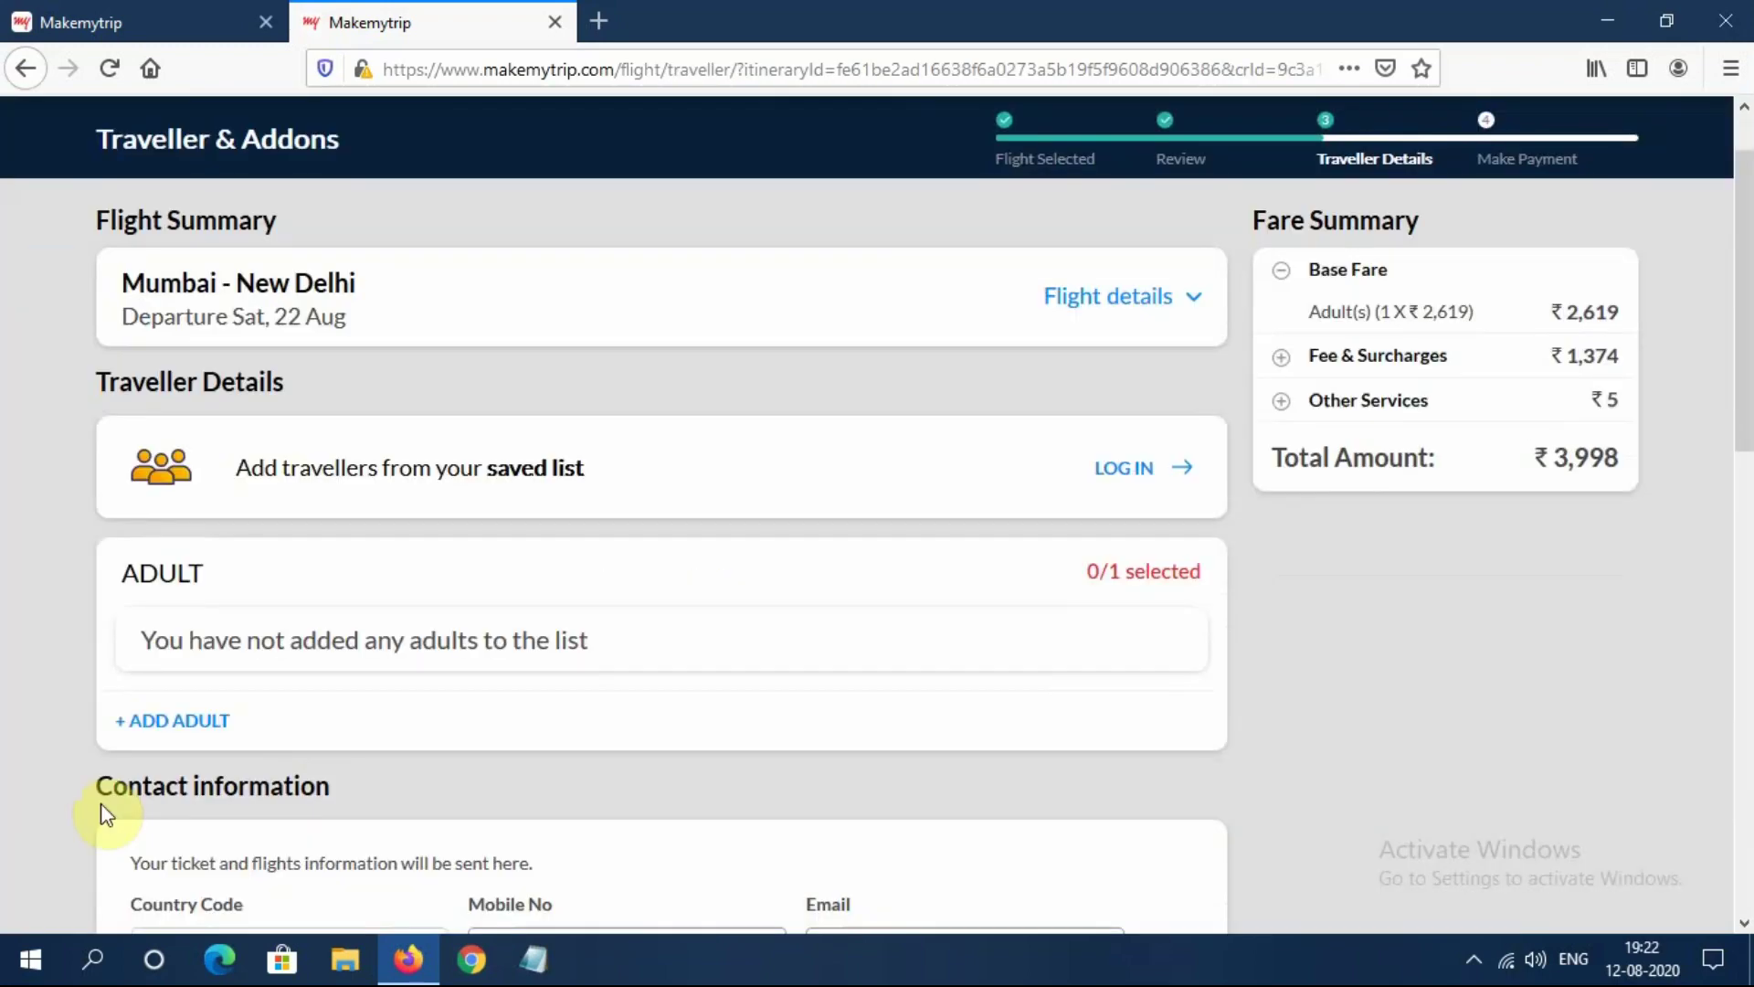
Expand the flight details and look through the traveller, contact information and GST sections.
left_click(1118, 308)
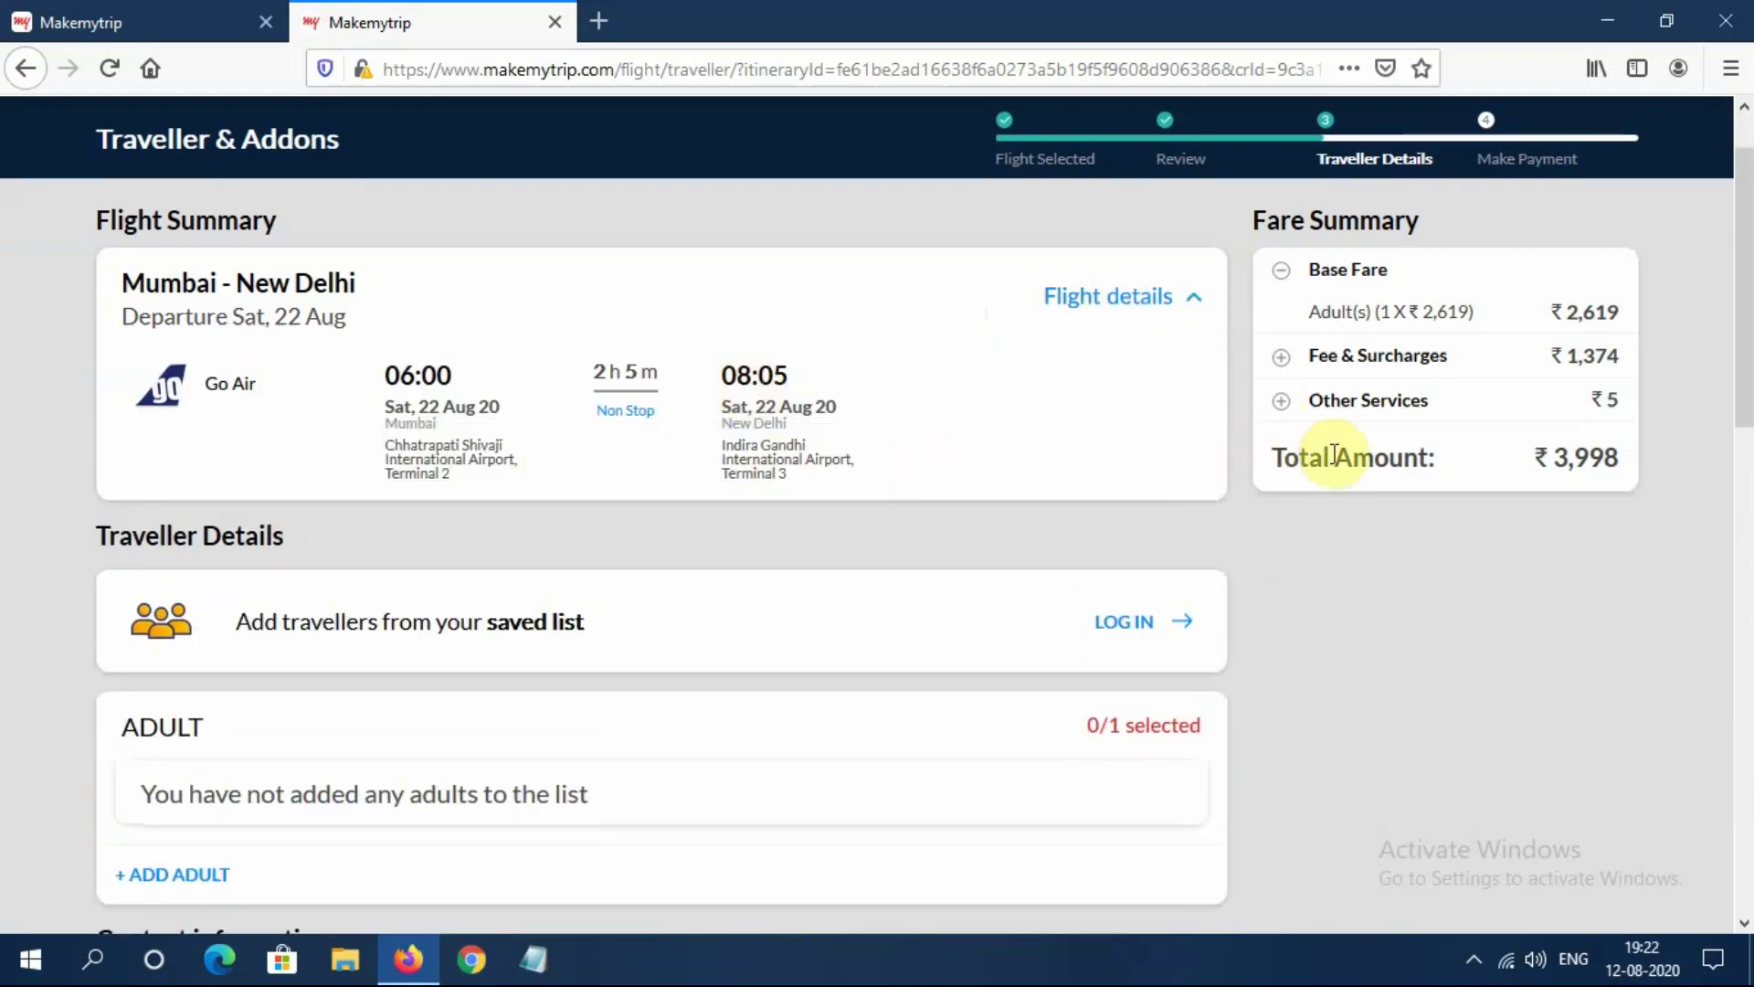
scroll(1358, 467, "down", 3)
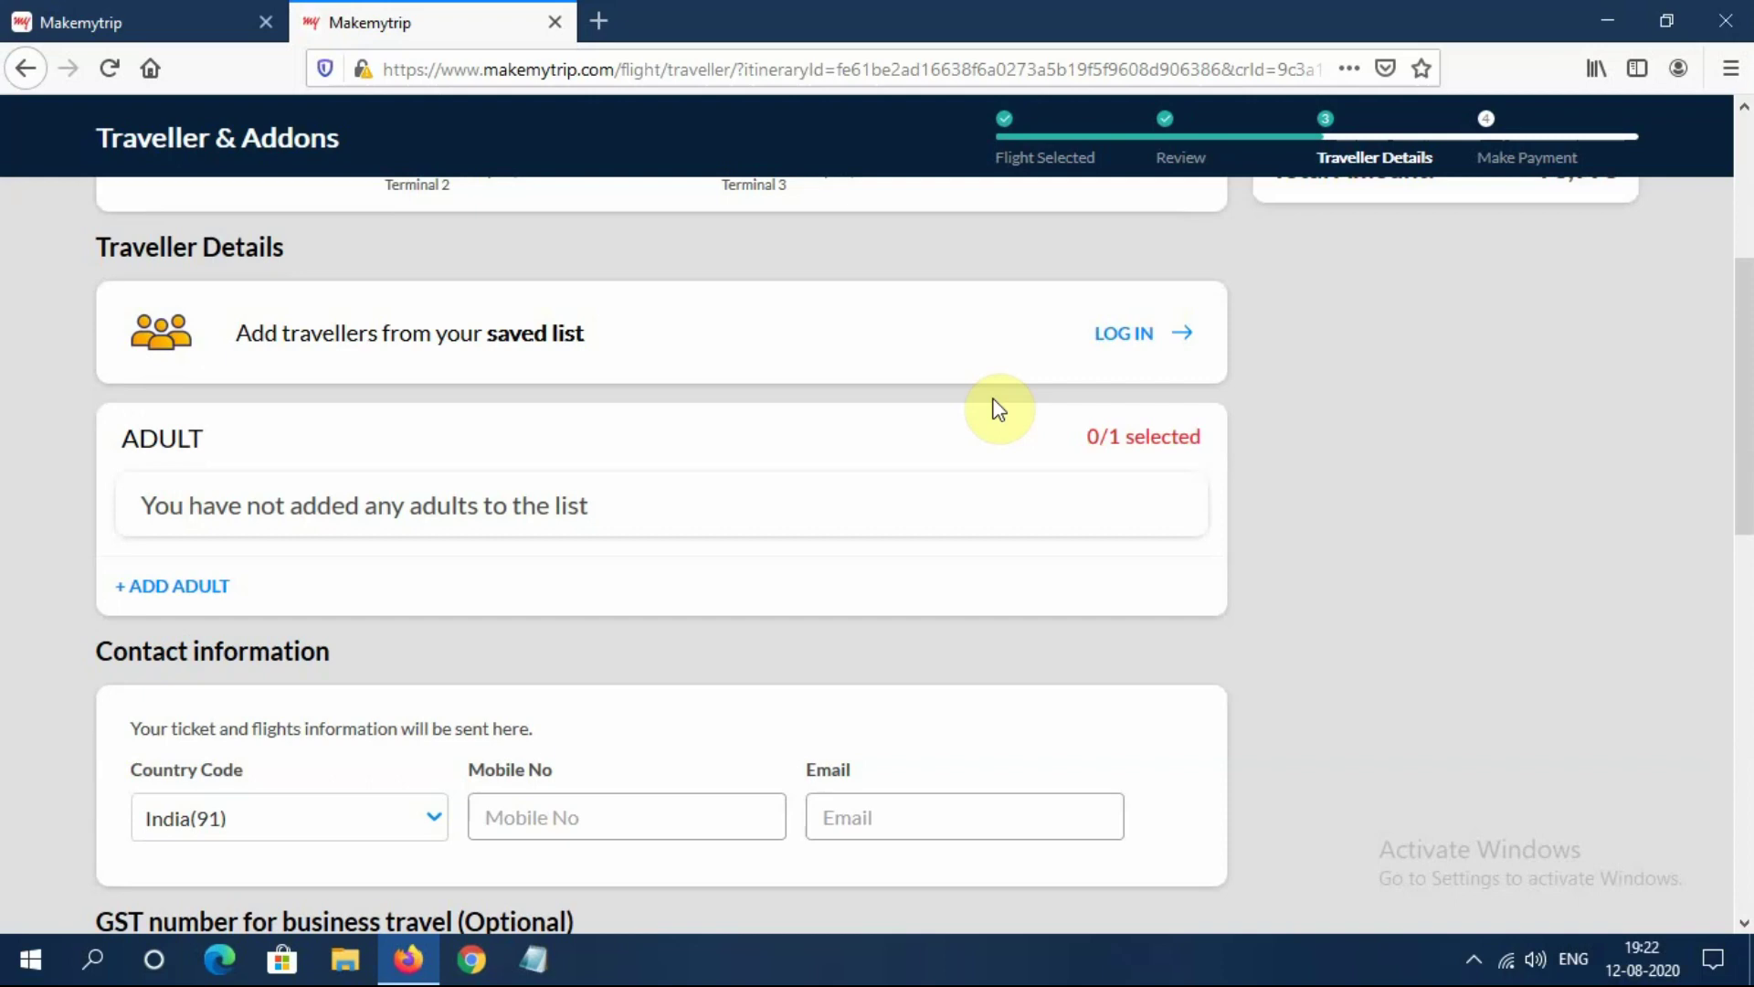
scroll(998, 409, "up", 1)
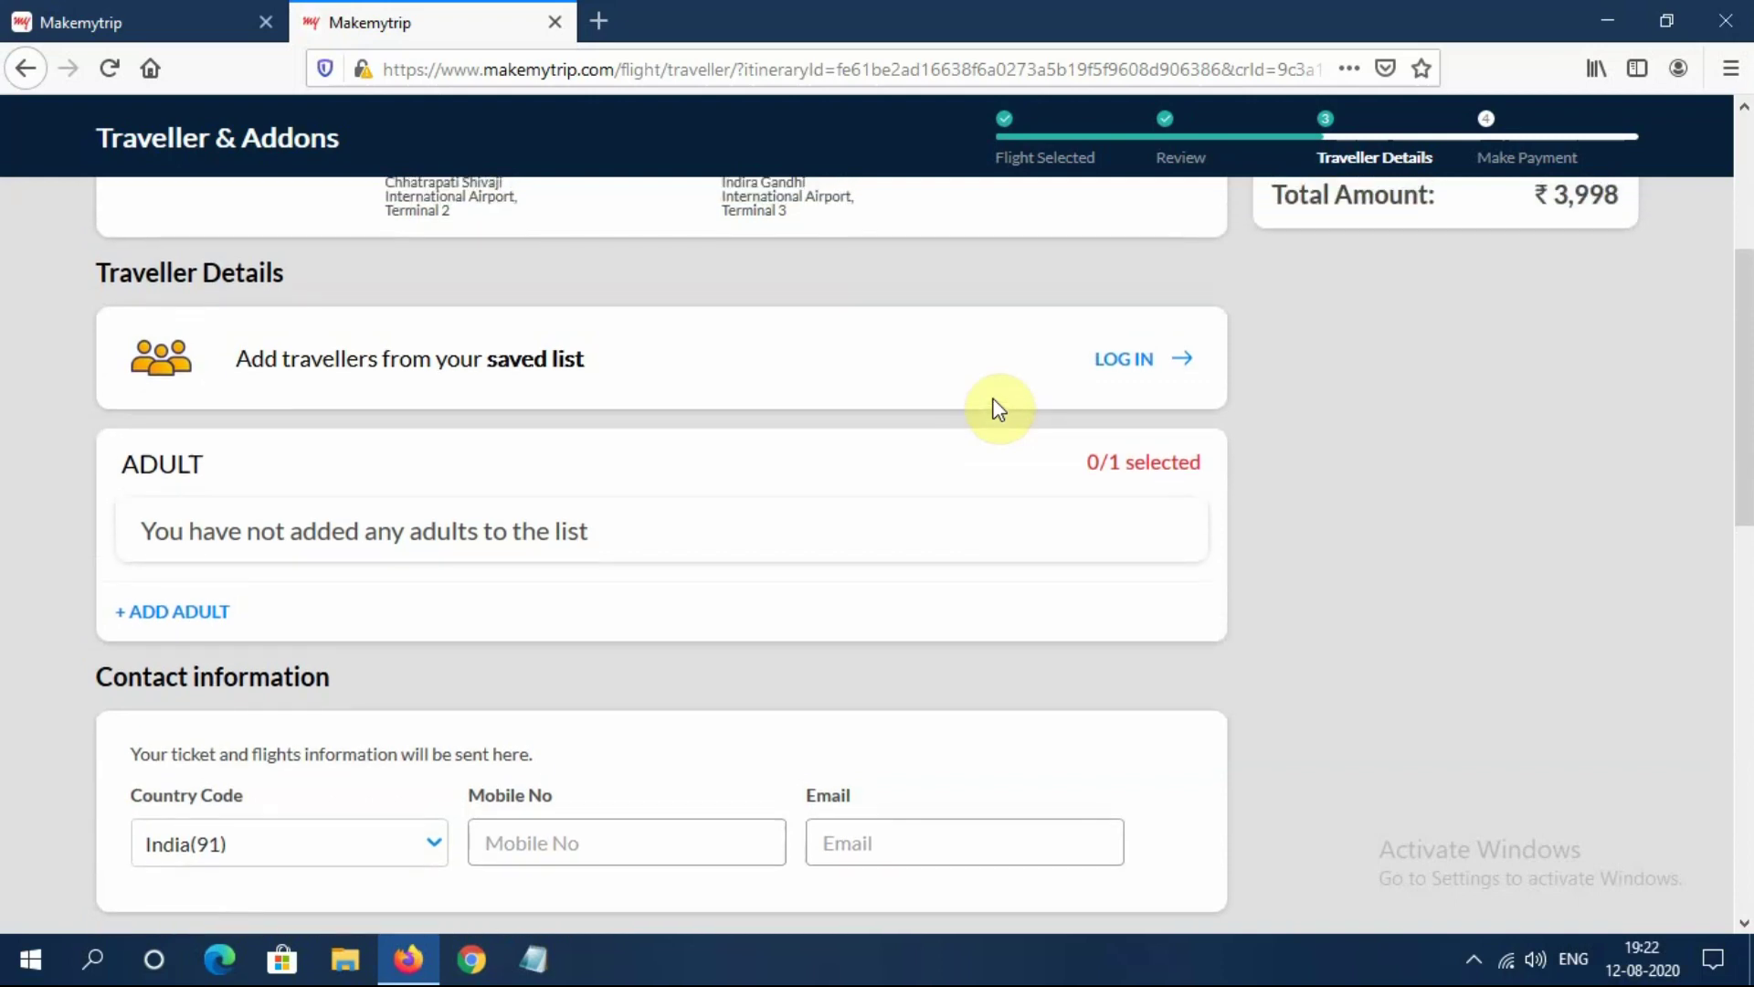
scroll(998, 409, "down", 3)
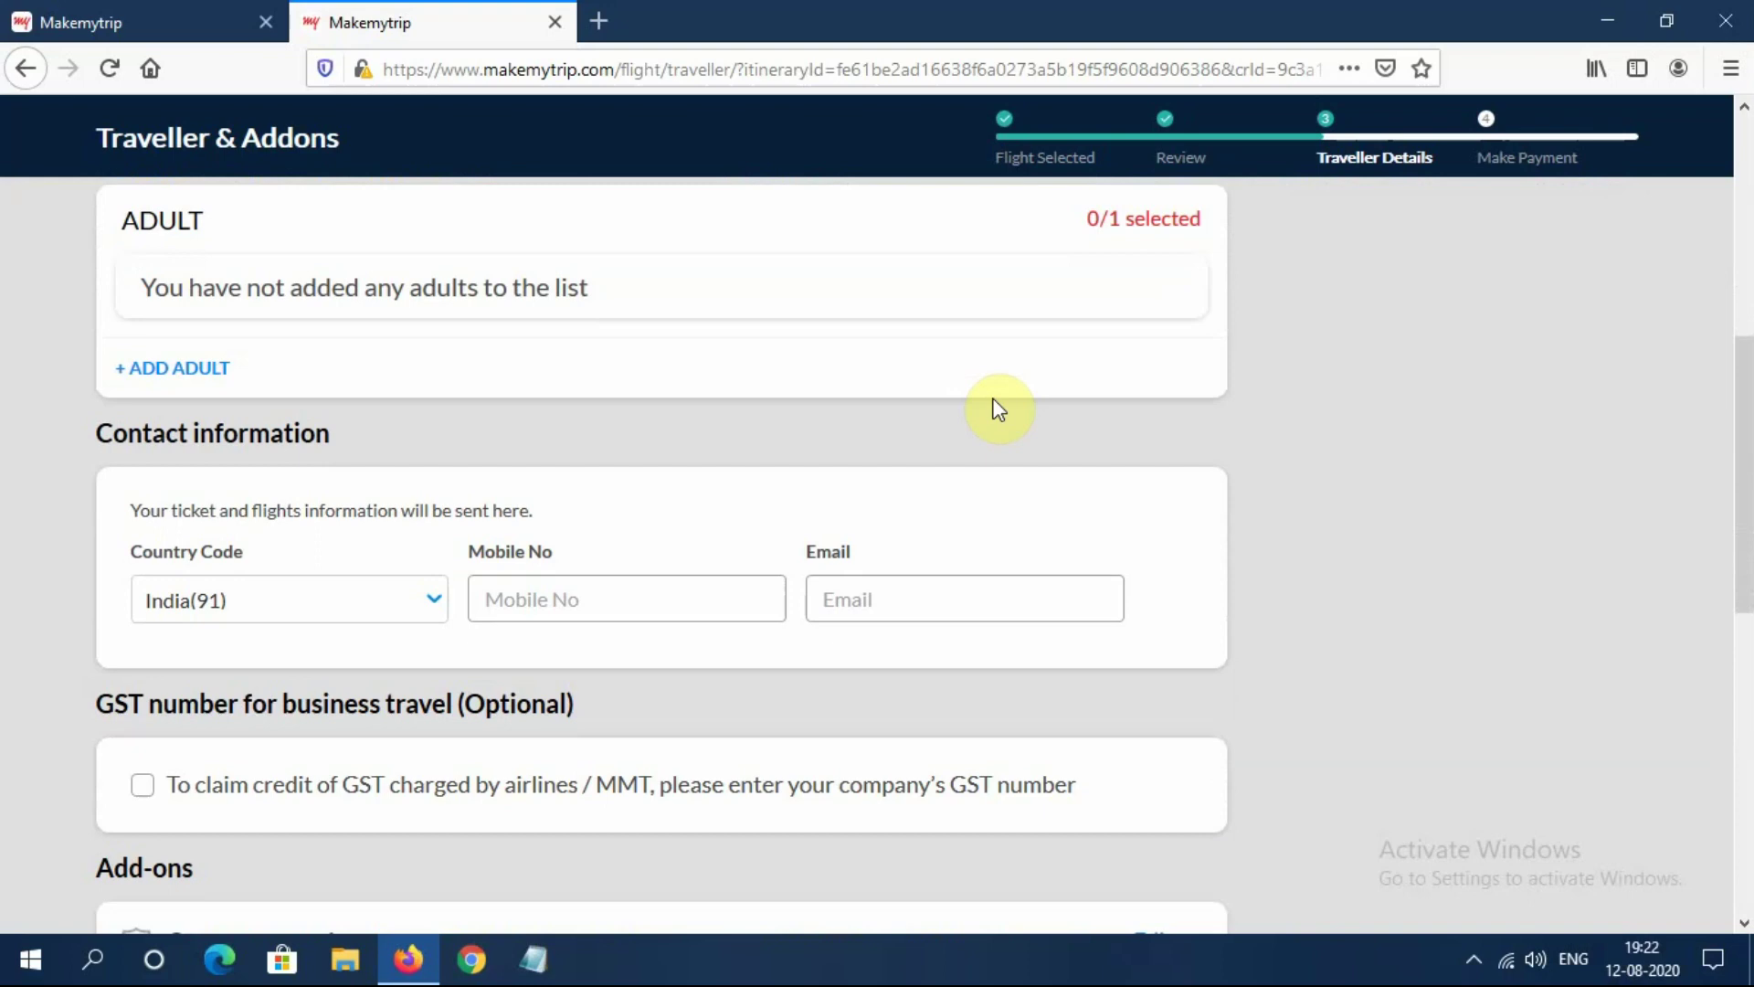
scroll(995, 407, "down", 2)
scroll(995, 399, "down", 1)
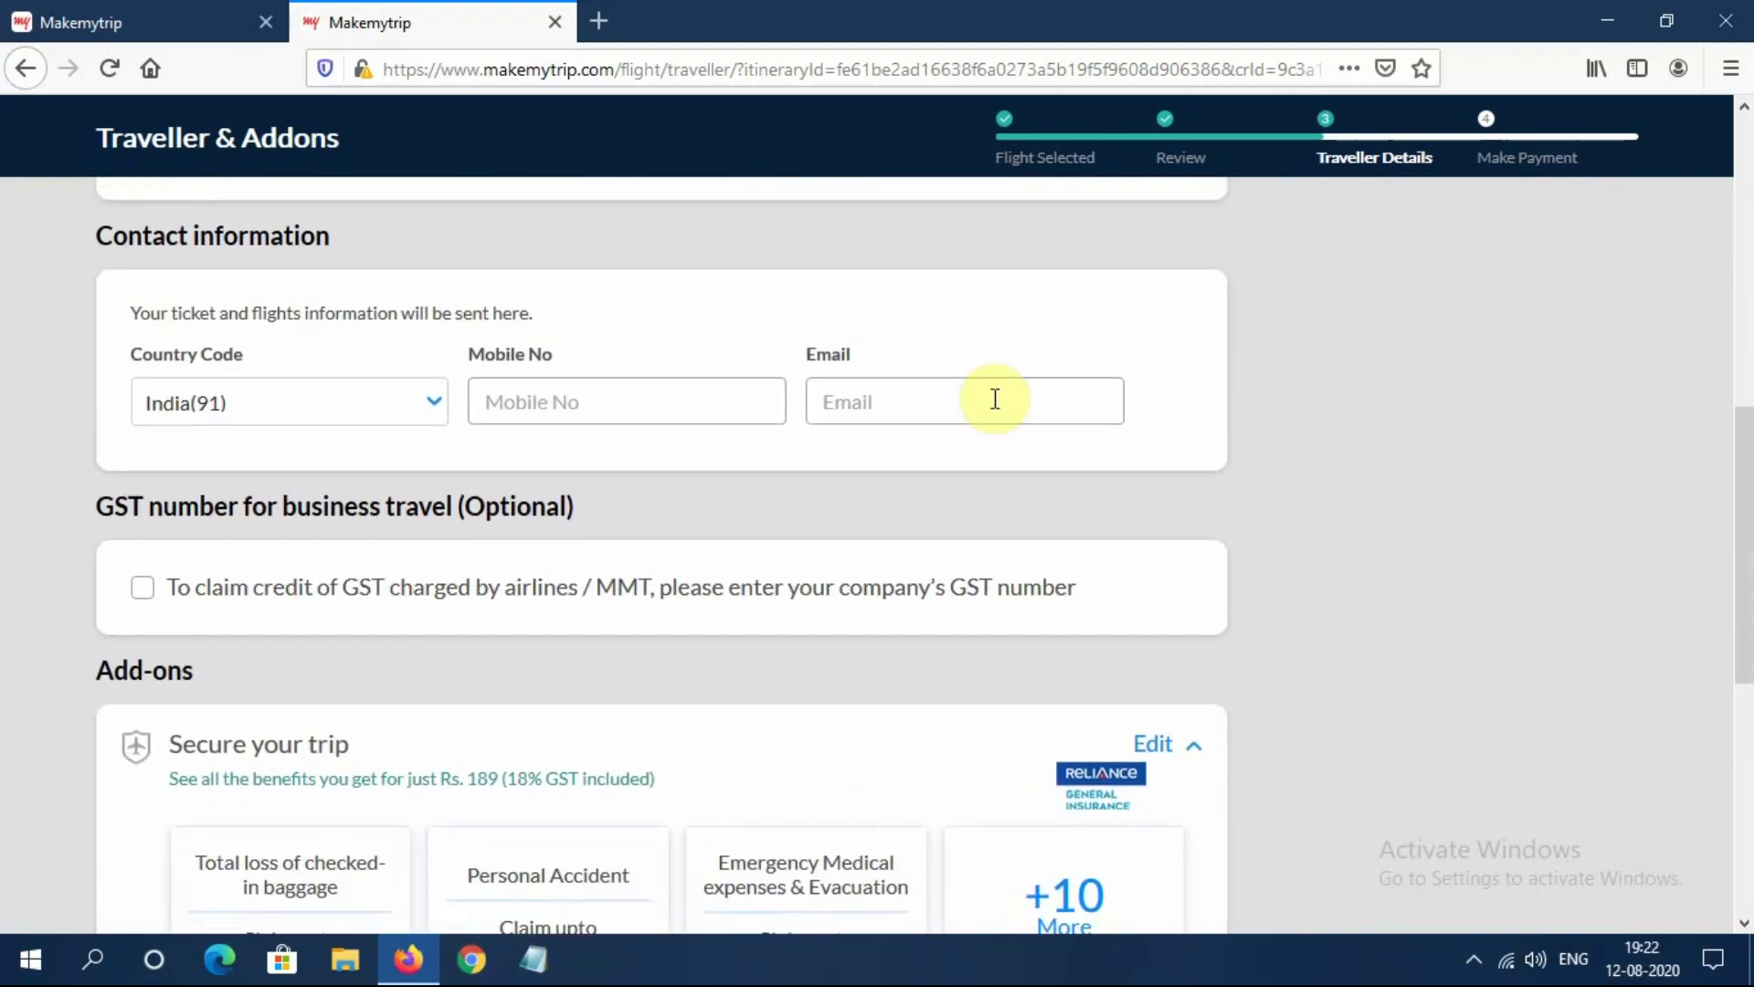
Enter the contact's mobile number and email under India(91), and try to continue the booking.
left_click(709, 391)
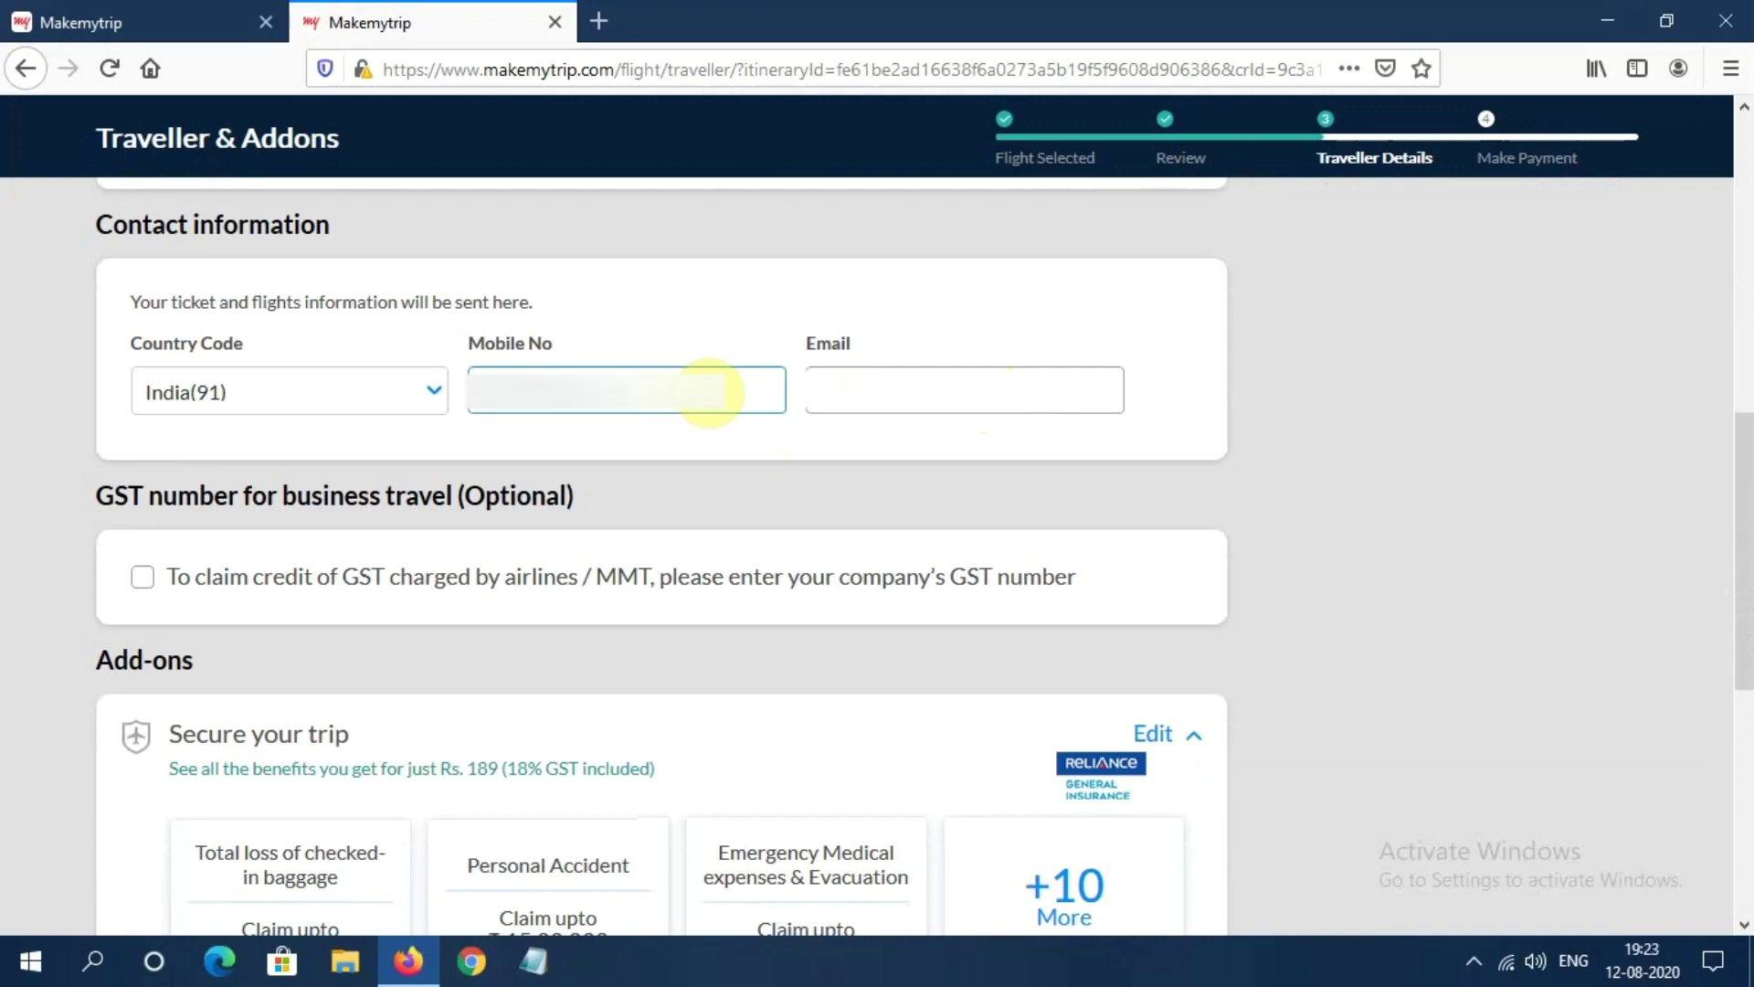
left_click(847, 384)
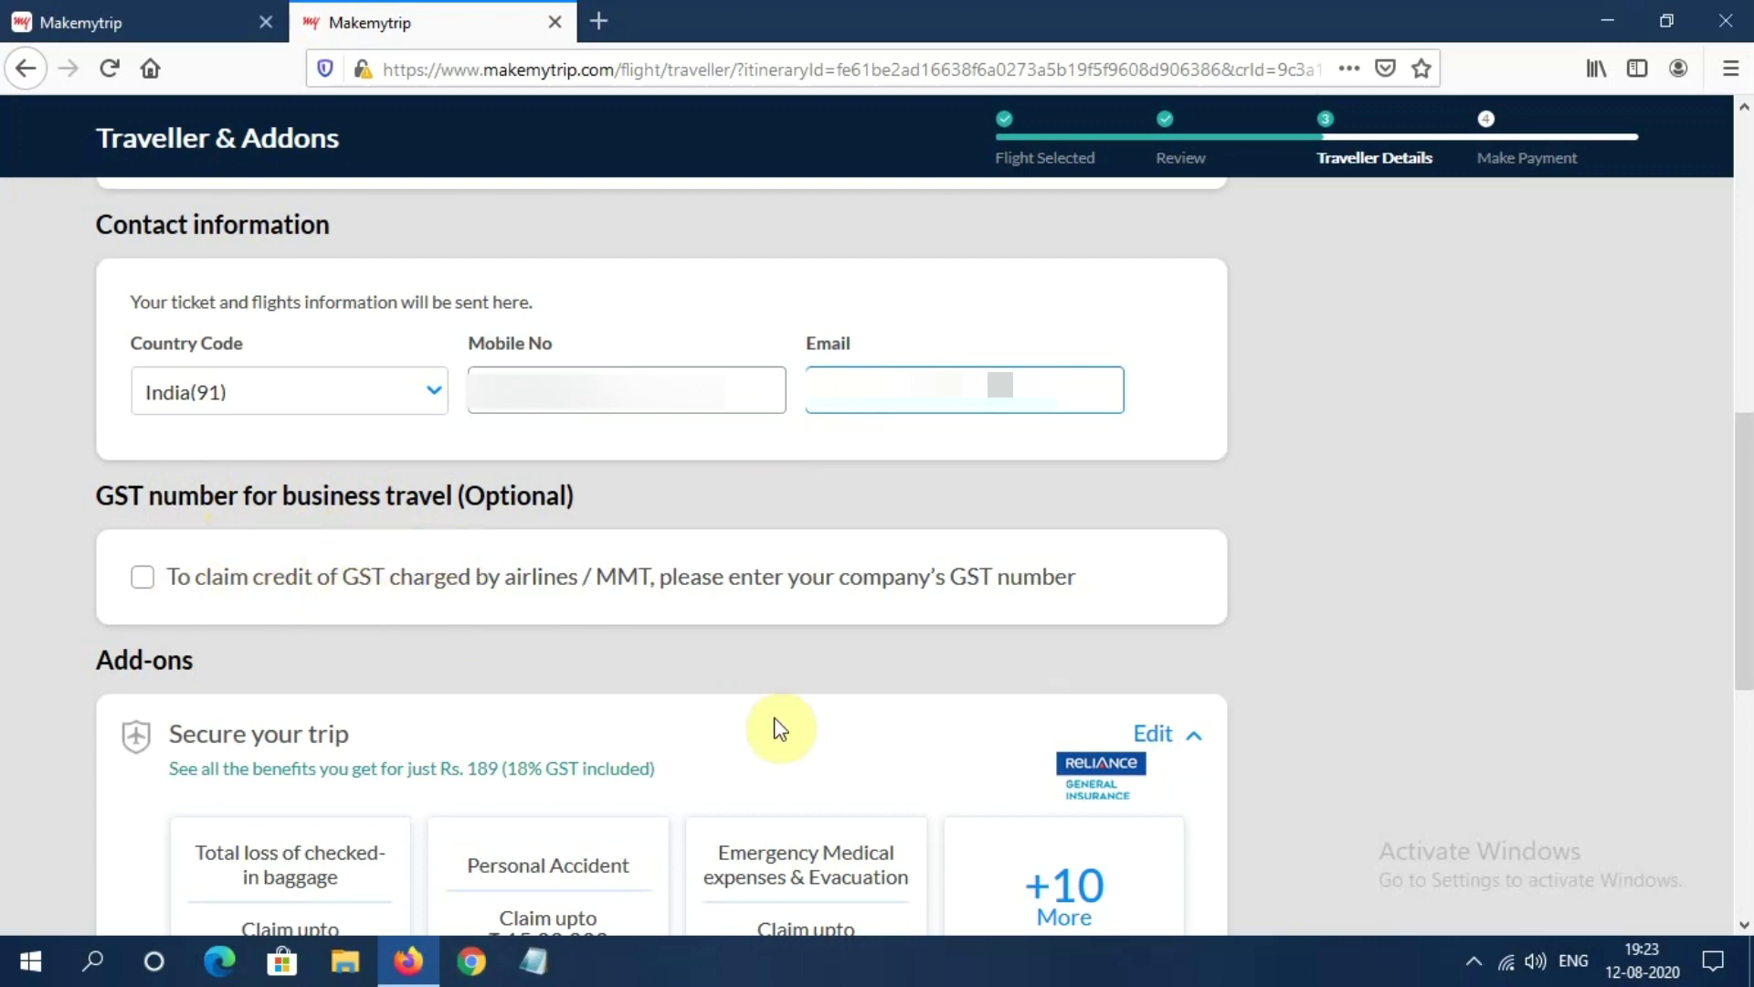
scroll(786, 732, "down", 5)
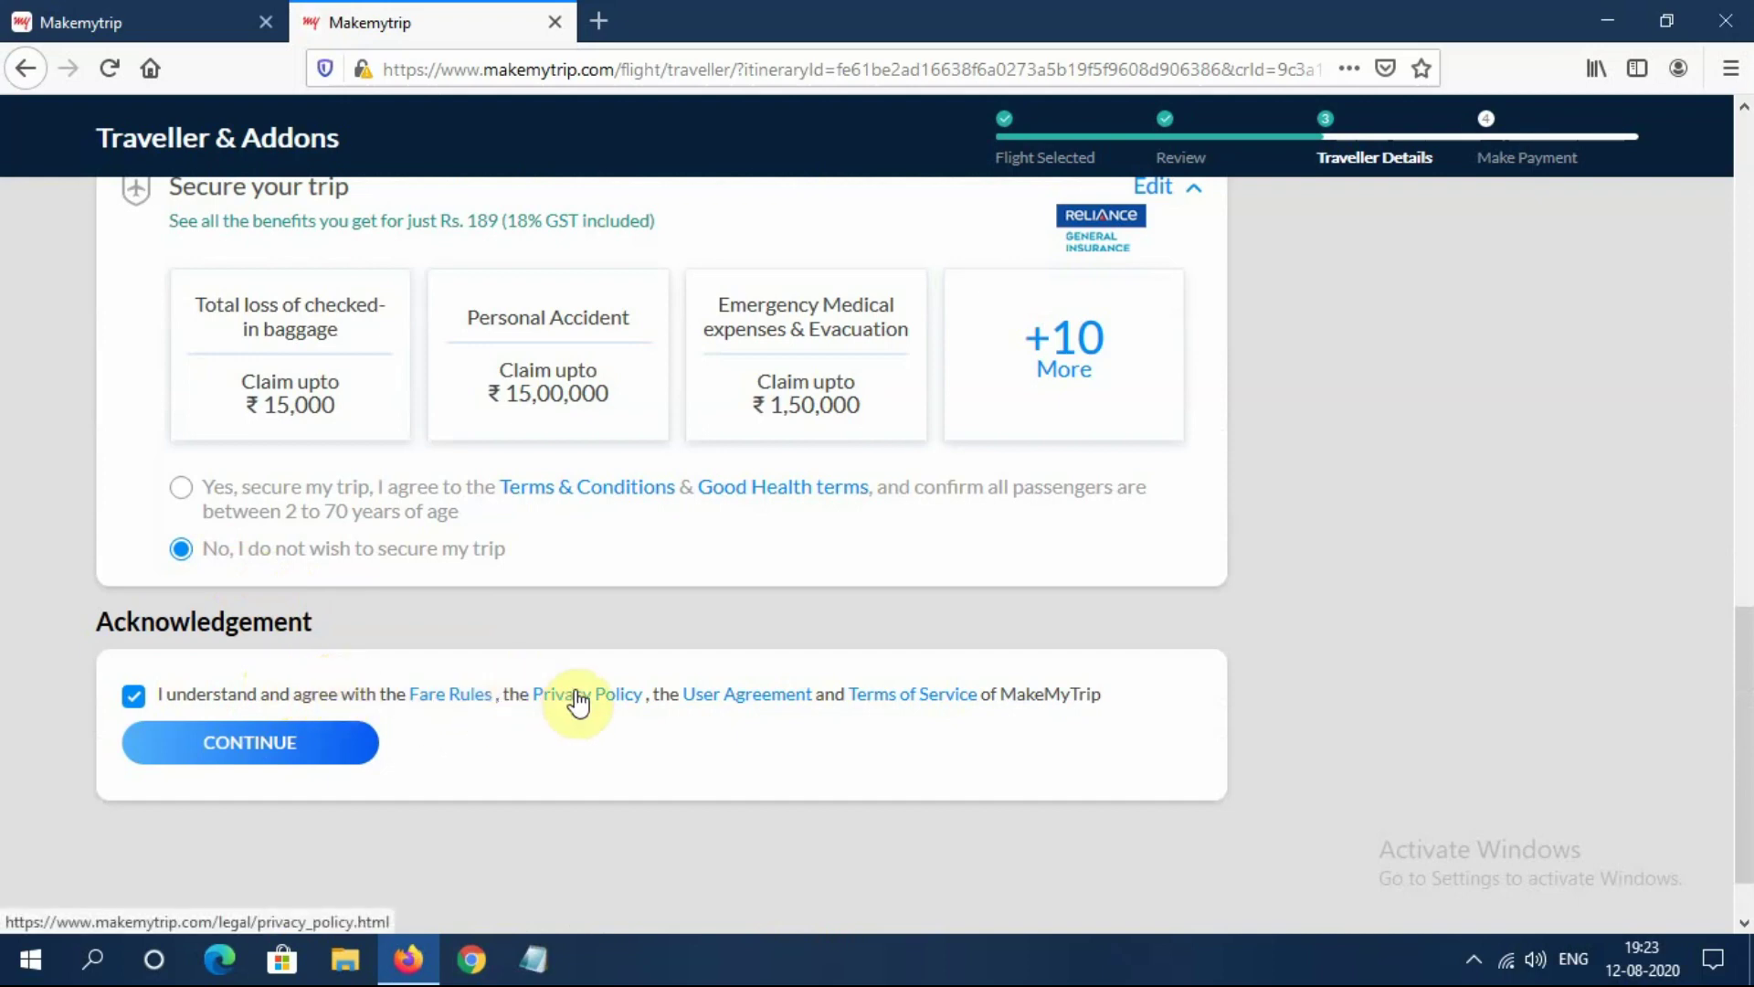
left_click(279, 743)
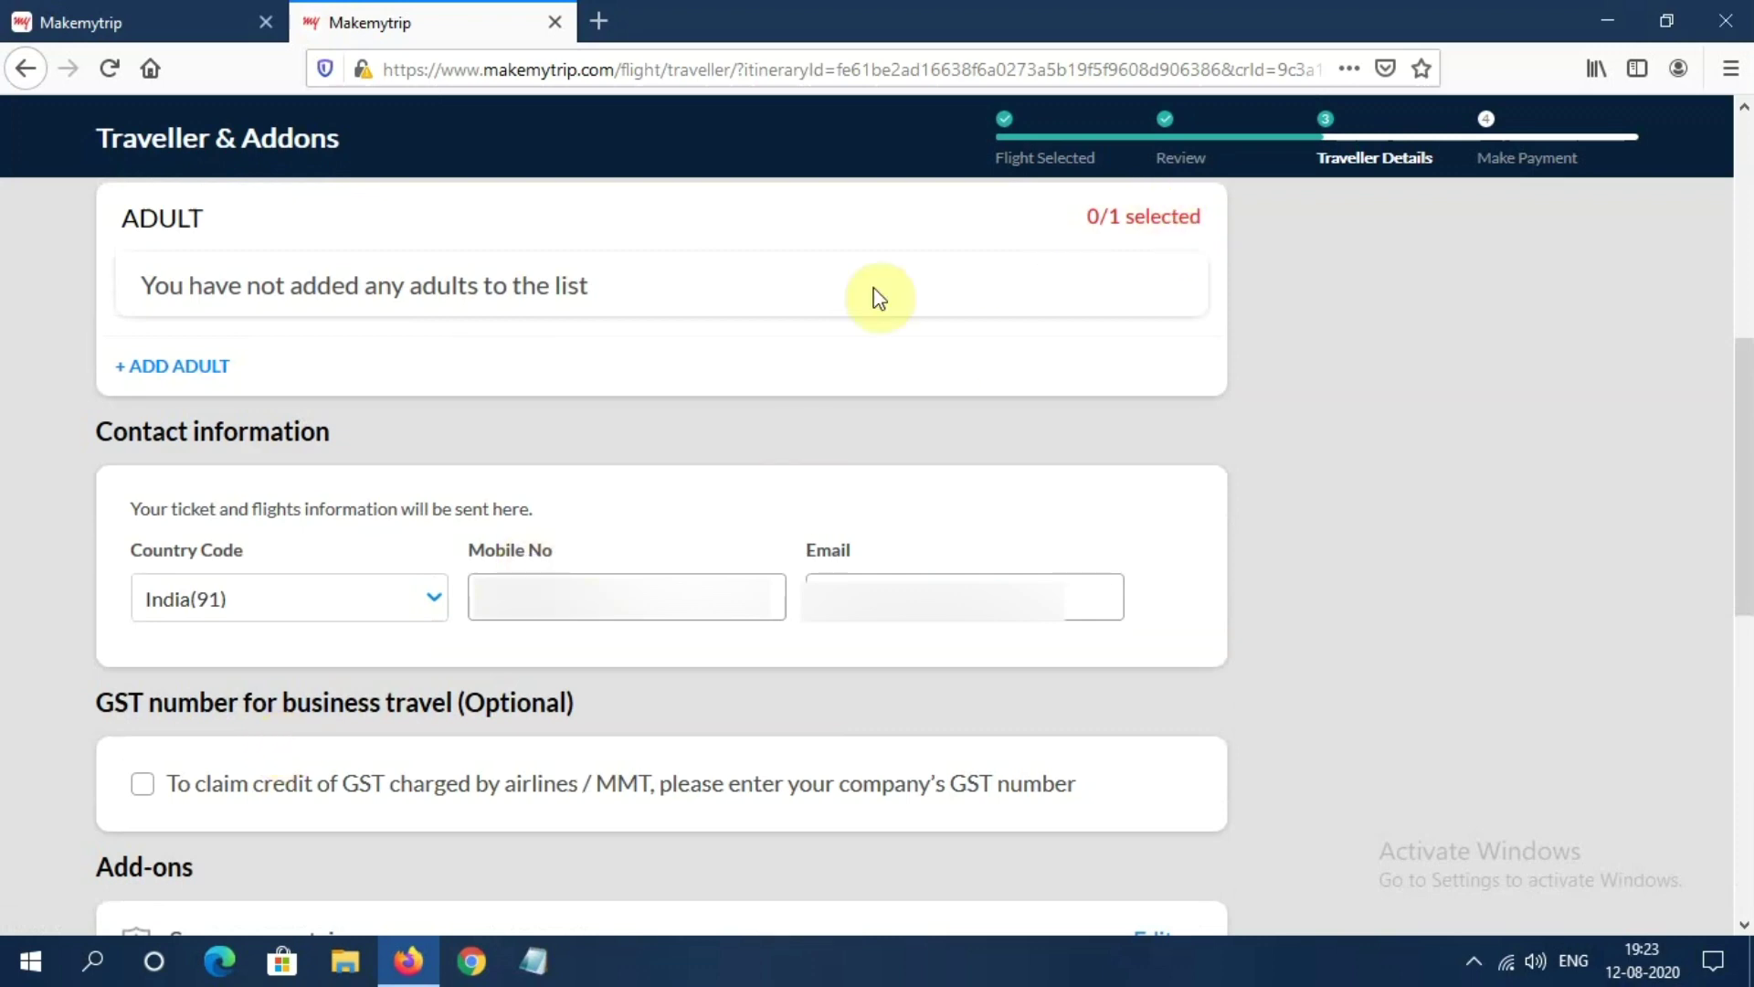
Add one adult traveller with the passenger's first and last name and set the gender to Male.
left_click(198, 370)
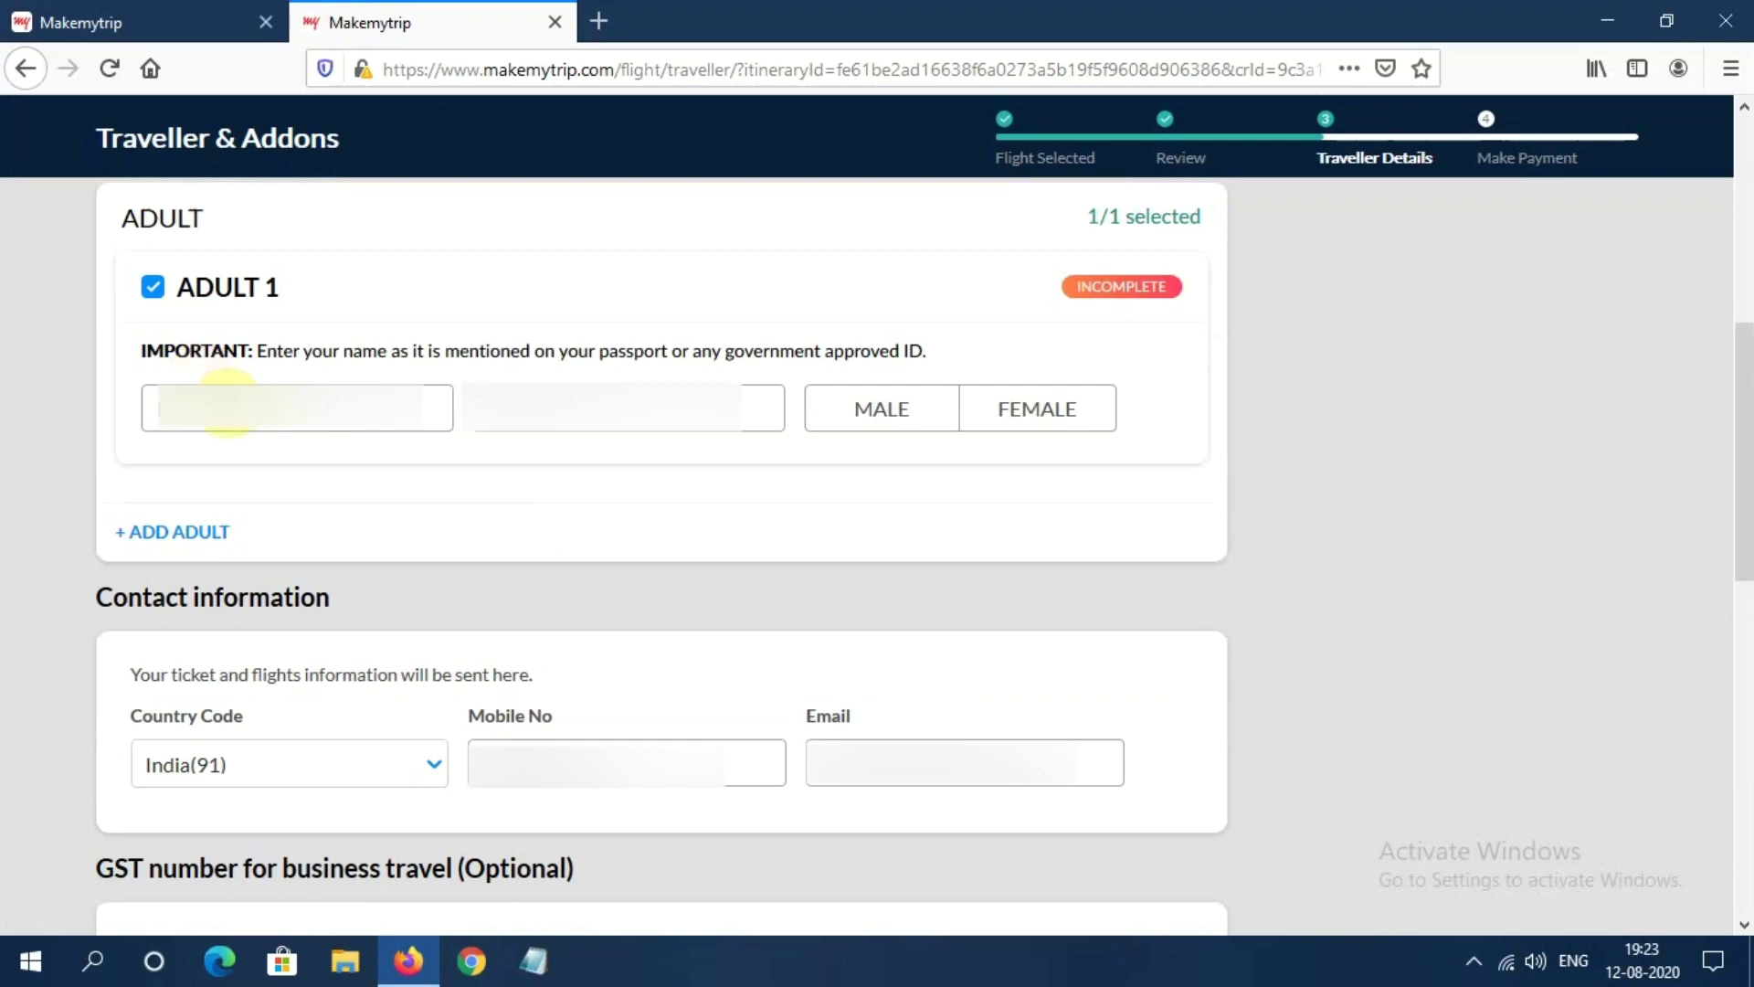
left_click(226, 407)
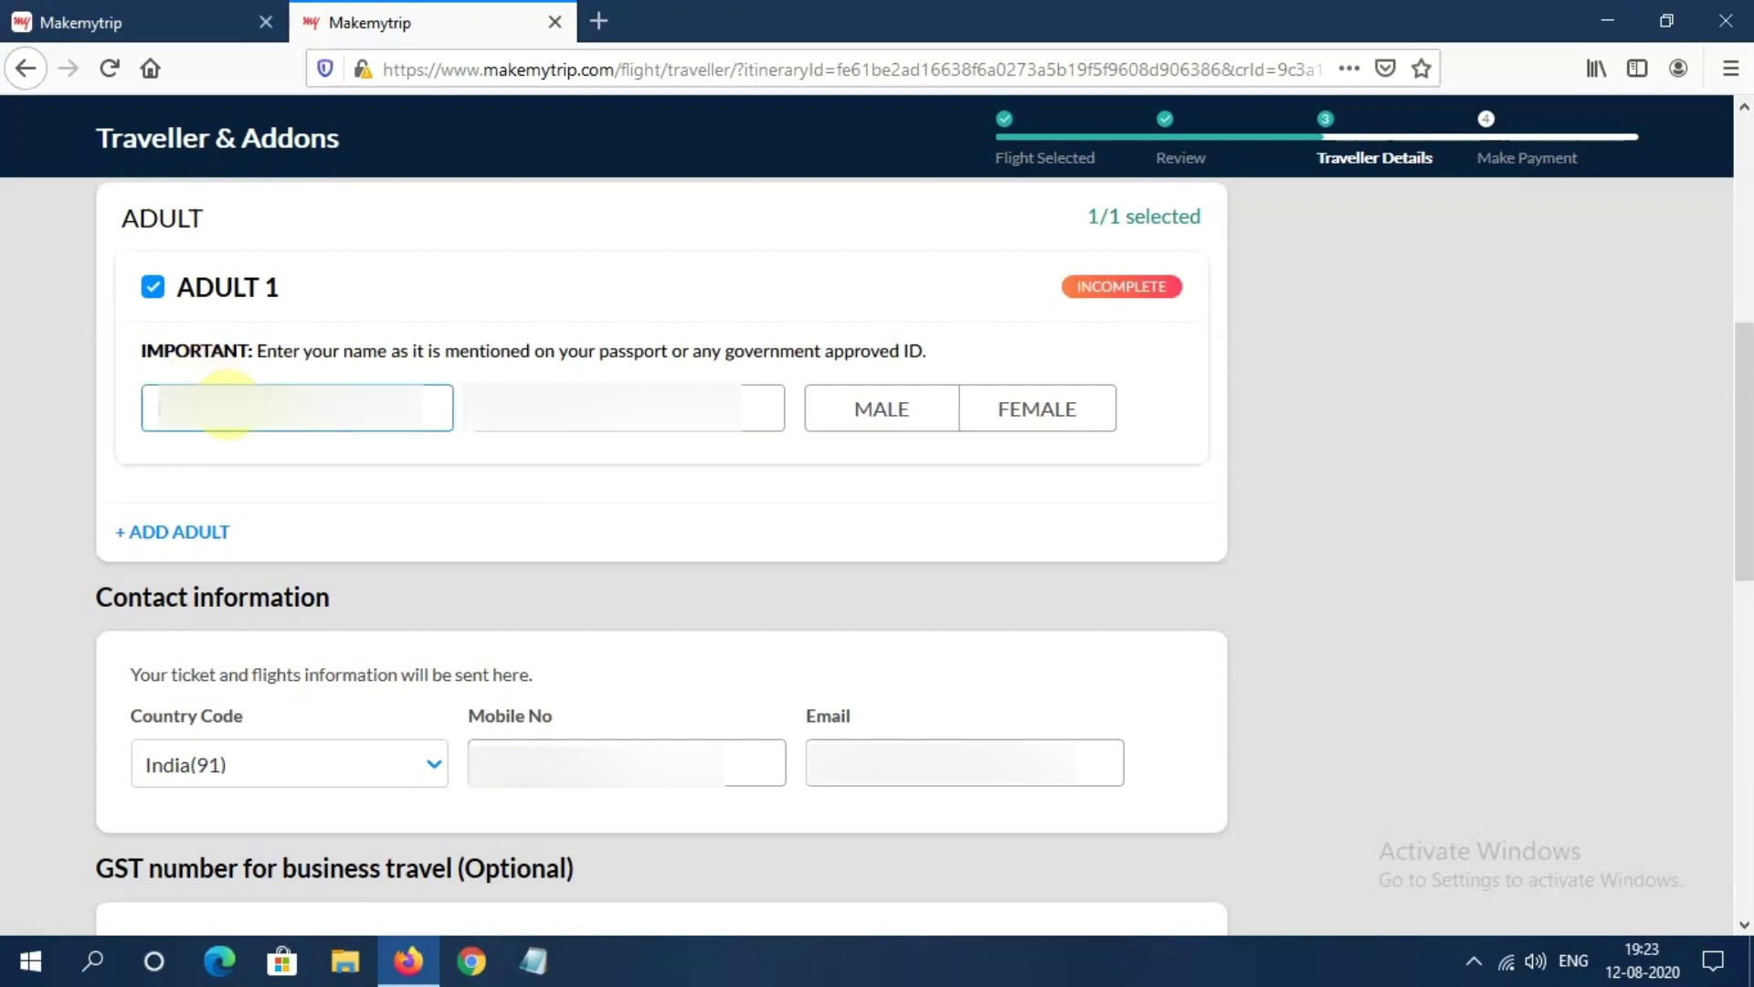
type("s")
key("Tab")
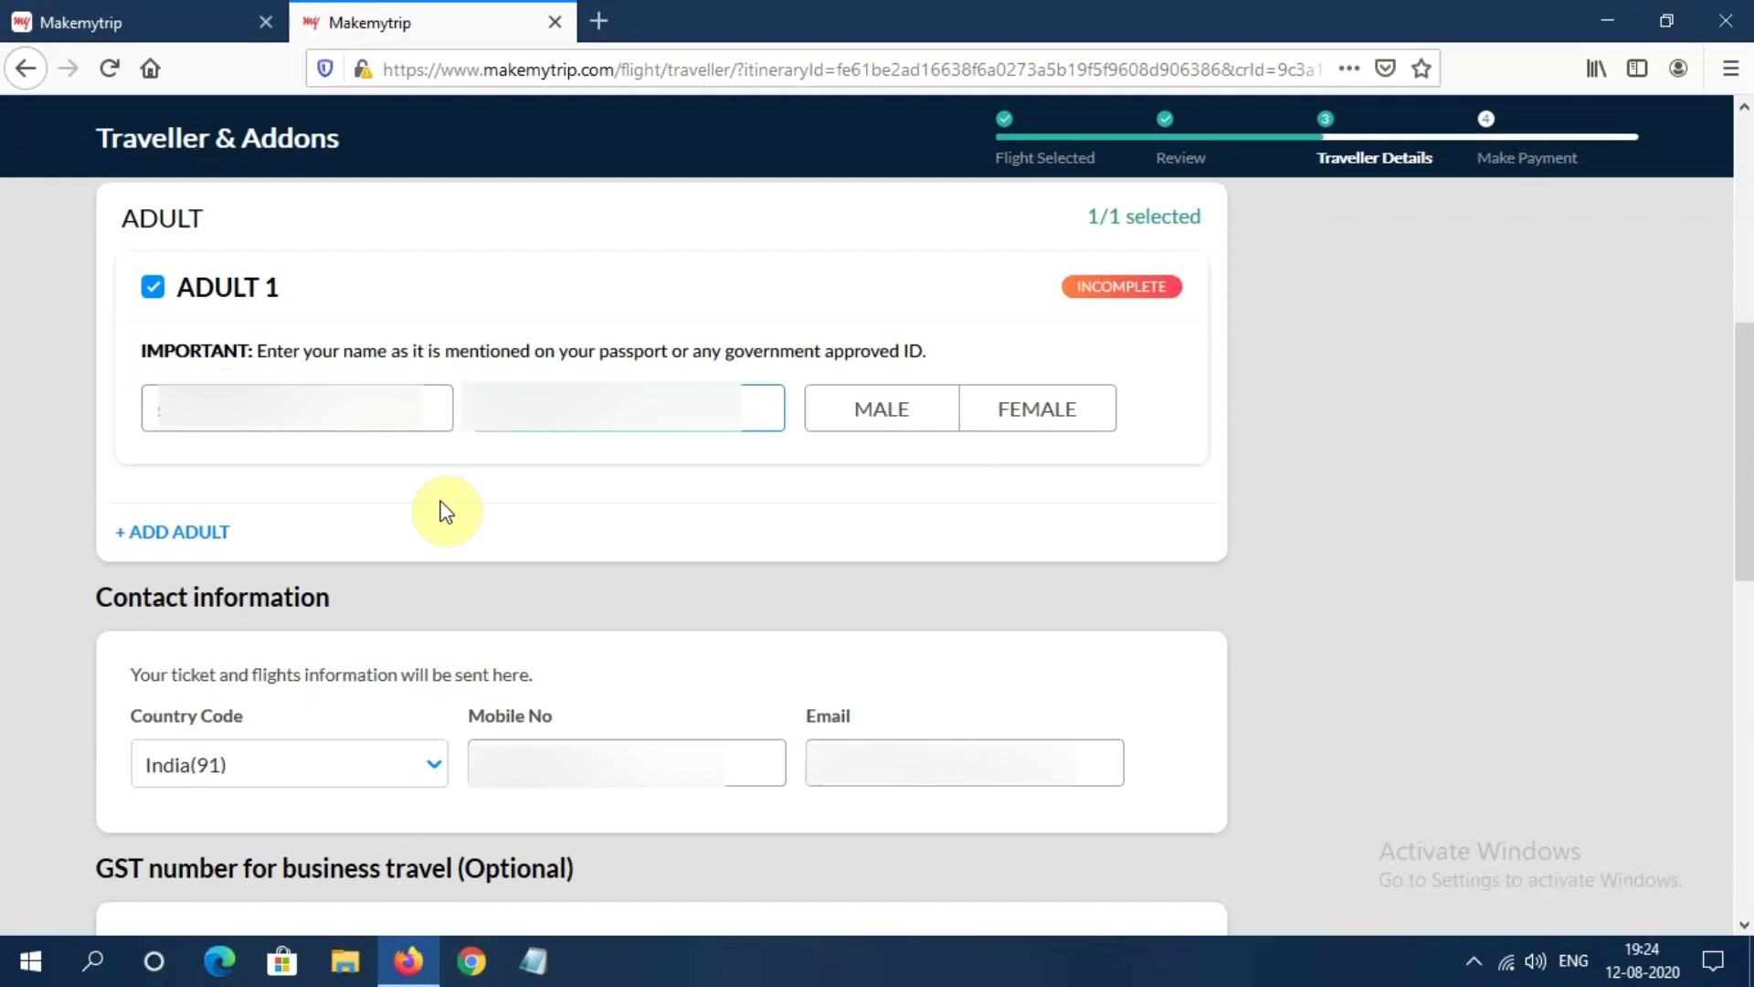
left_click(874, 415)
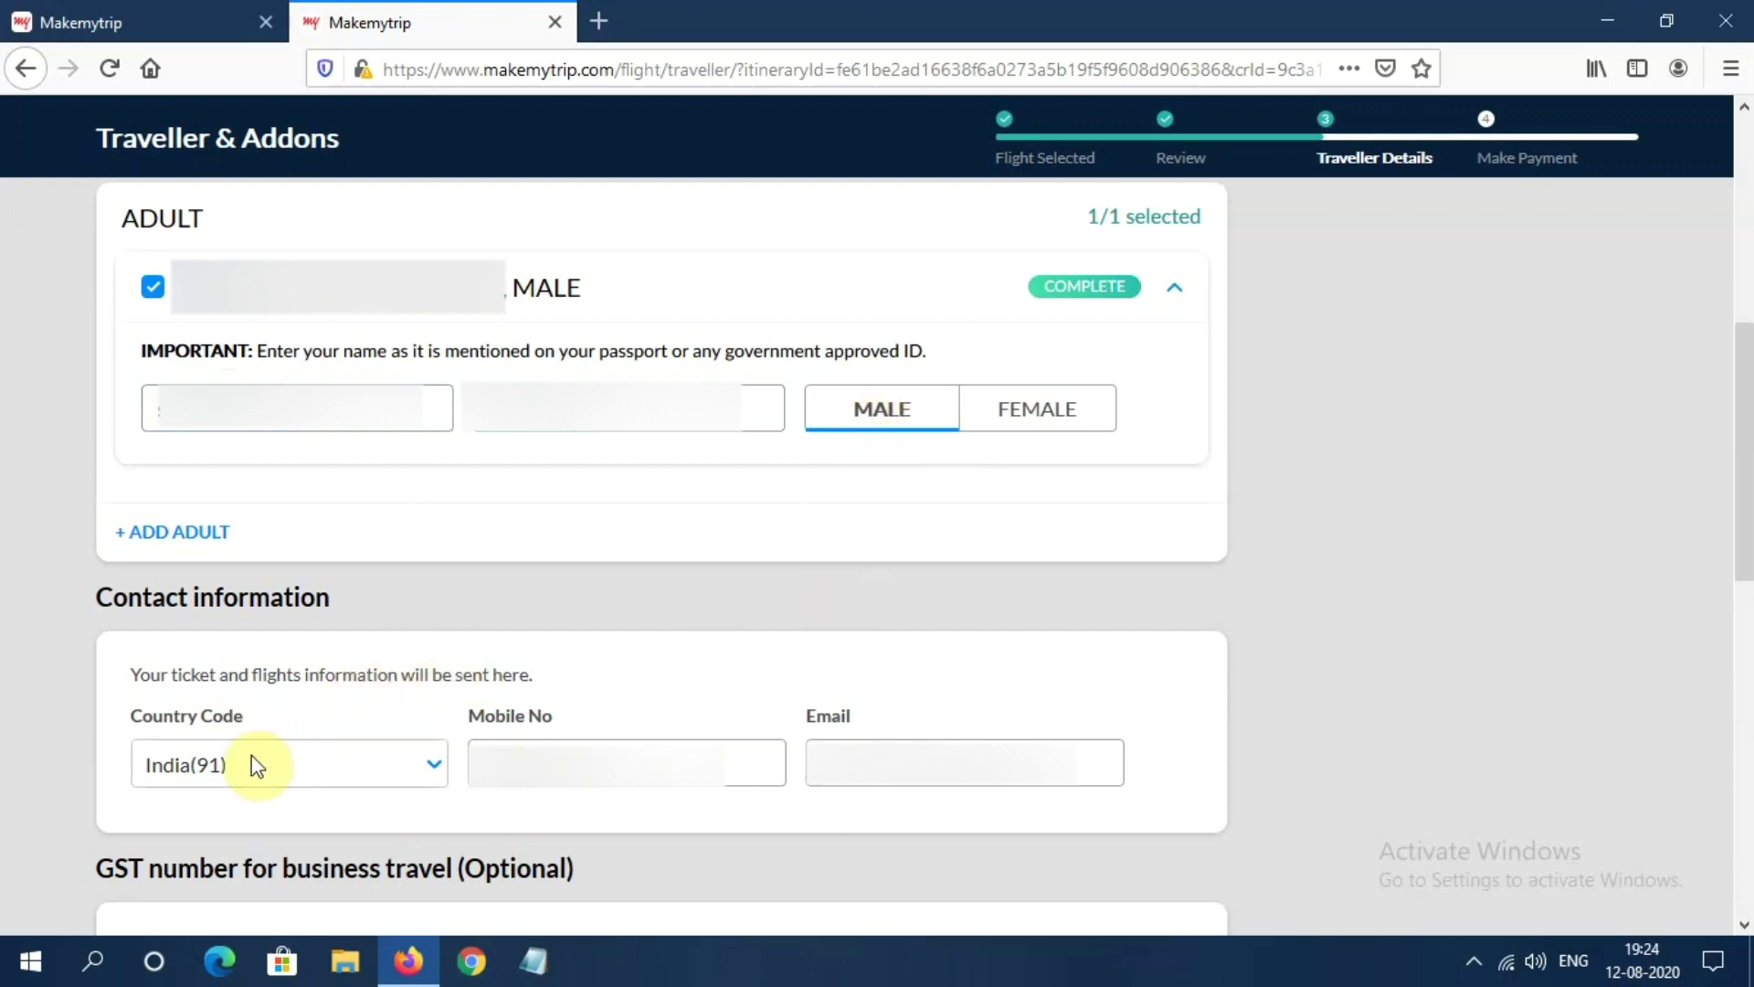
Submit the traveller details and confirm the reviewed passenger information.
scroll(846, 726, "down", 15)
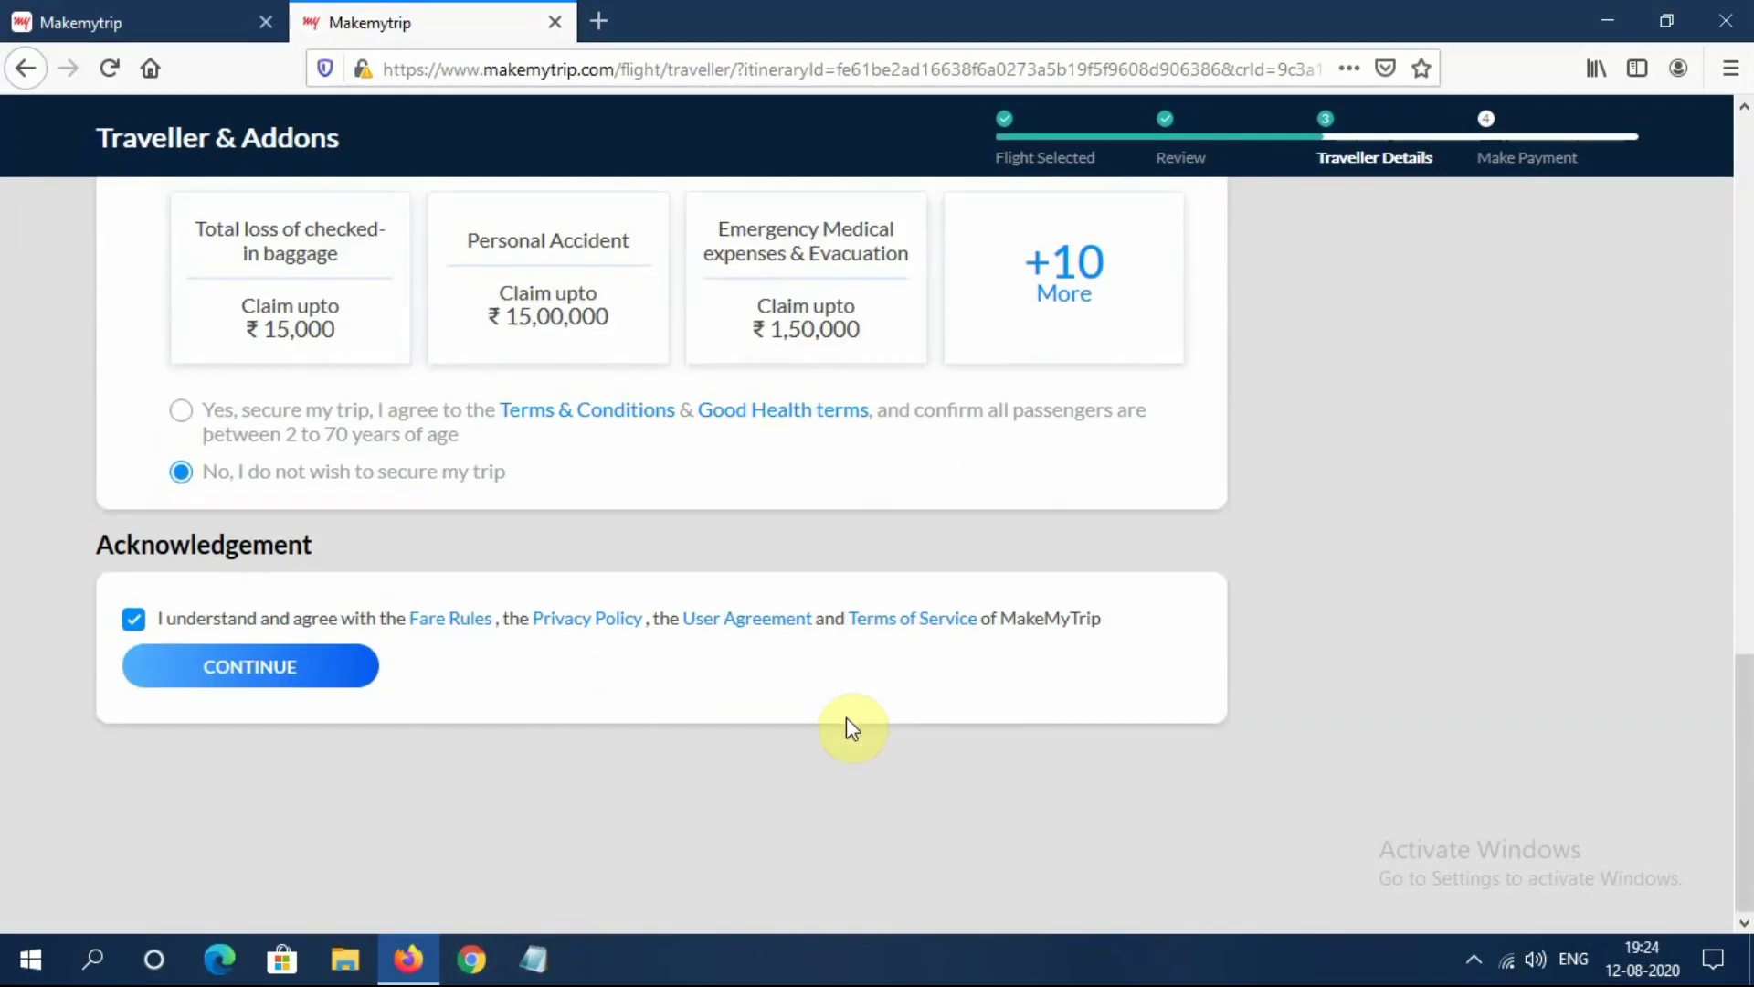
left_click(341, 676)
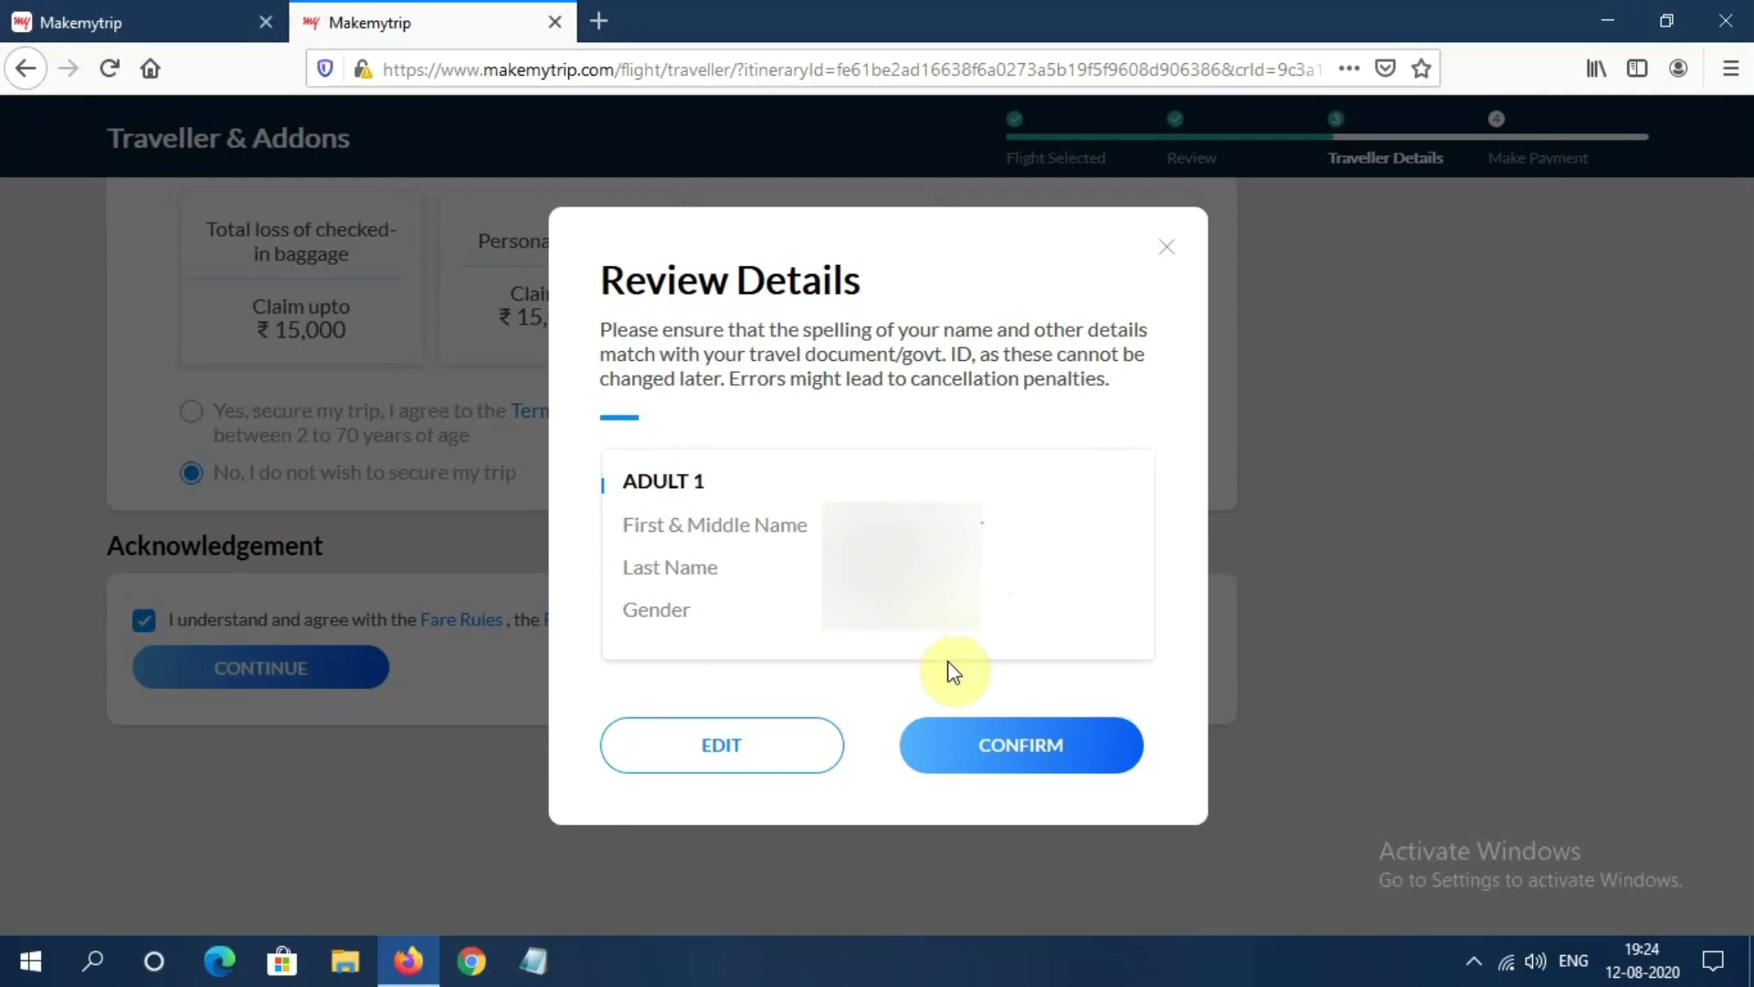
left_click(1011, 740)
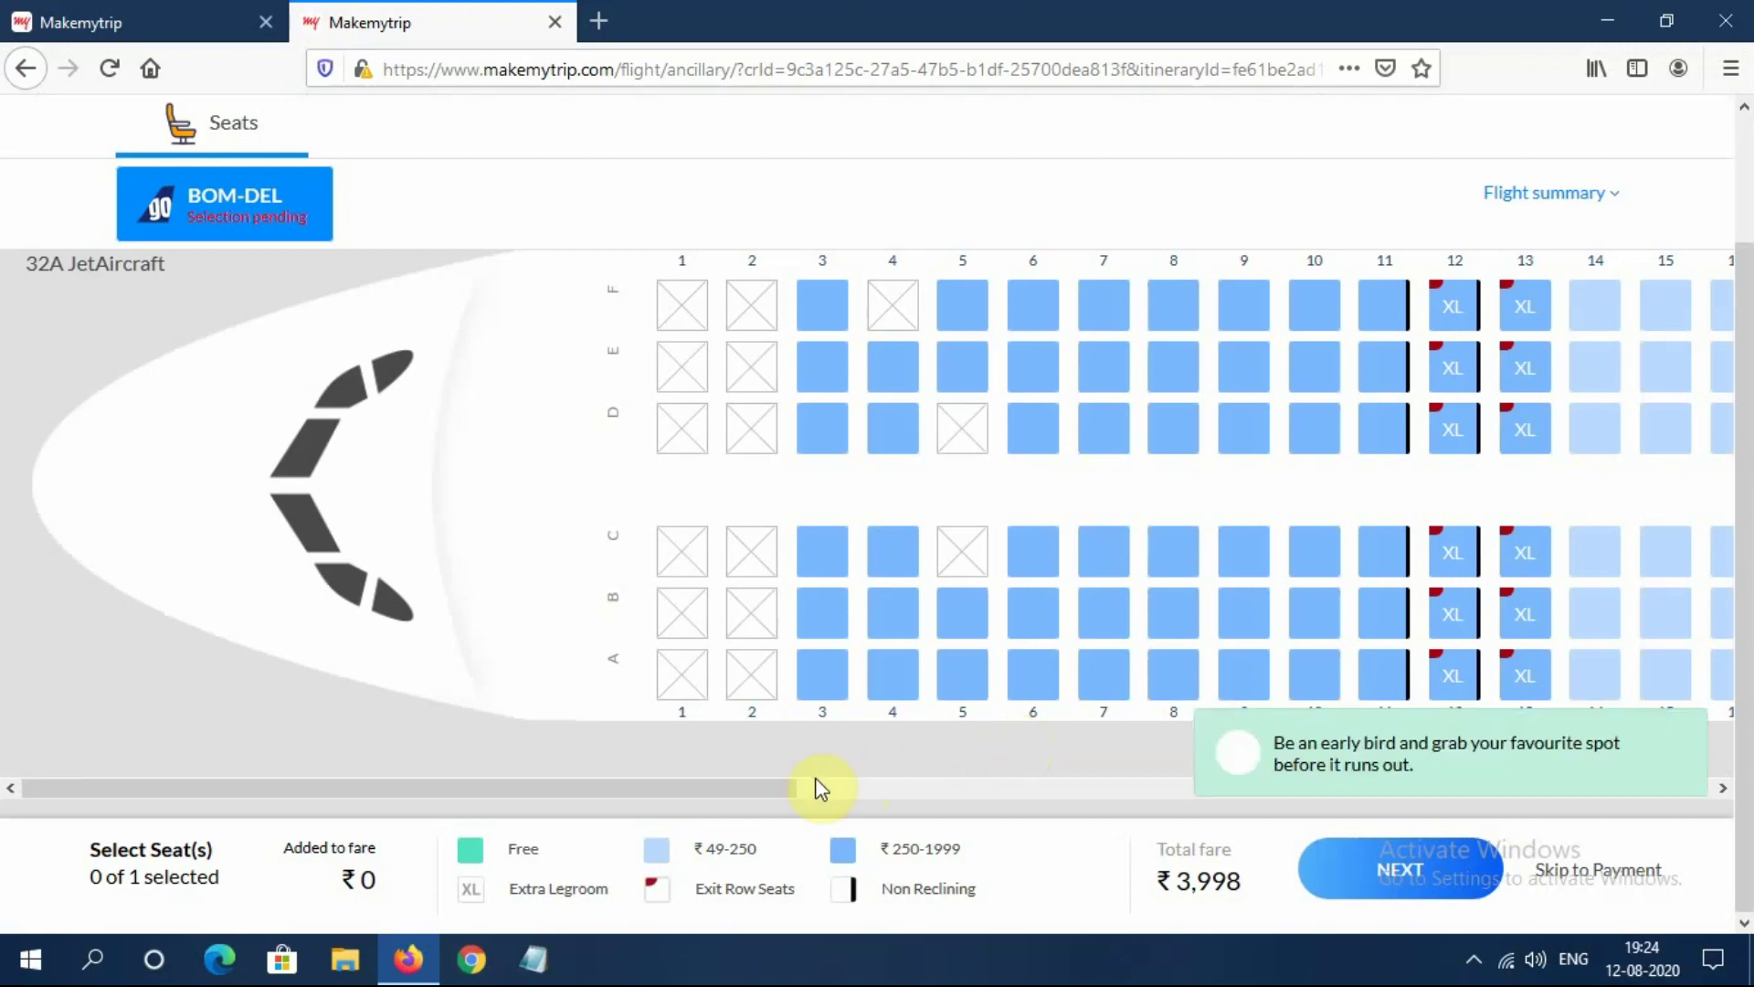
Choose seat 9F on the BOM-DEL seat map and proceed to the payment page.
left_click_drag(773, 788, 1011, 795)
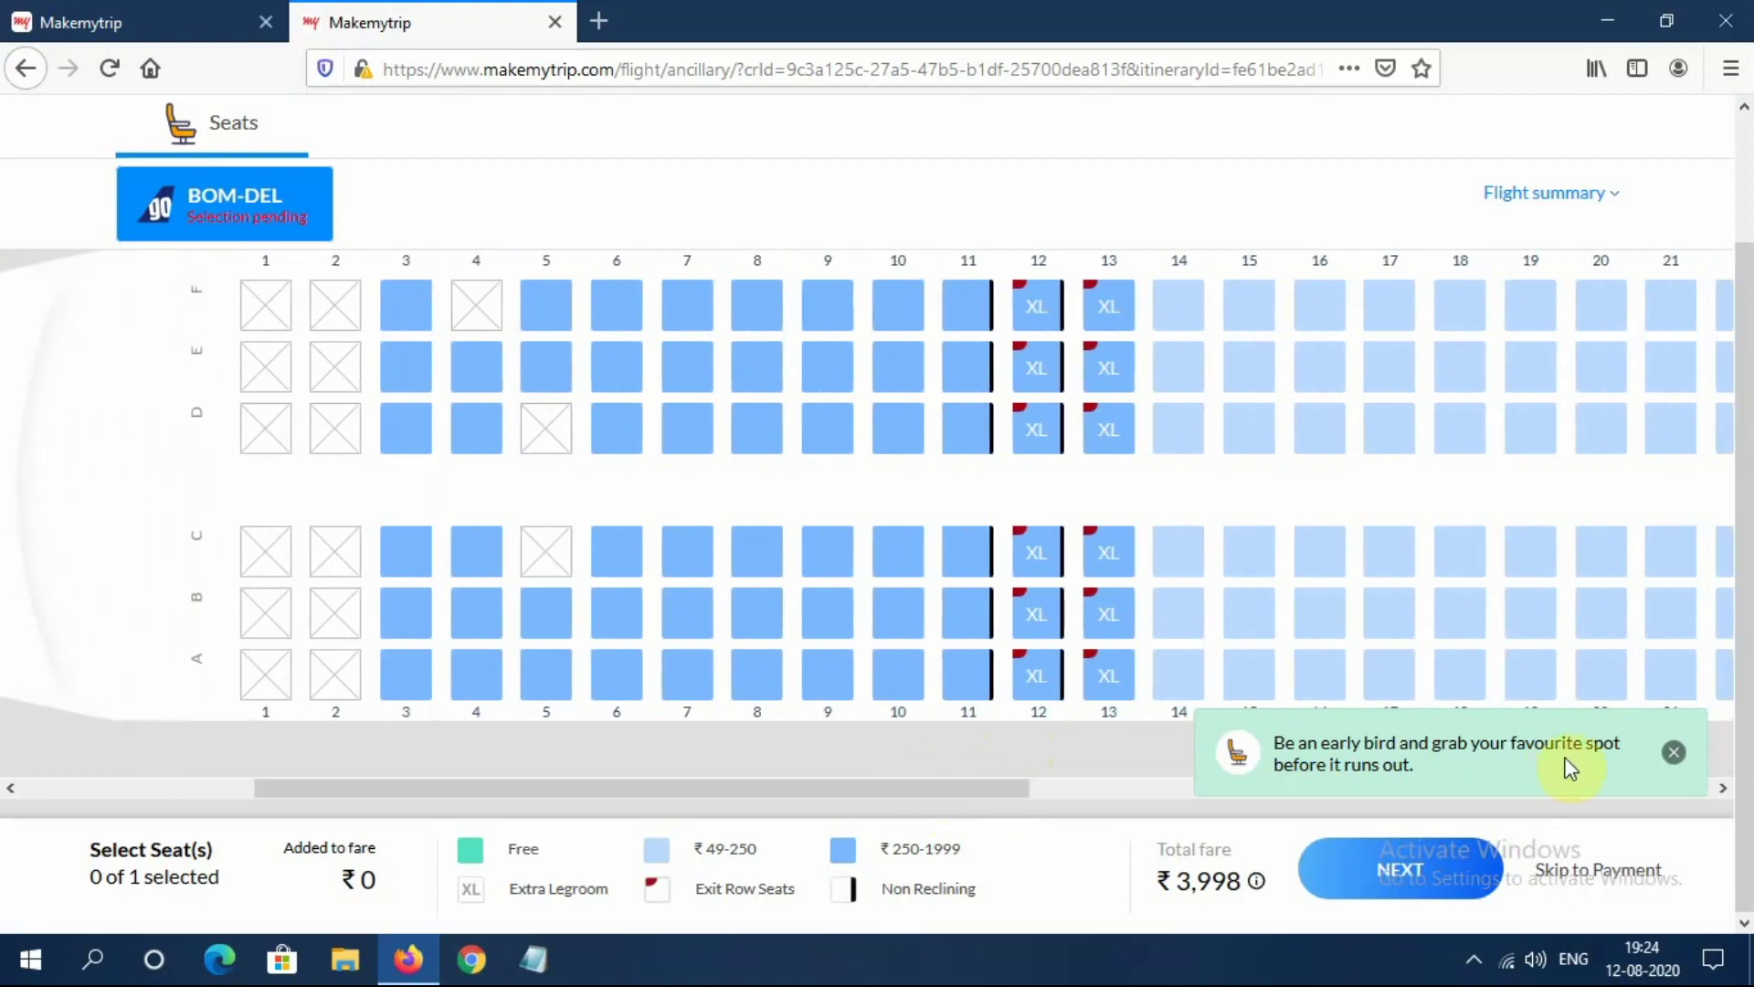
left_click(1675, 753)
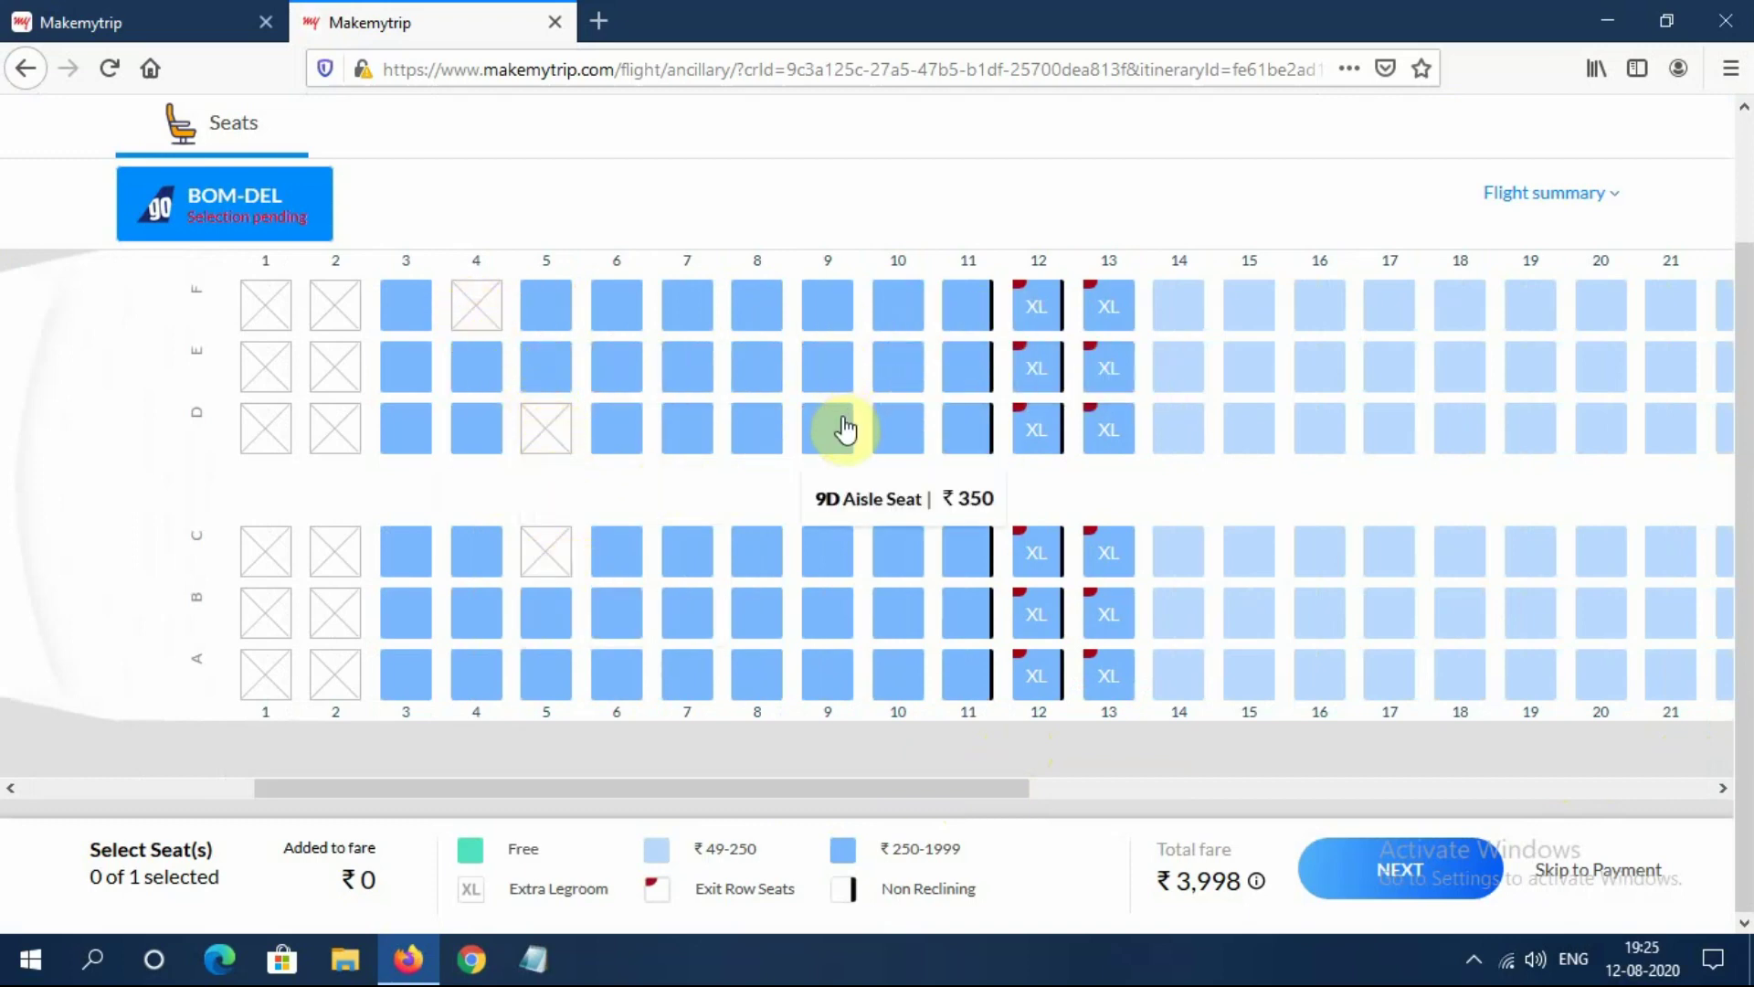
left_click(831, 311)
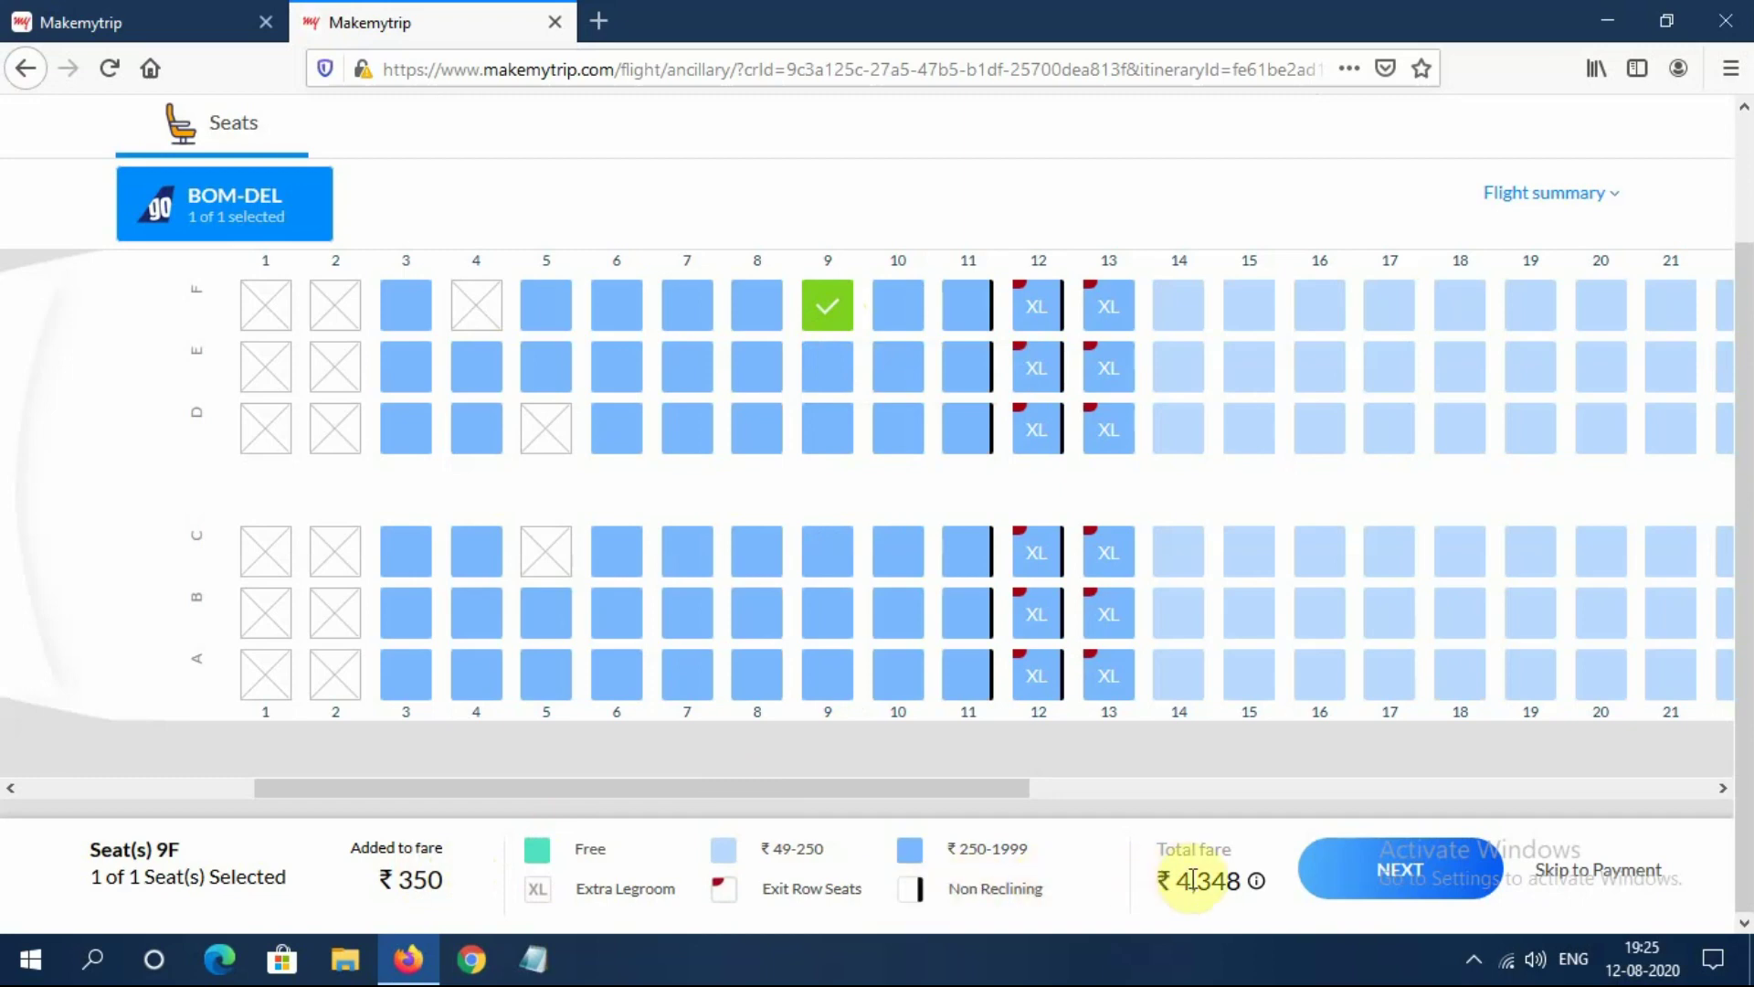
left_click(1371, 870)
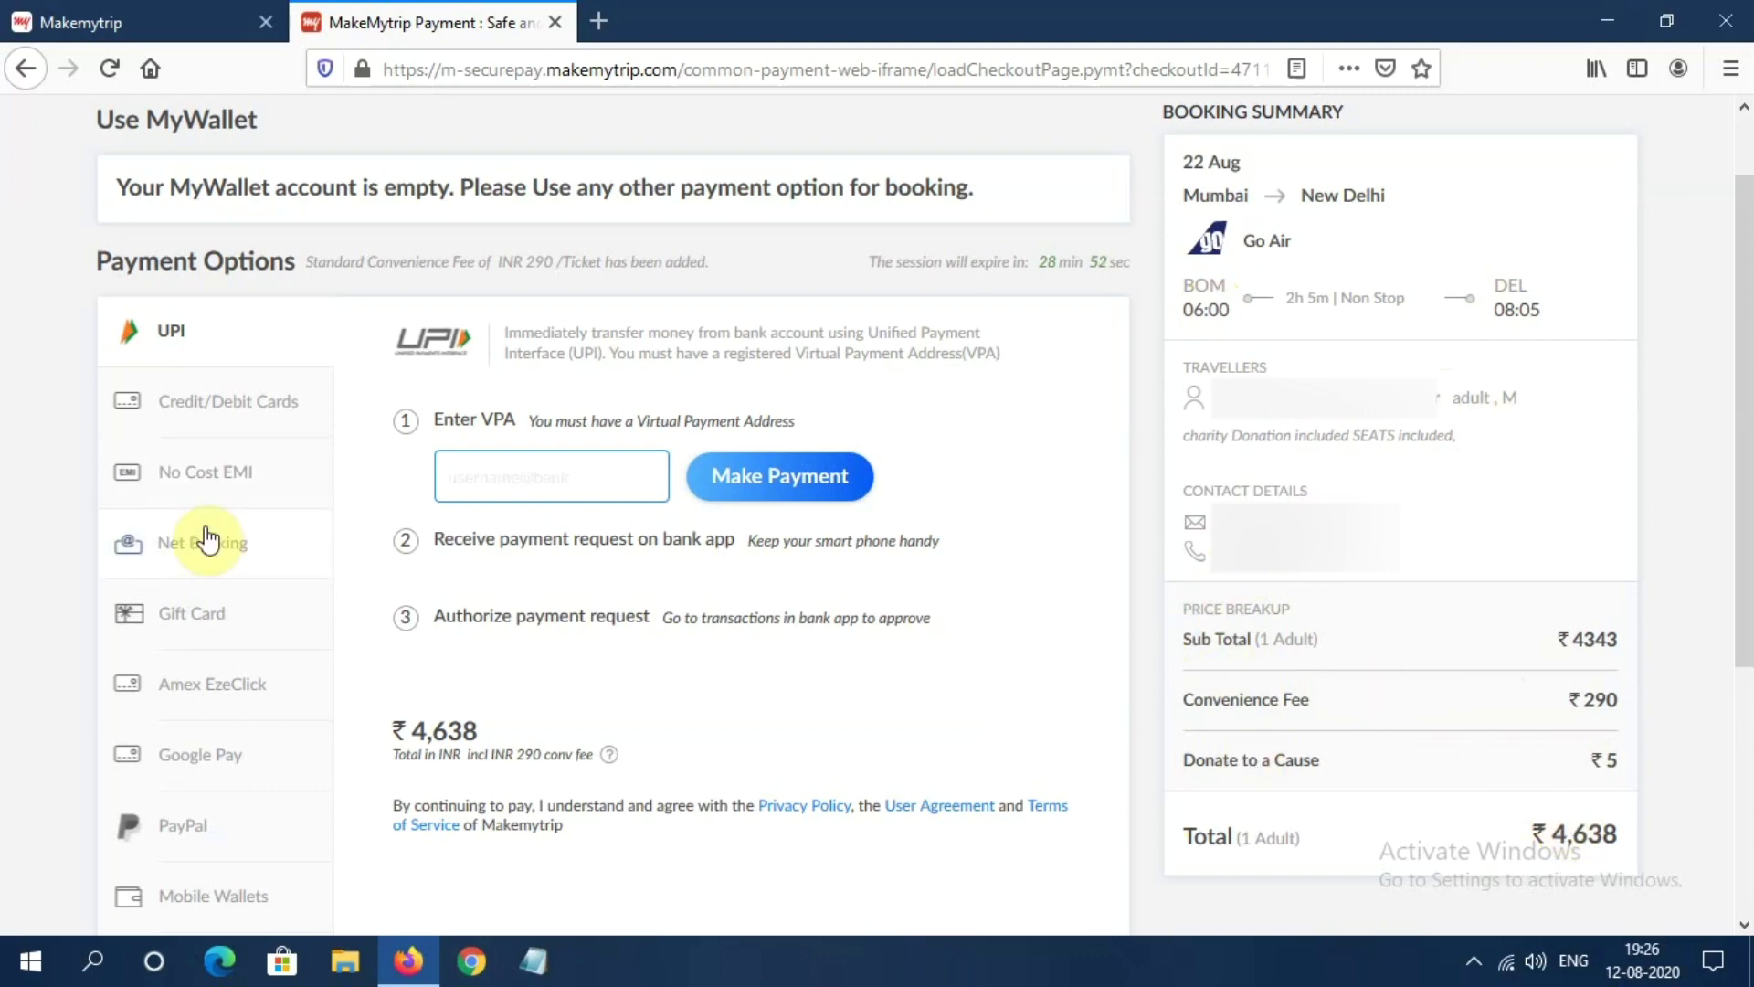
Show the Credit/Debit Cards payment form and examine its required card fields.
left_click(191, 411)
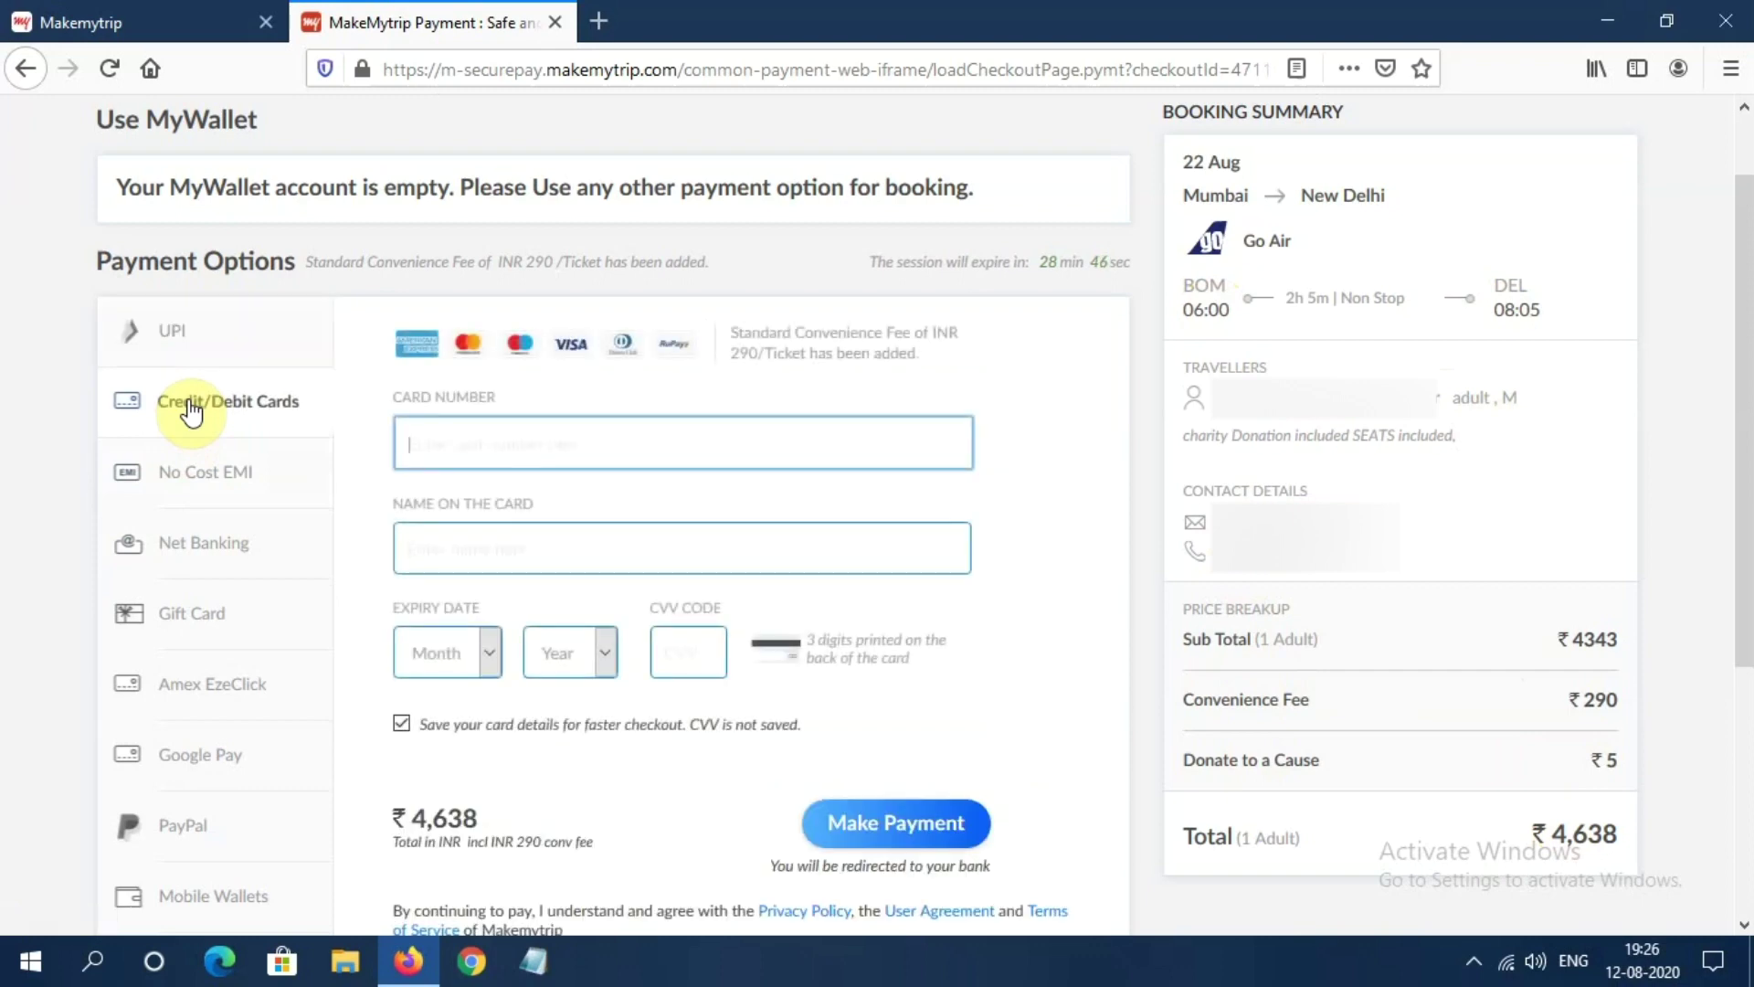
left_click(206, 410)
left_click(500, 451)
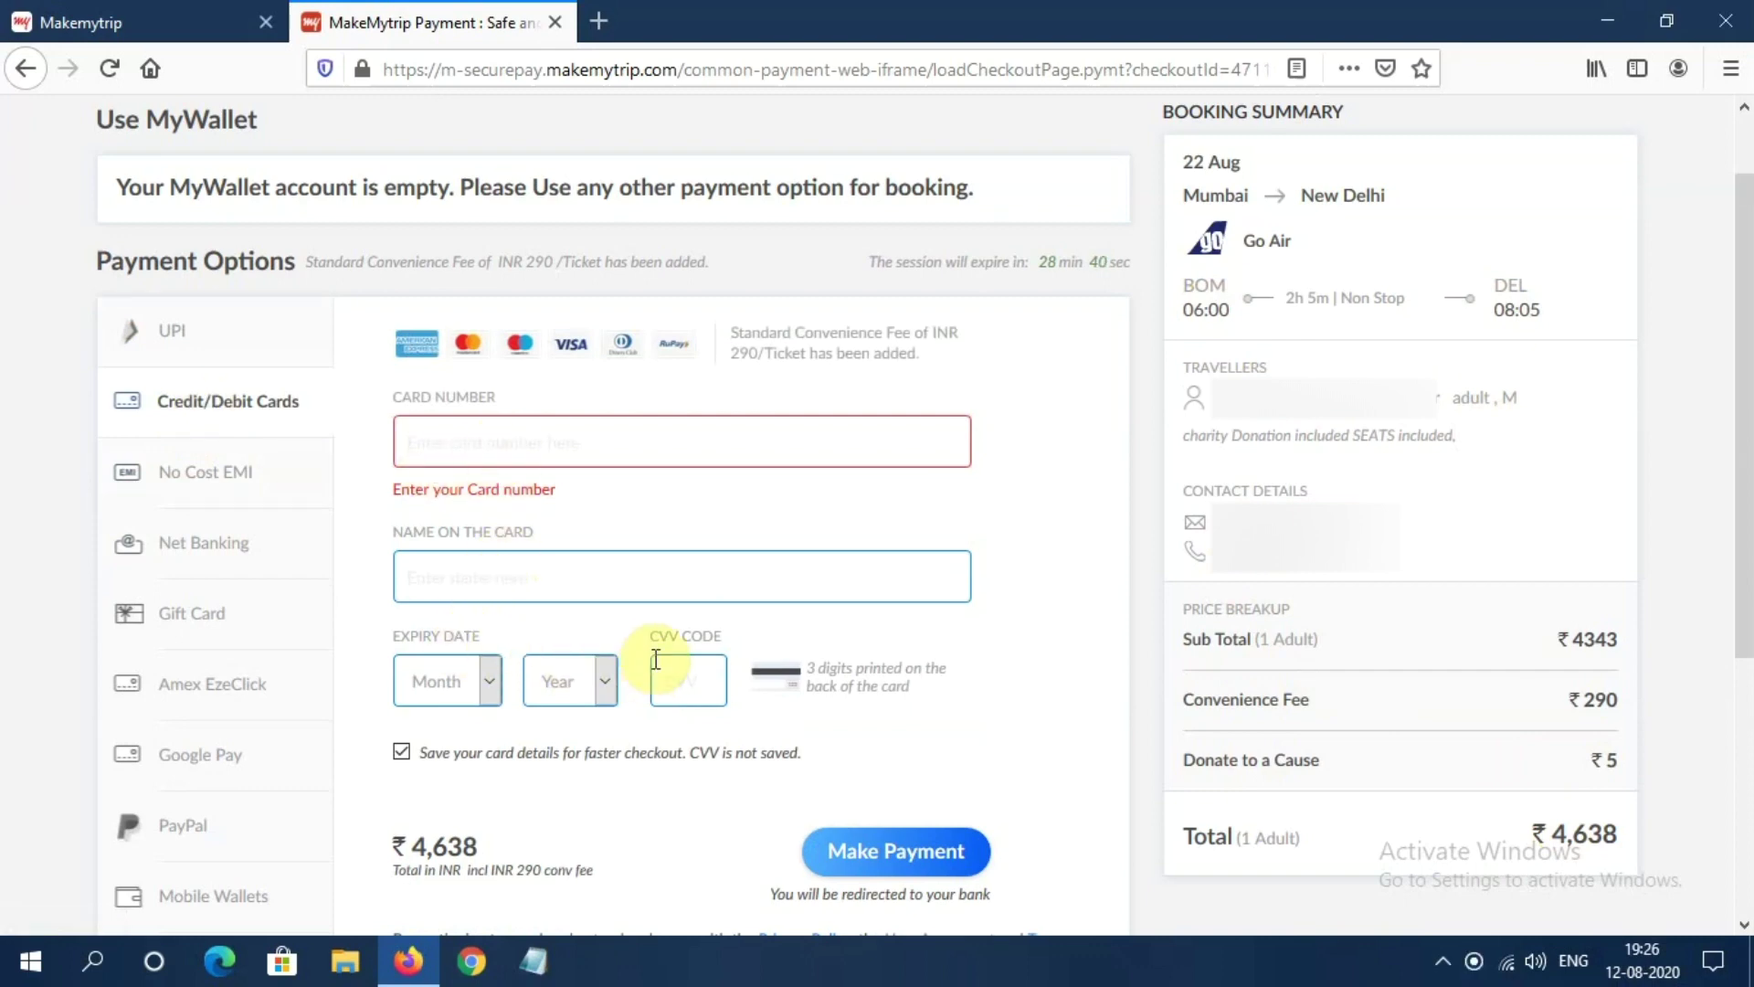
Choose Net Banking as the payment method with State Bank Of India as the bank.
left_click(233, 572)
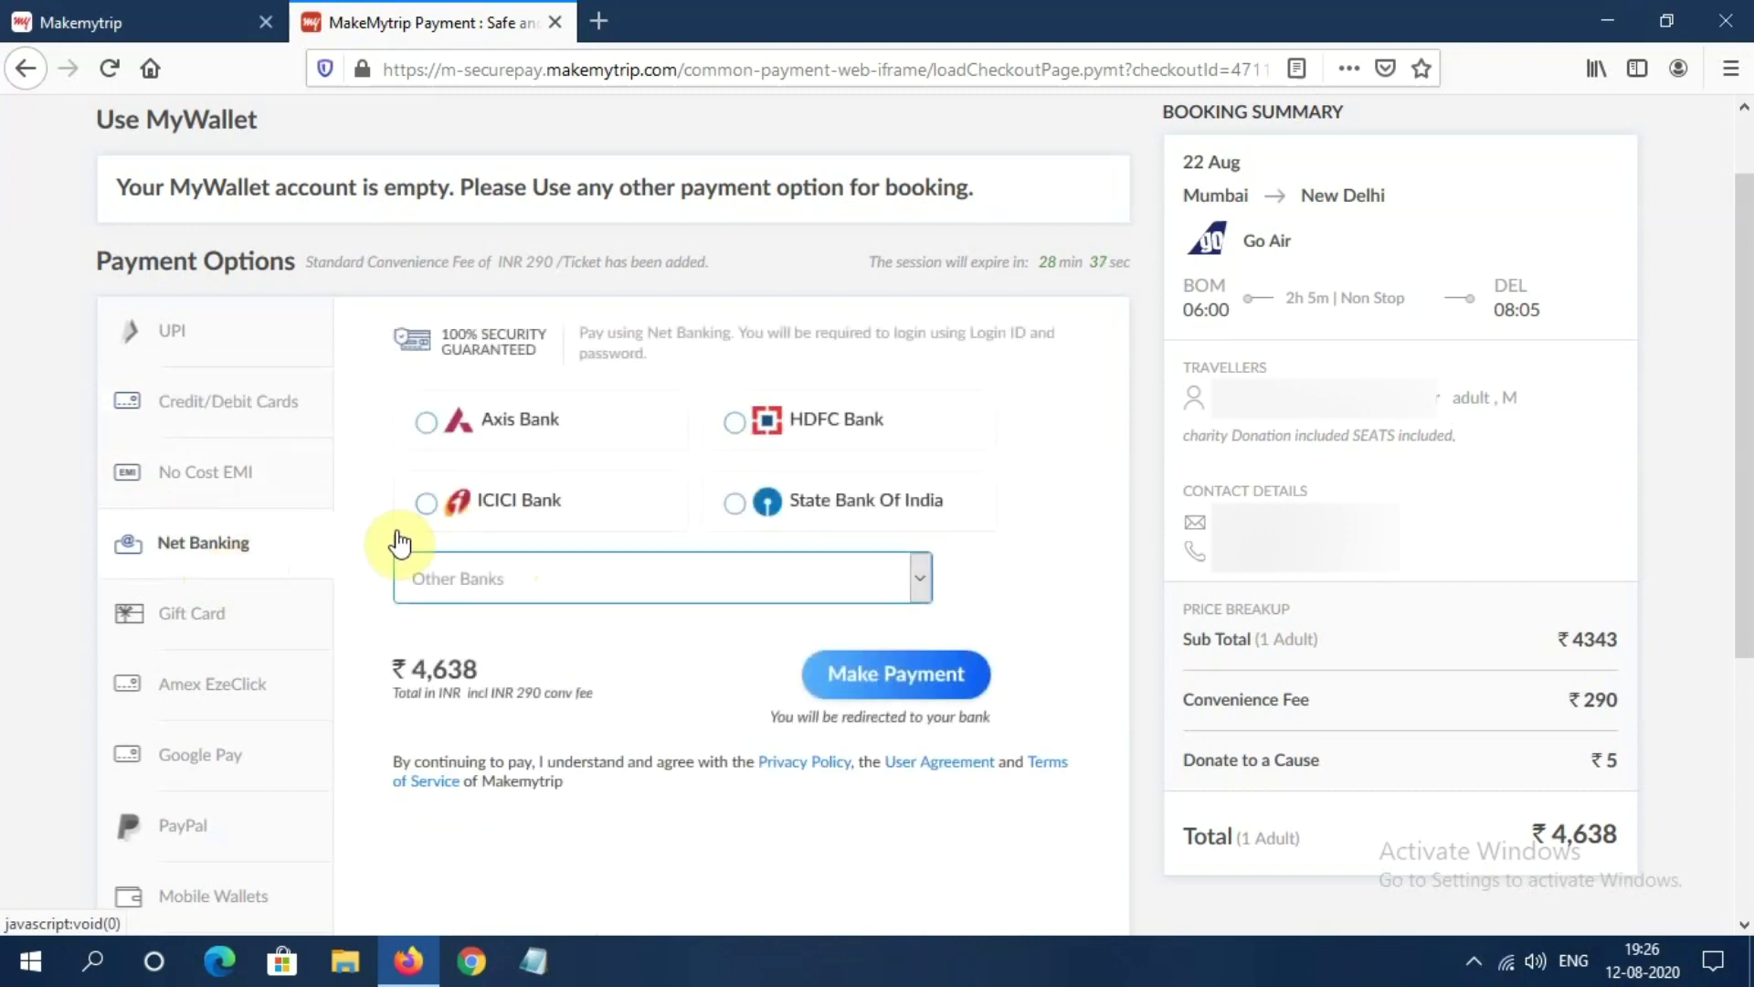
left_click(737, 505)
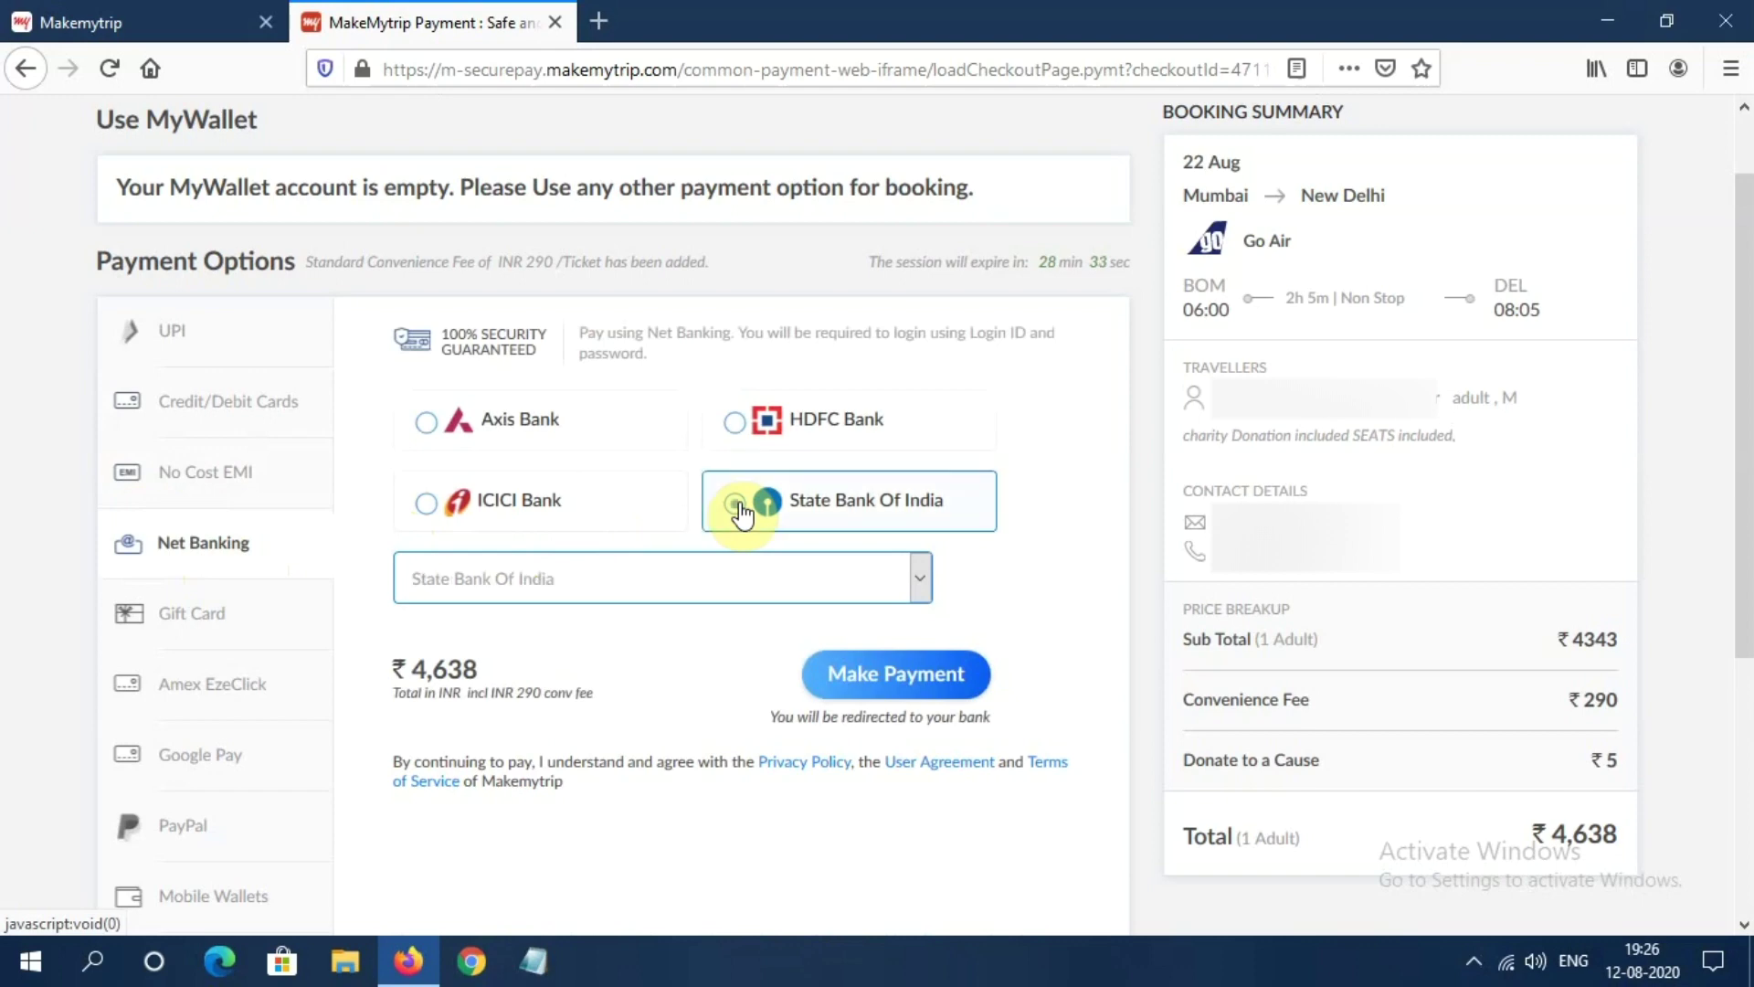
left_click(592, 594)
left_click(592, 593)
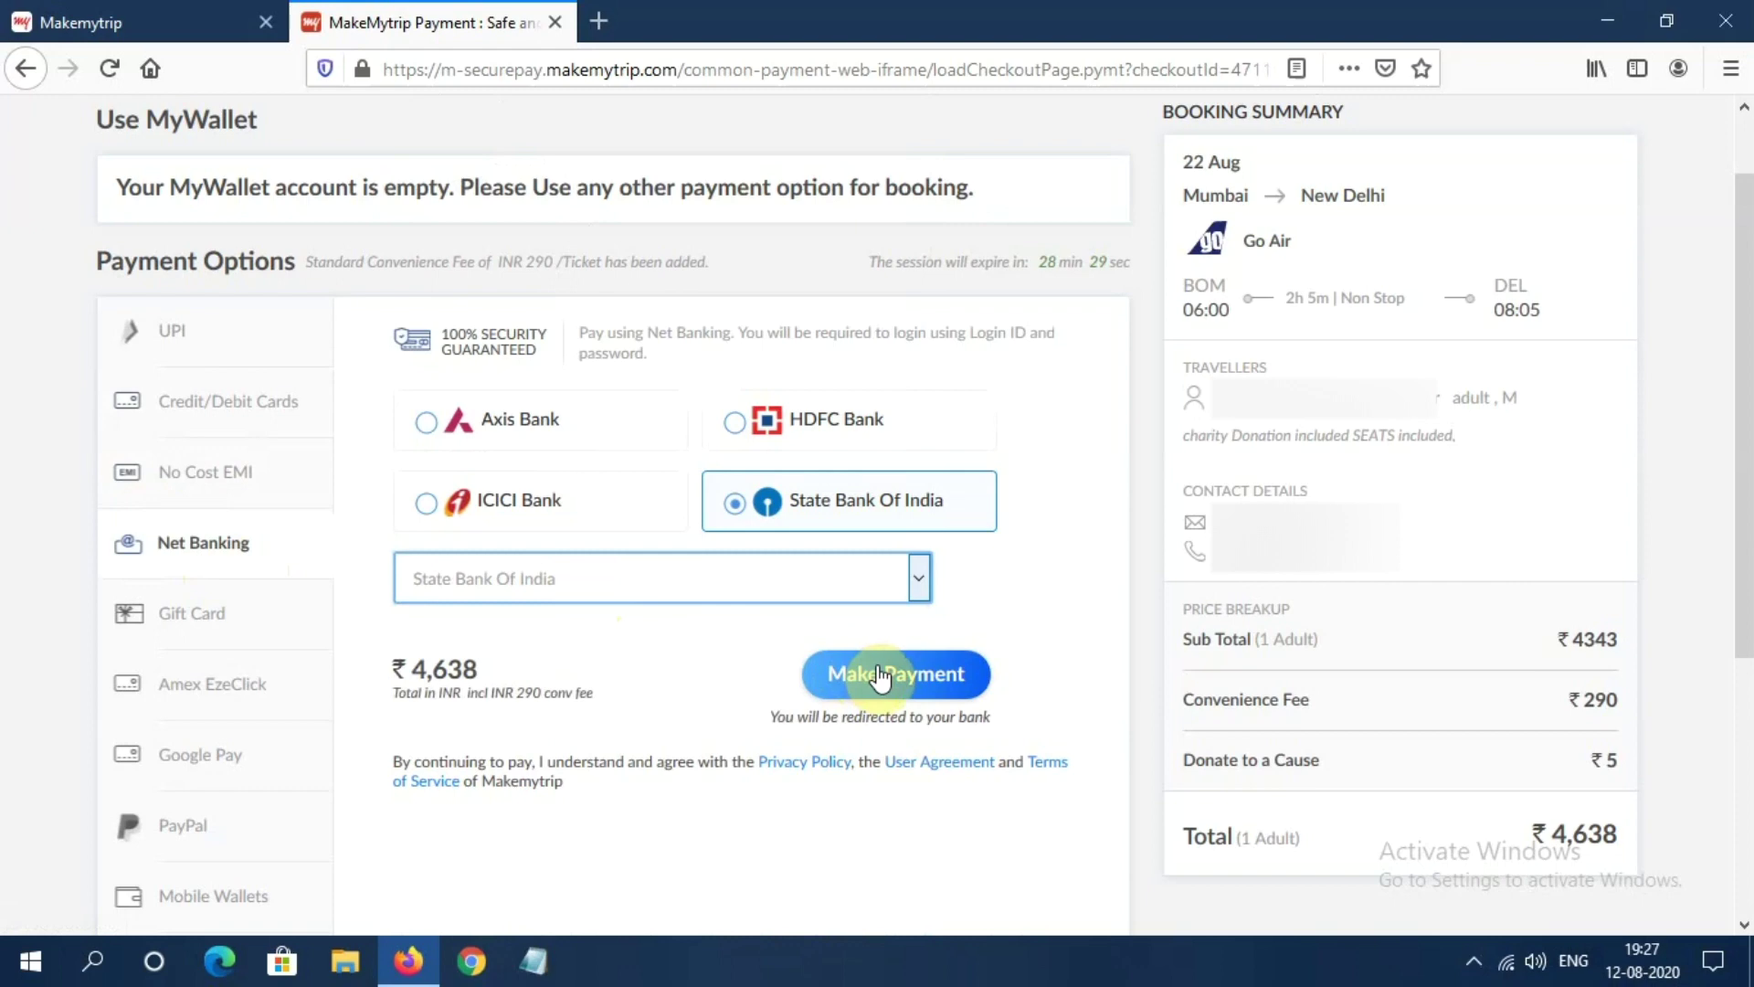
Look at the Google Pay, PayPal and Credit/Debit Cards payment options, and return to Net Banking.
left_click(192, 757)
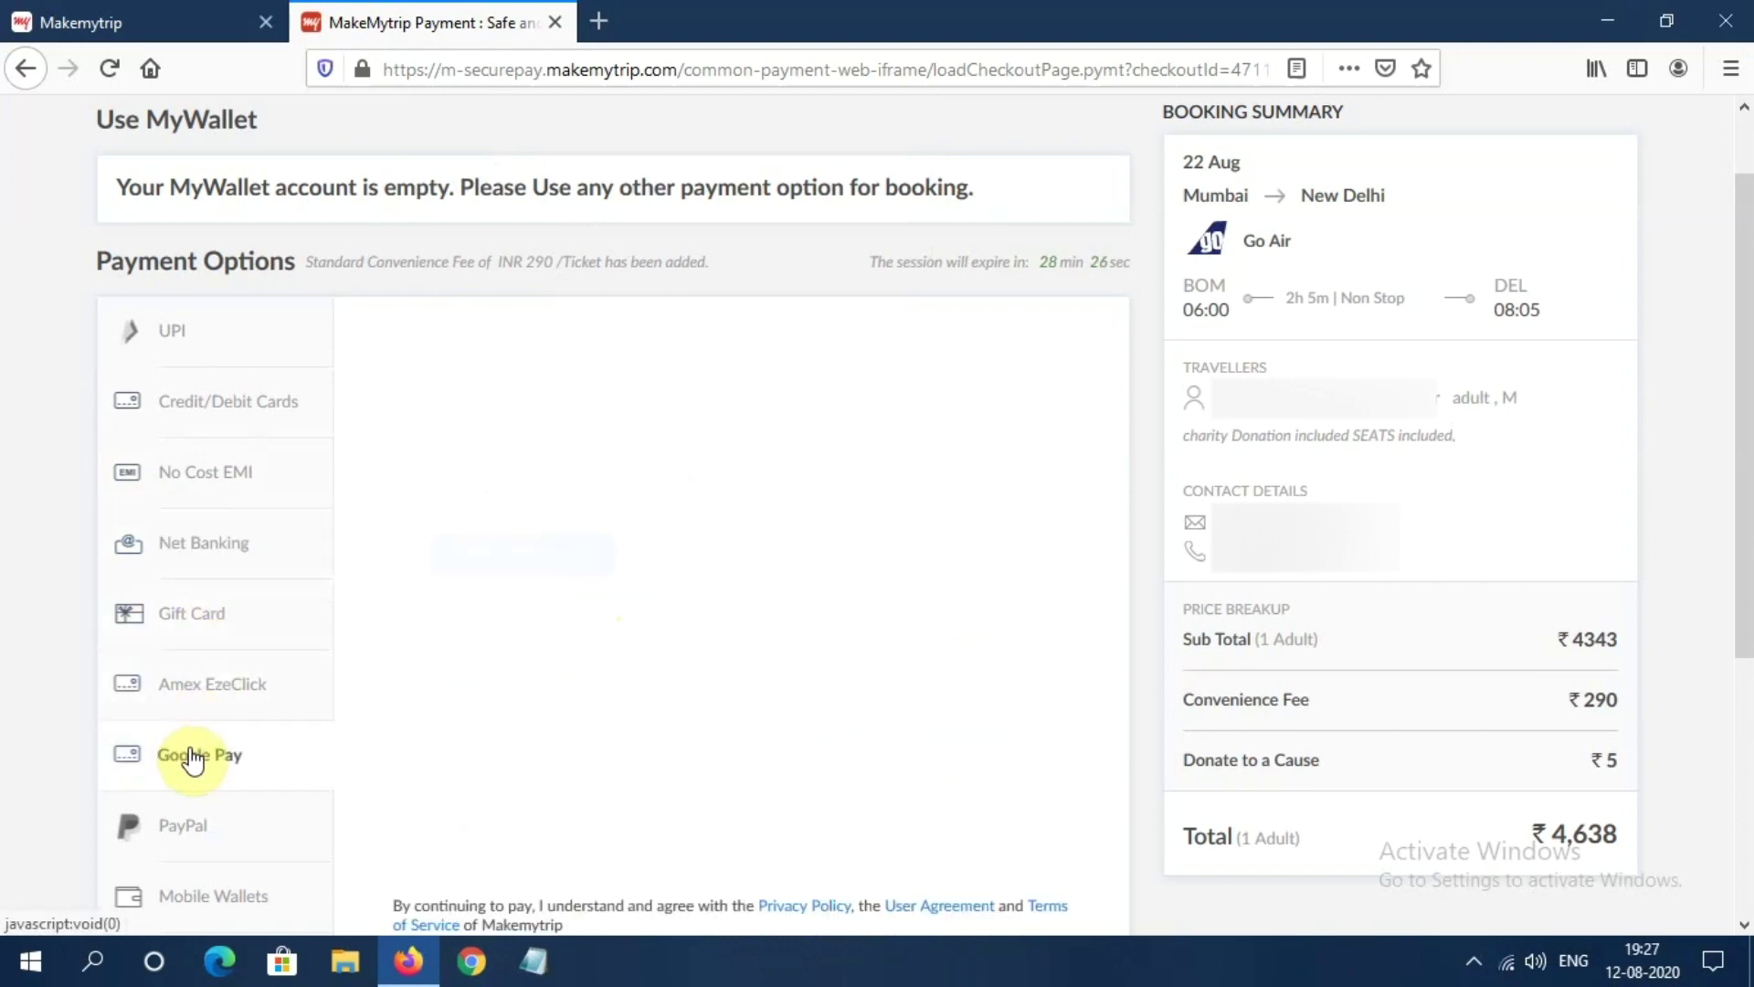
left_click(208, 813)
left_click(231, 411)
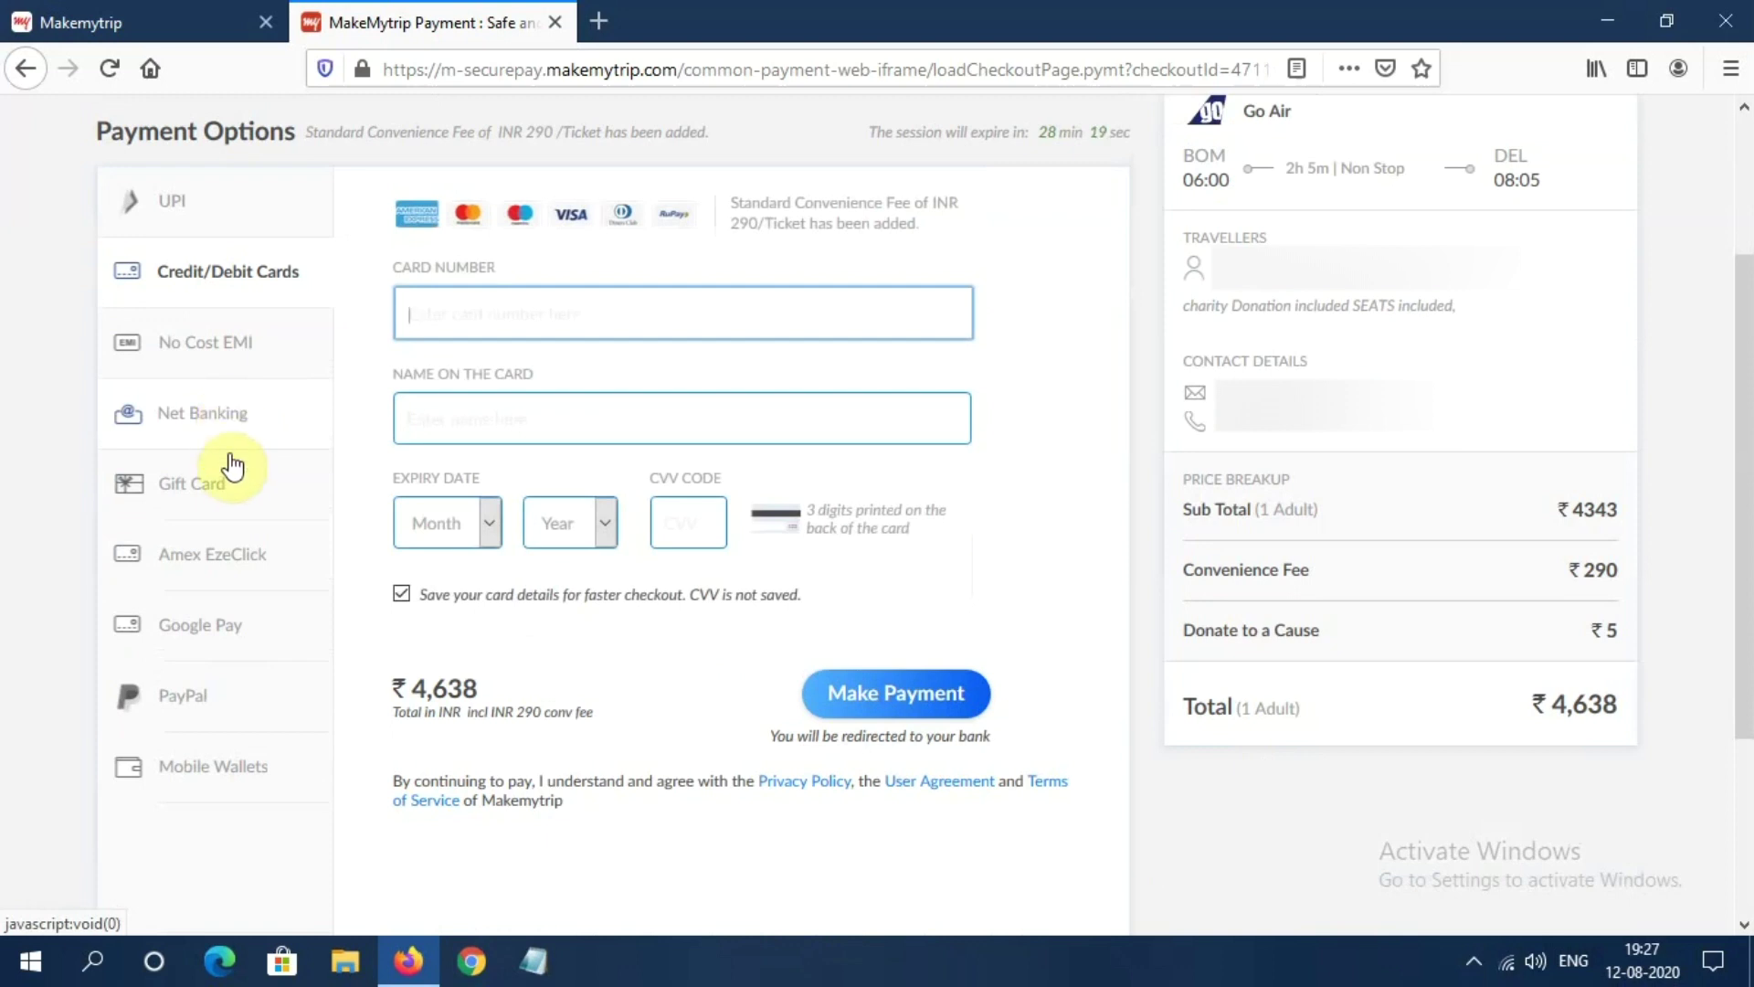
left_click(220, 439)
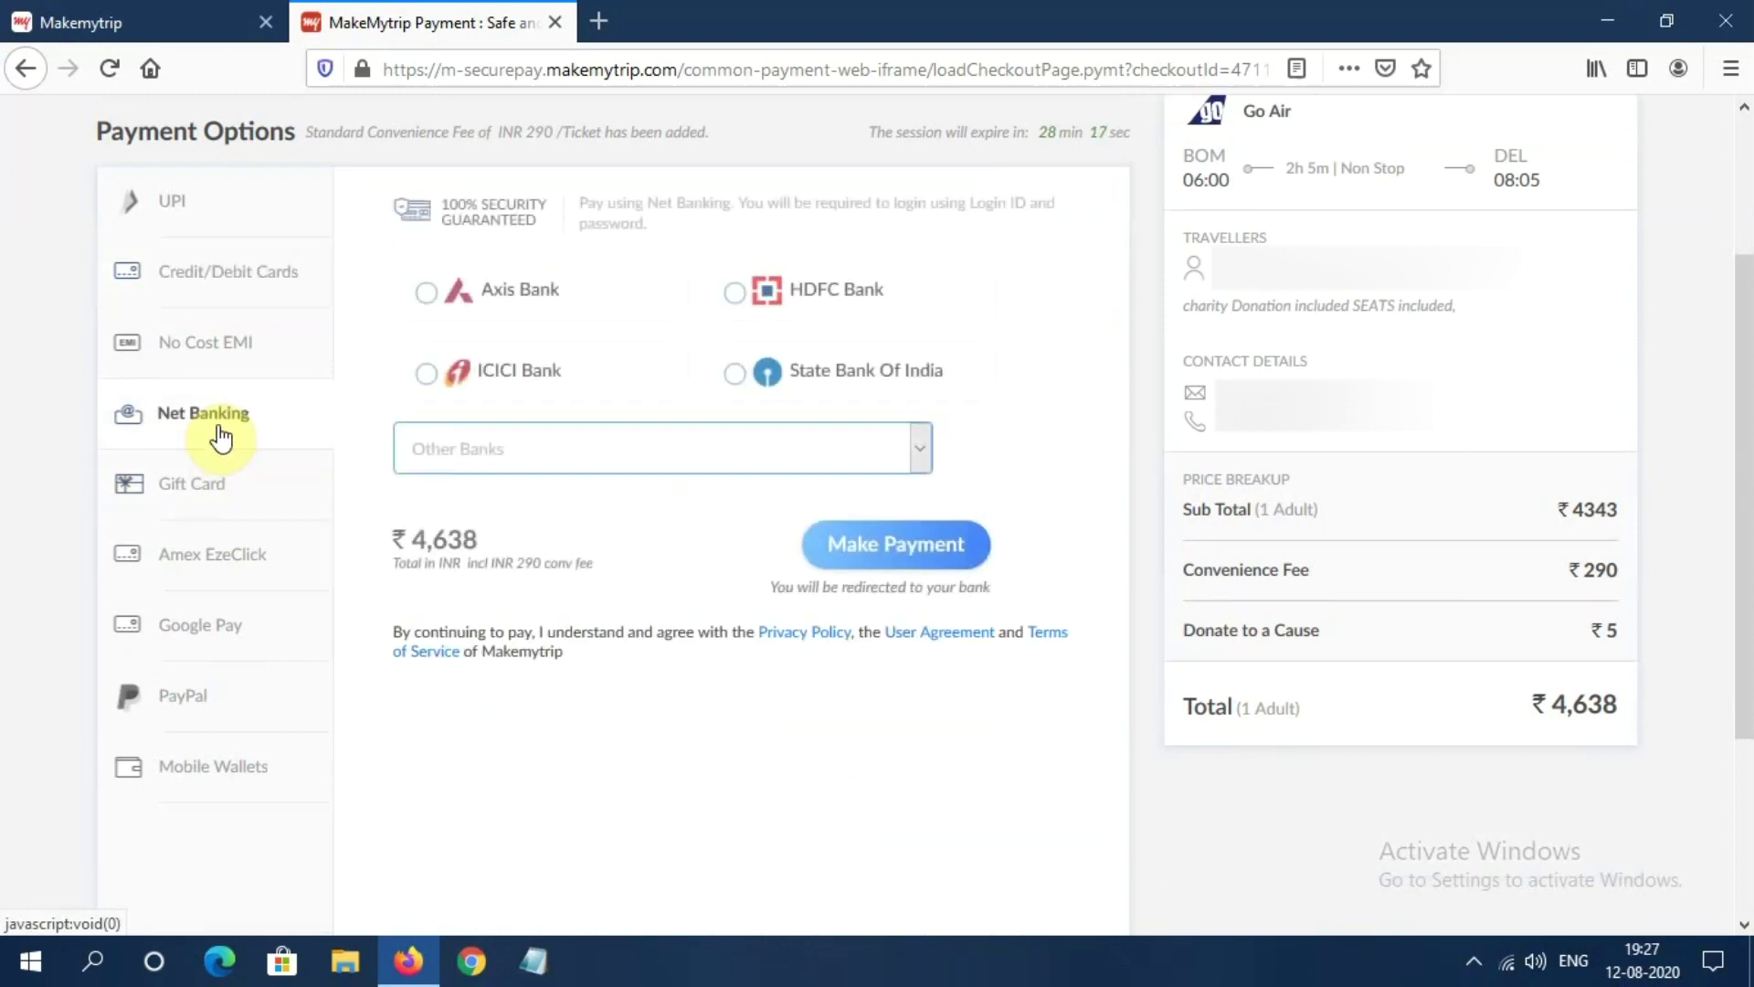